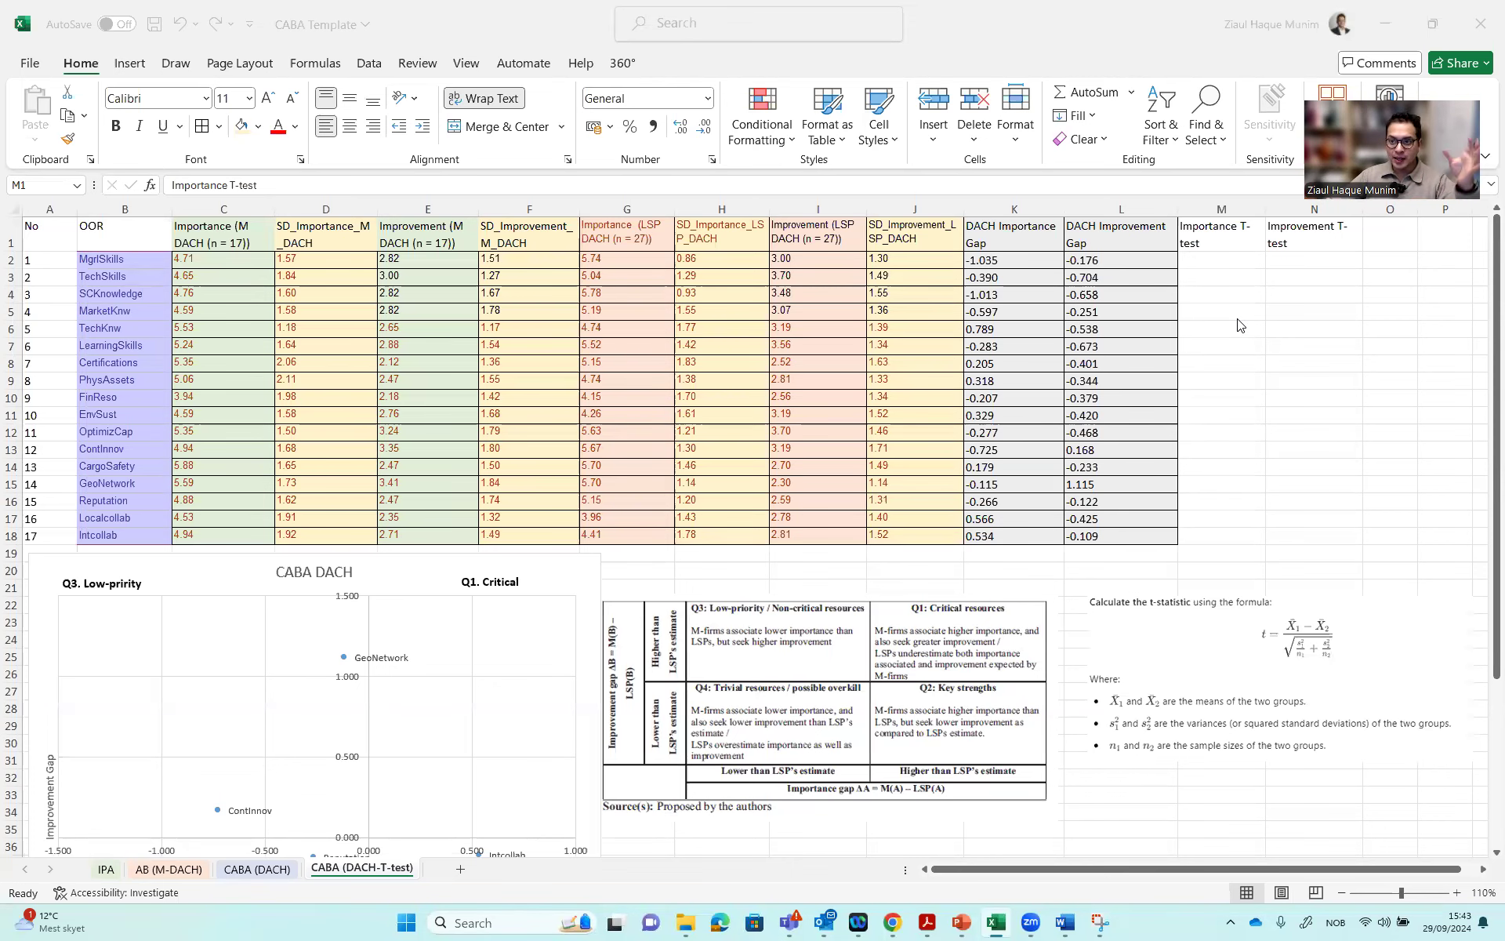
click(212, 238)
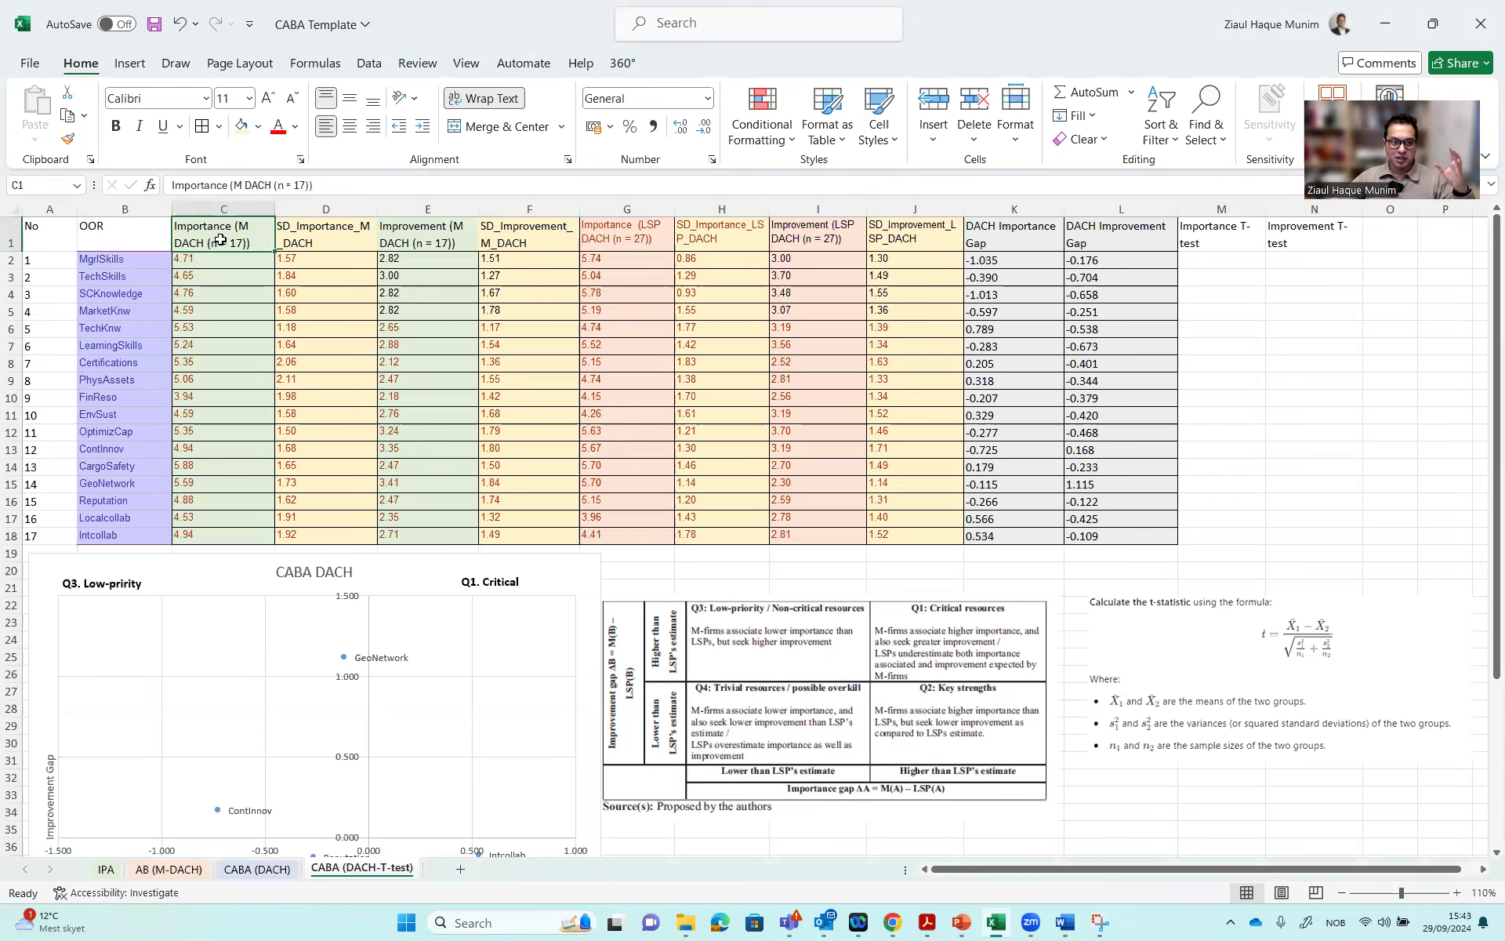
click(615, 247)
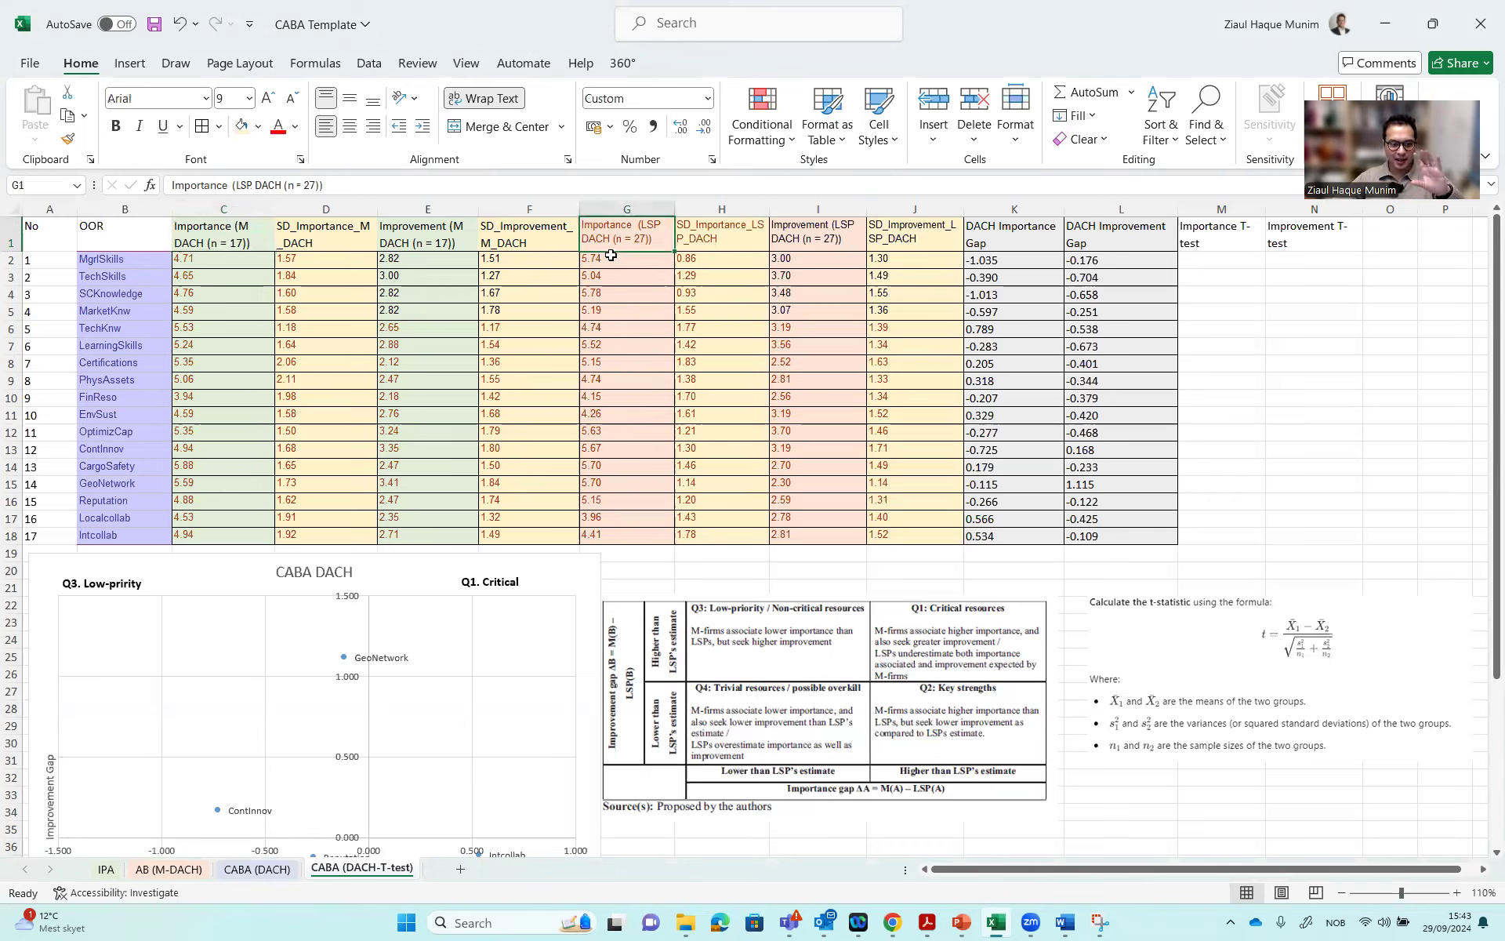
click(1209, 264)
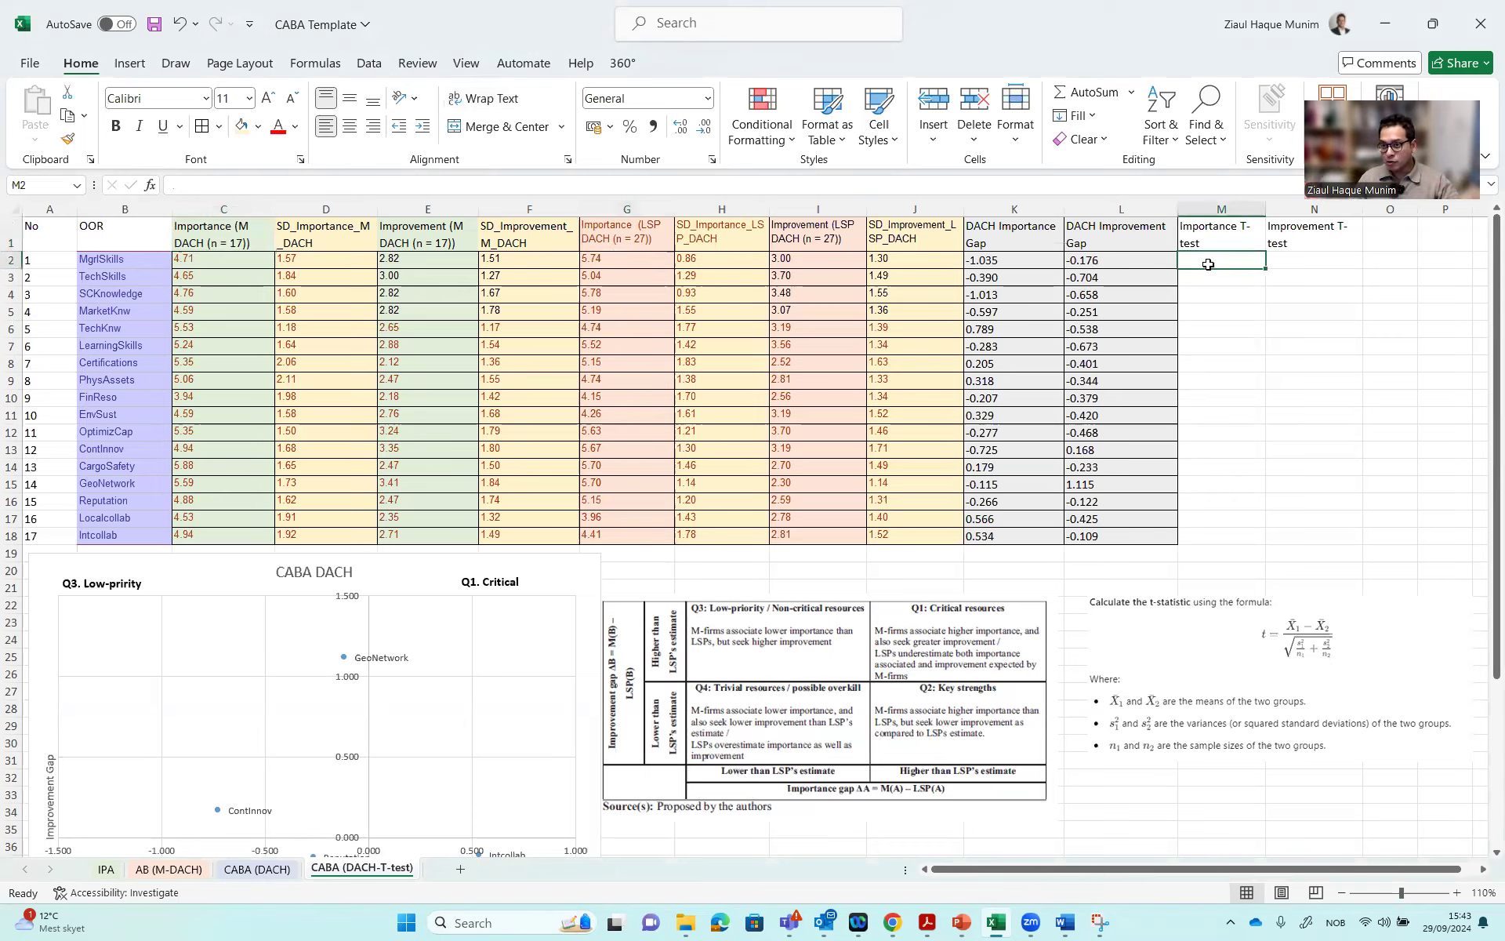
text(=t)
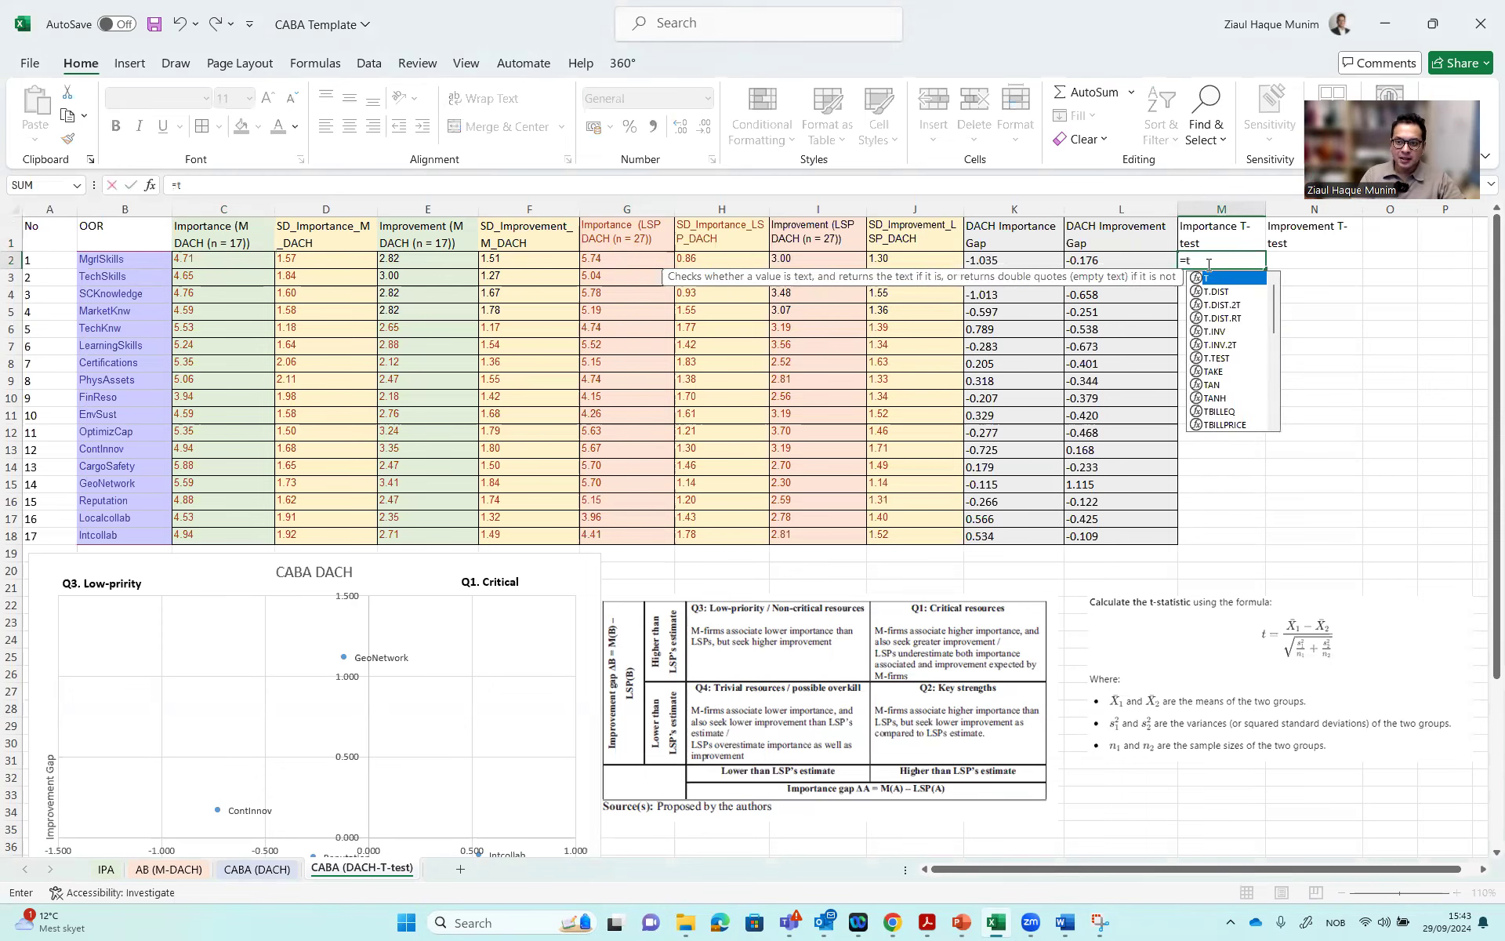
text(.)
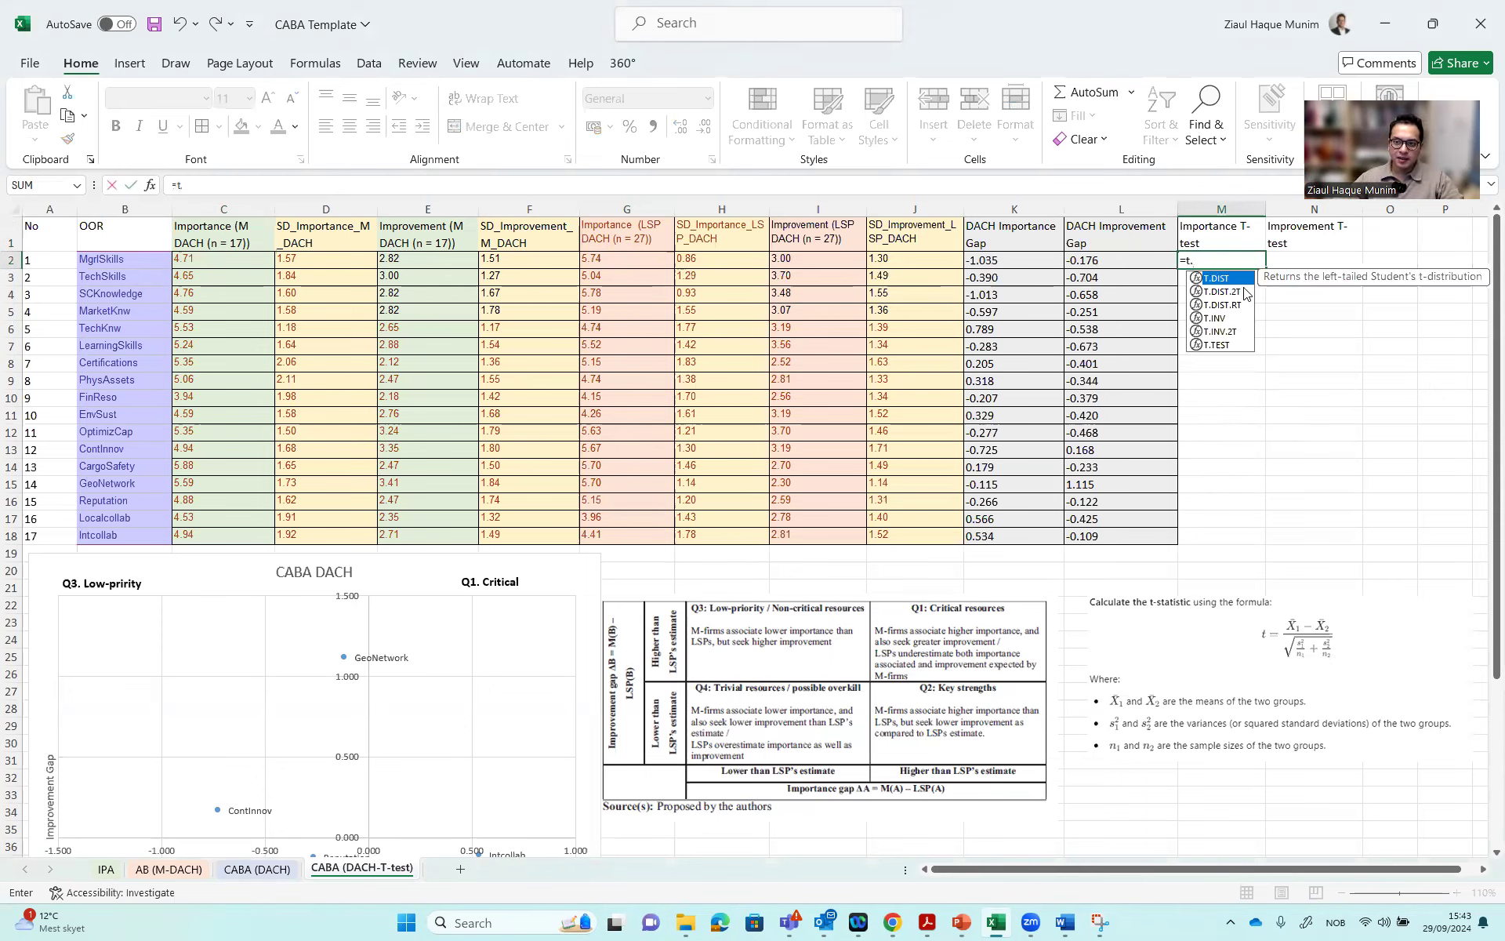
double_click(1240, 279)
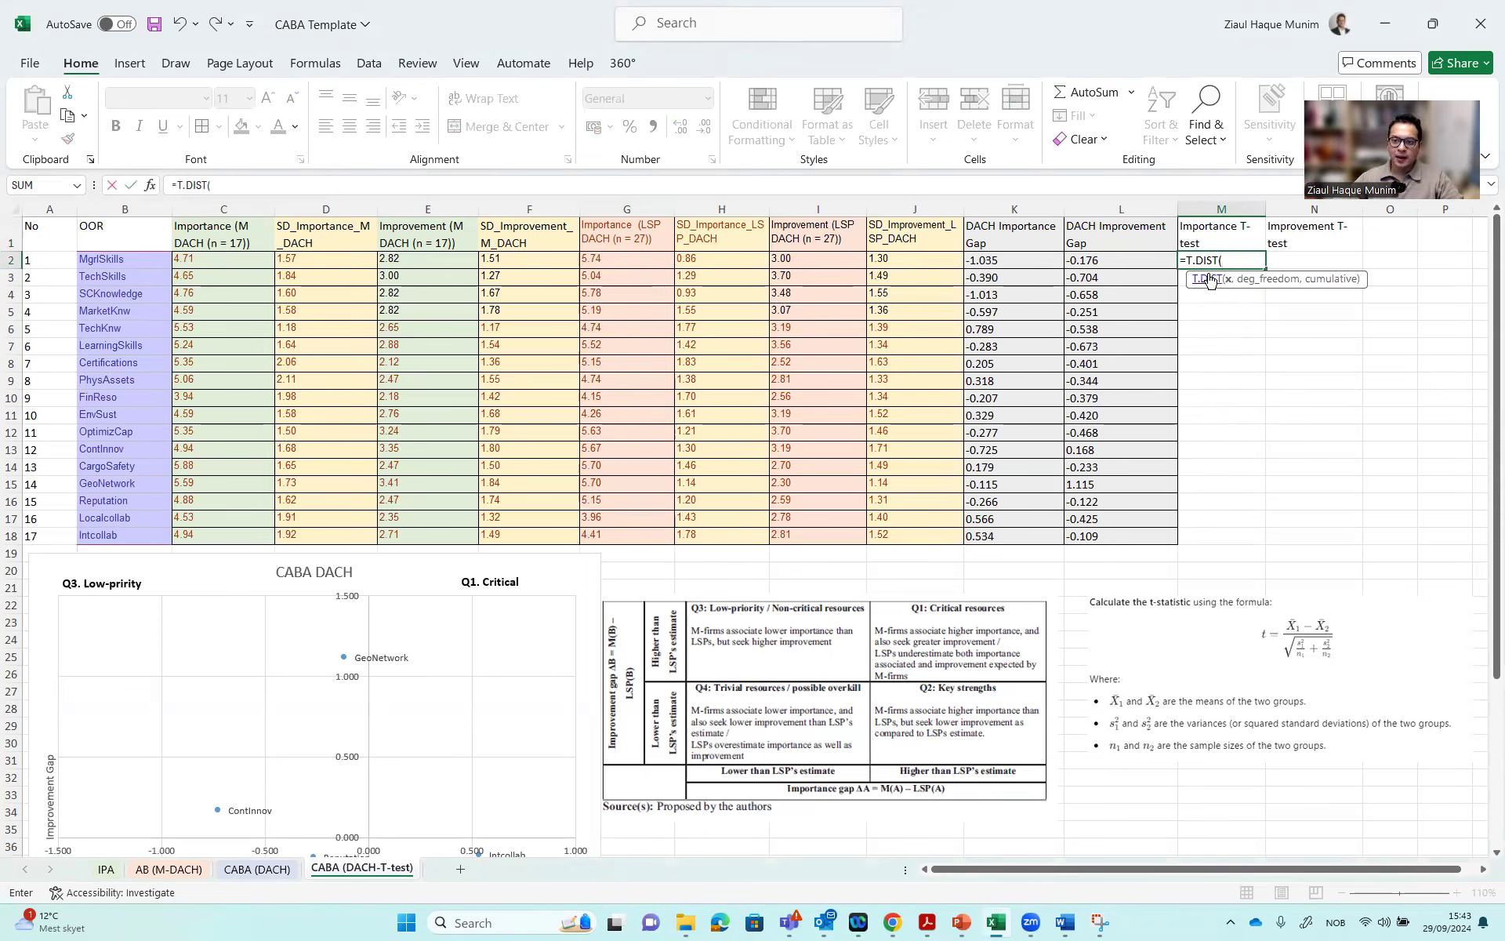
key(BackSpace)
key(BackSpace)
key(BackSpace)
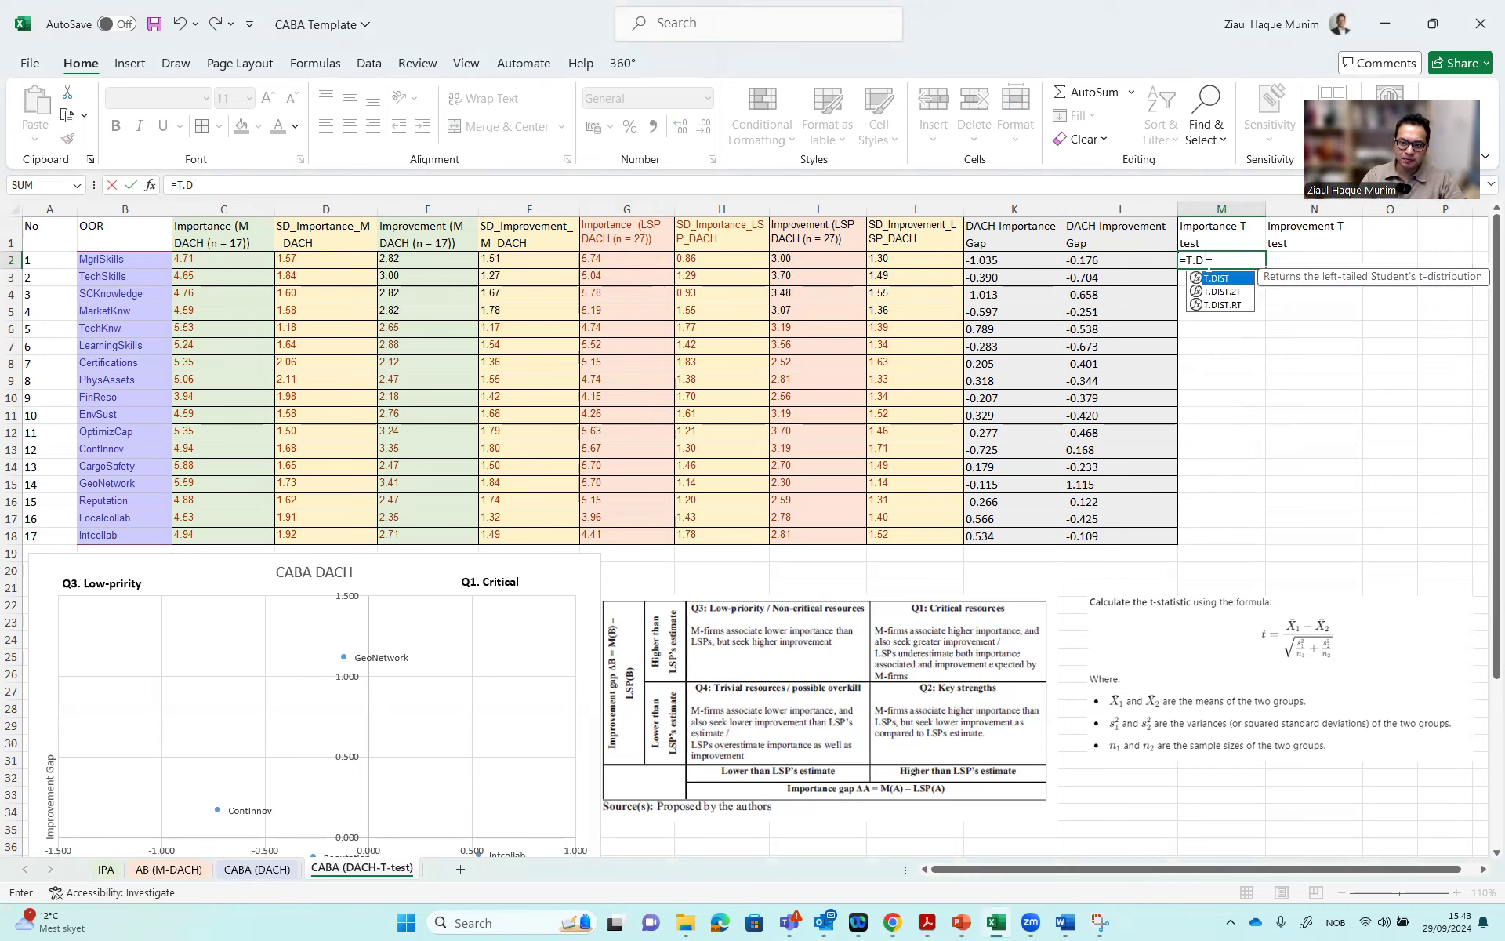
key(BackSpace)
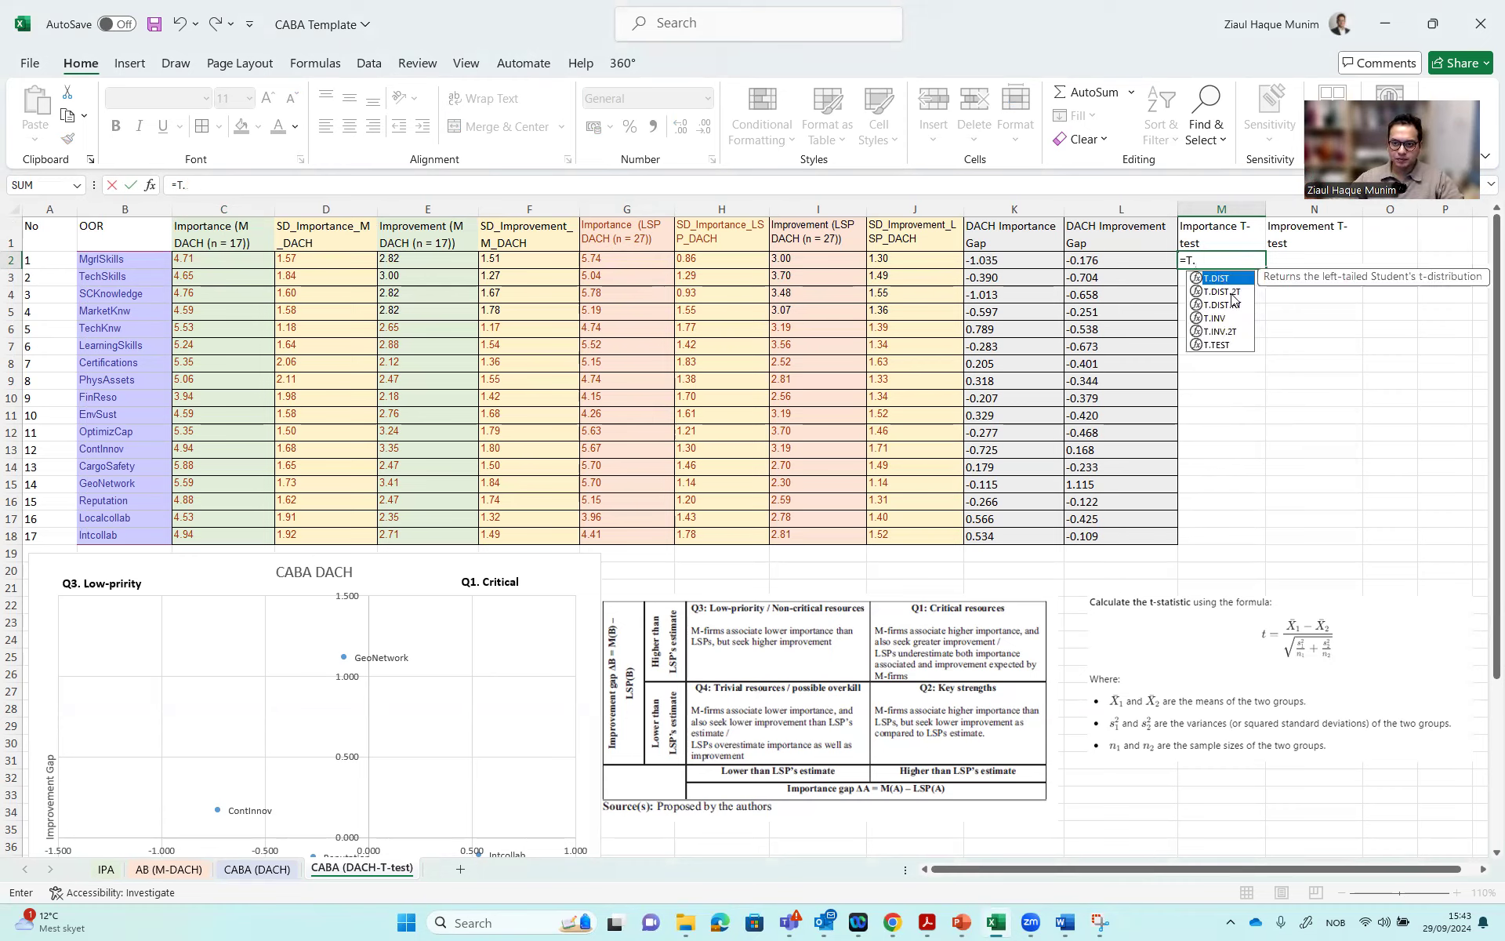
click(1223, 346)
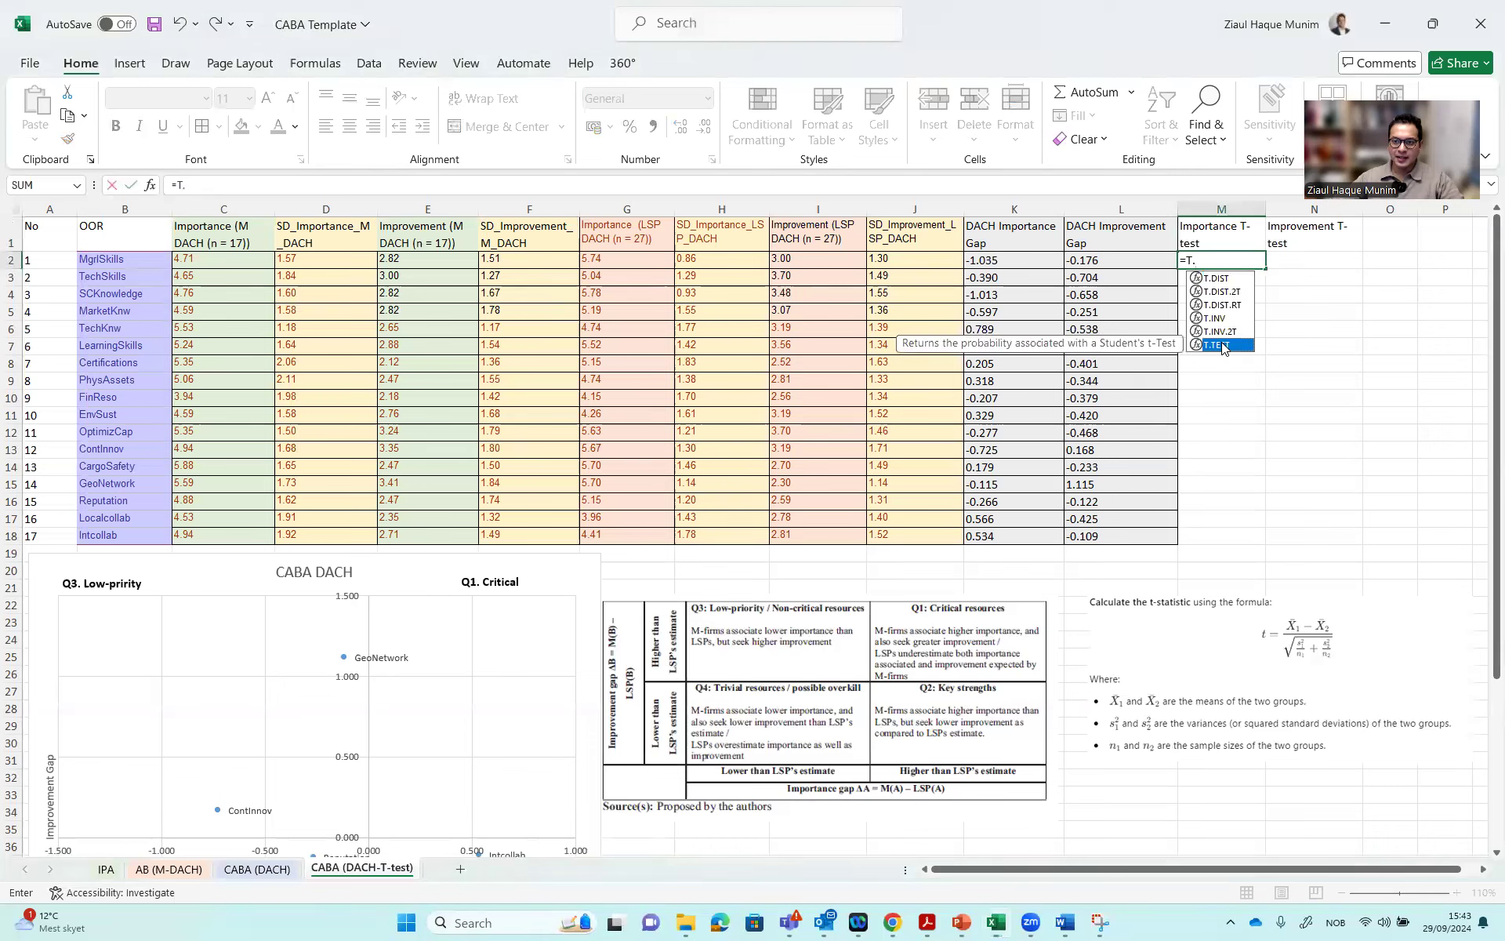
double_click(1223, 346)
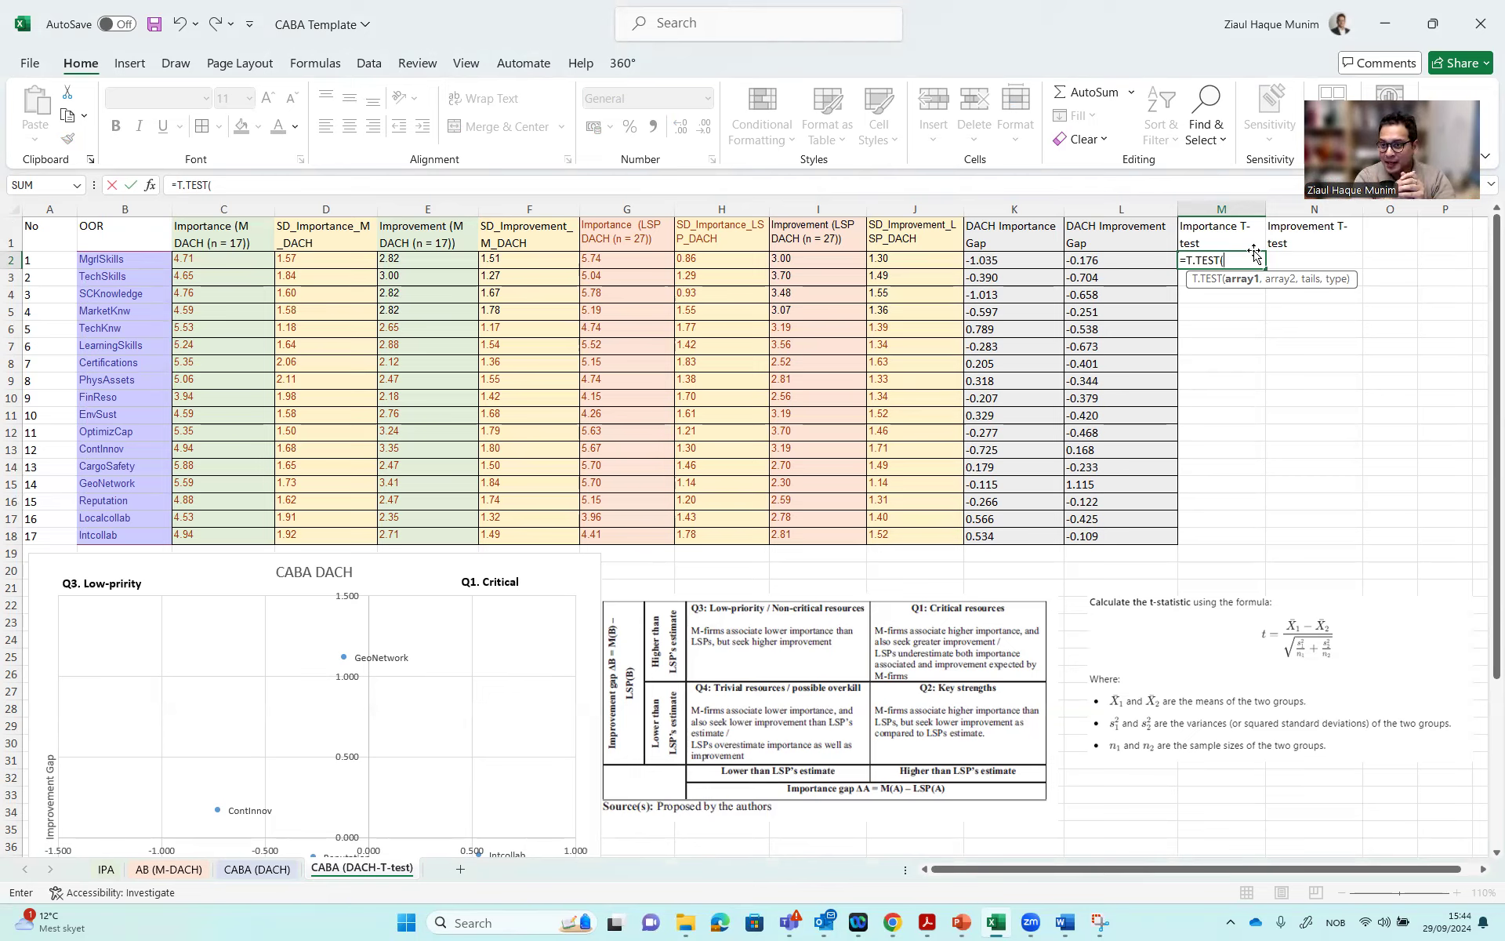
key(BackSpace)
key(BackSpace)
key(Escape)
Examine the importance and improvement standard deviation columns for both the M and LSP groups
drag(328, 235, 344, 537)
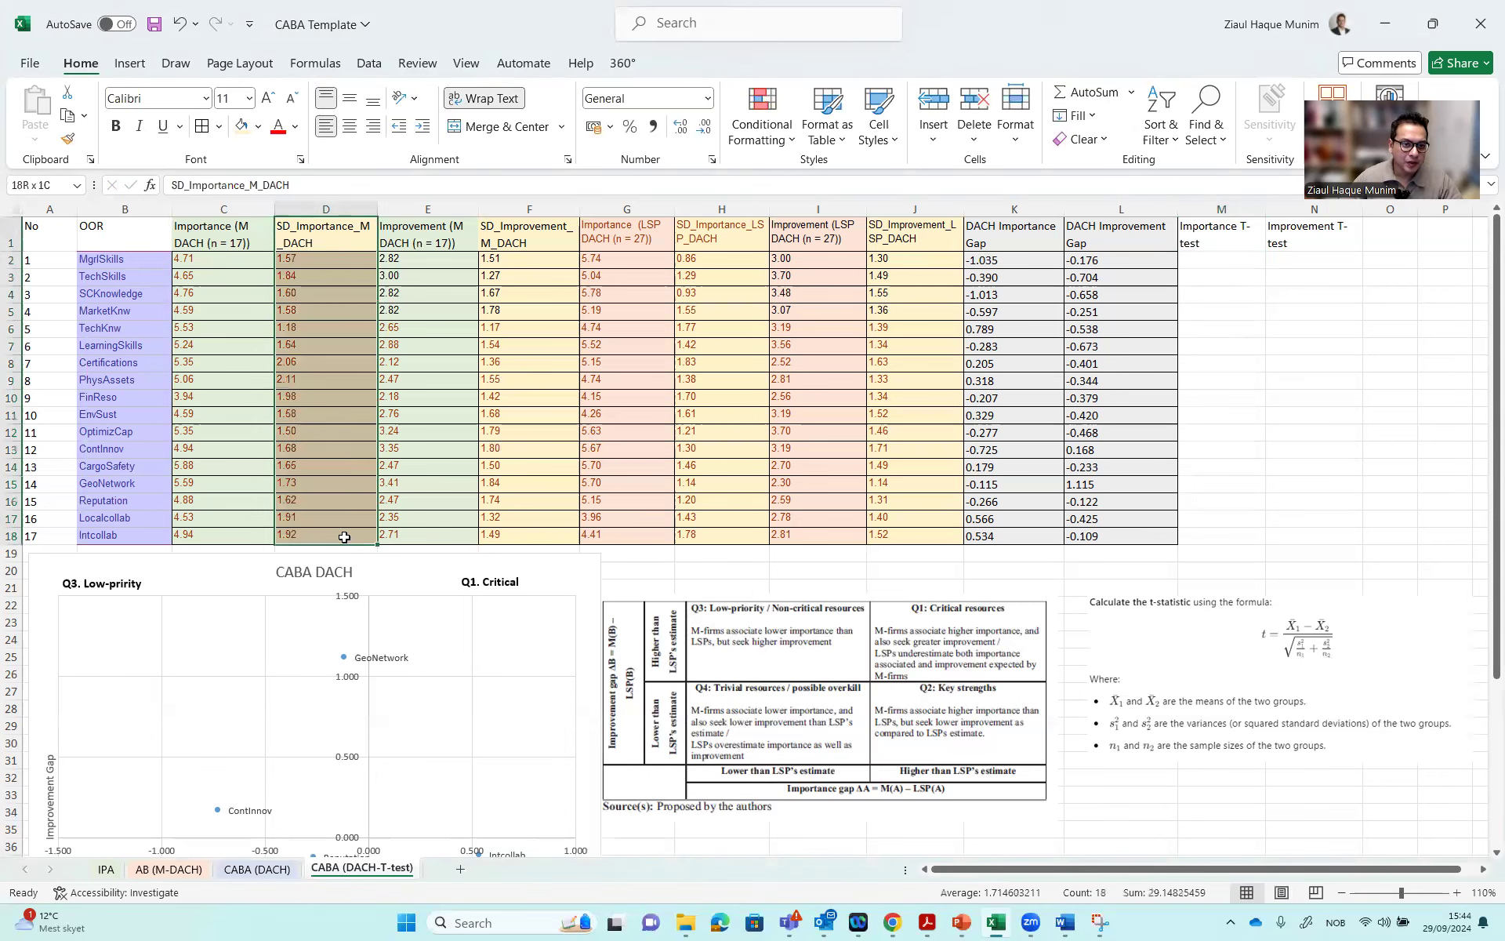
click(223, 239)
click(551, 233)
drag(542, 328, 547, 531)
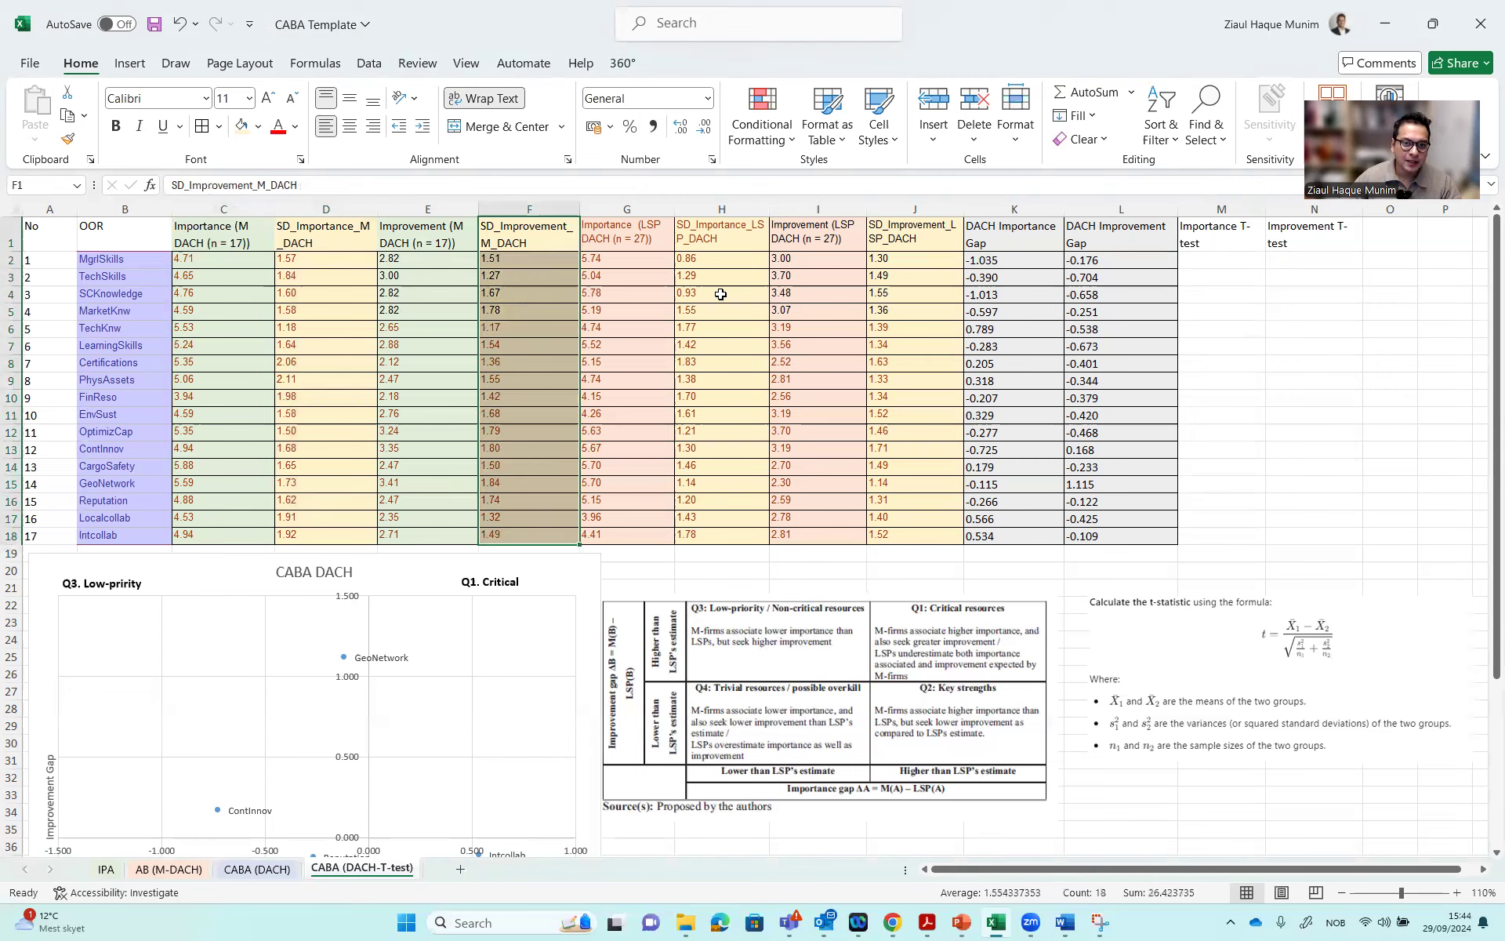
drag(727, 228, 717, 538)
drag(913, 233, 909, 533)
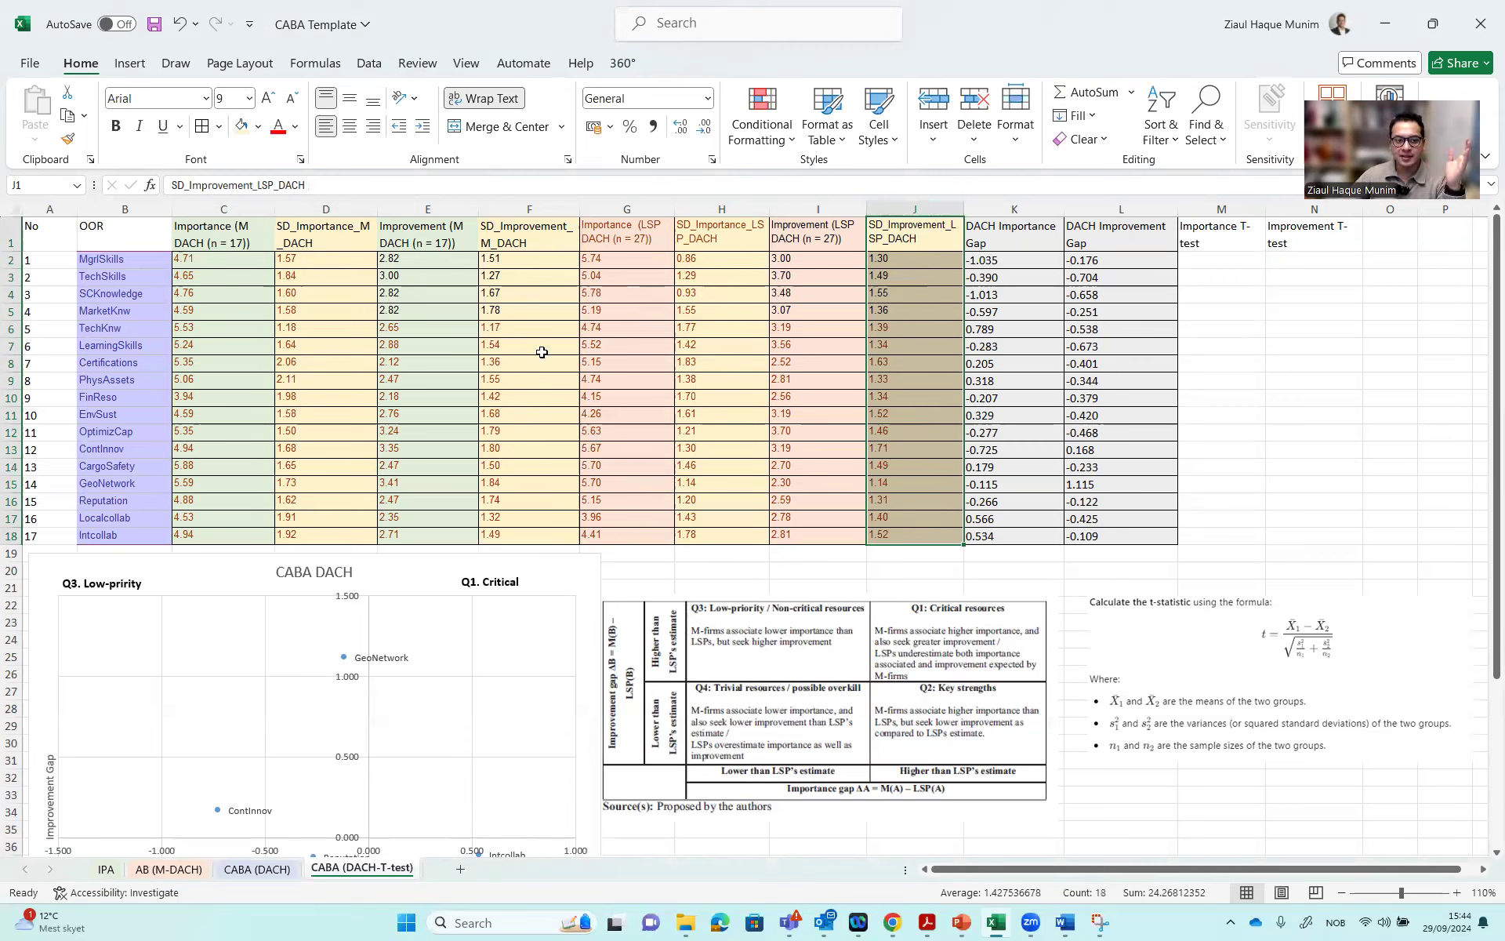
Enlarge the t-statistic formula picture slightly and reposition it beside the quadrant table
click(1299, 654)
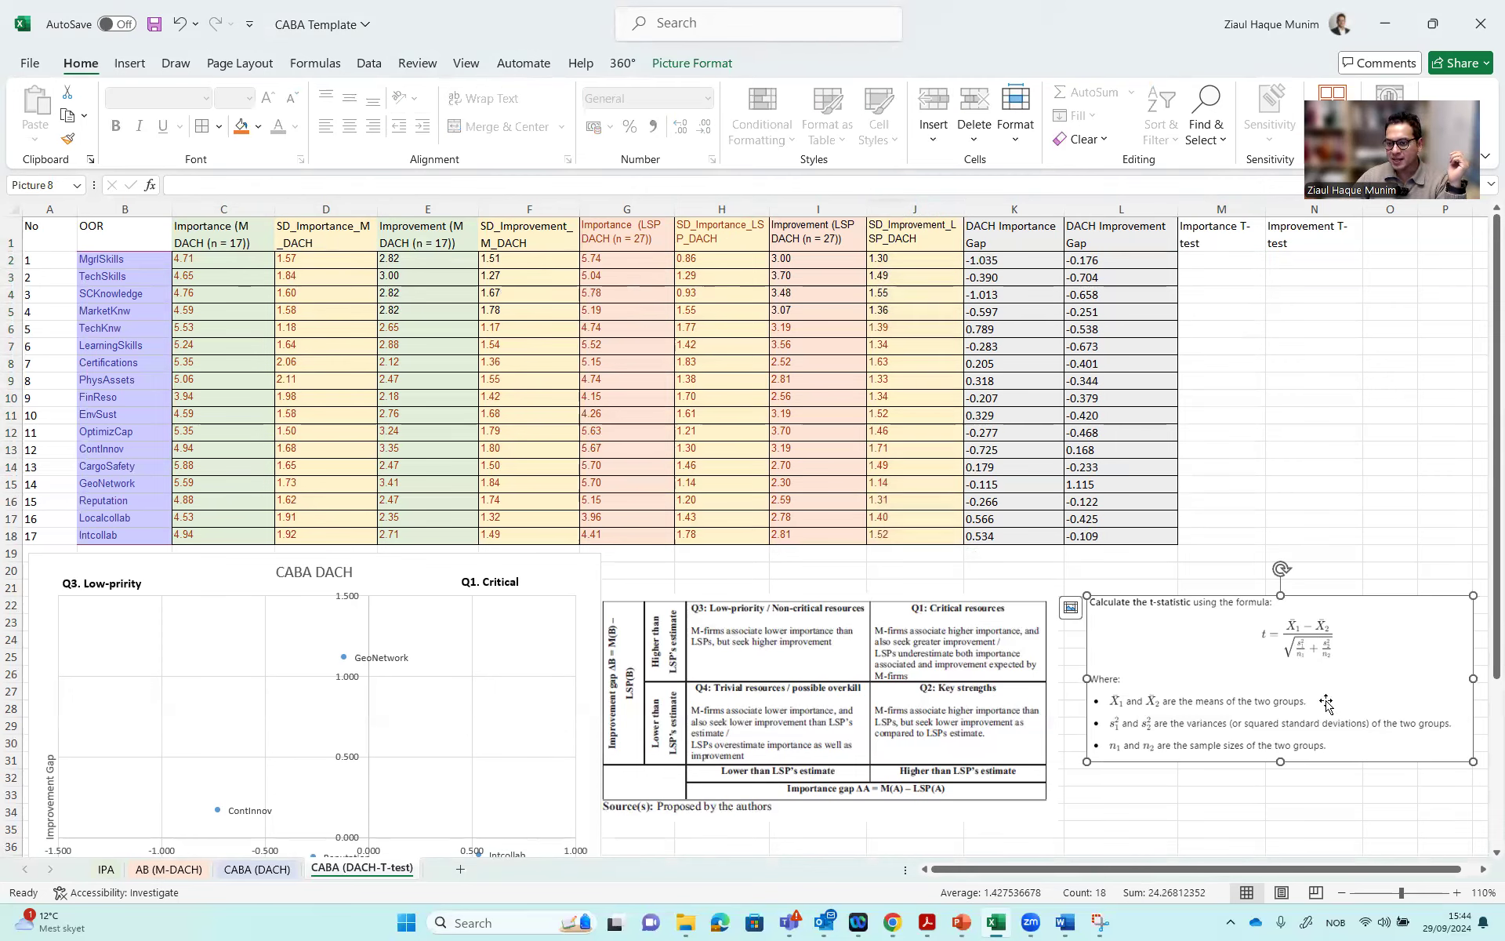
drag(1086, 595, 1042, 575)
drag(1173, 640, 1189, 637)
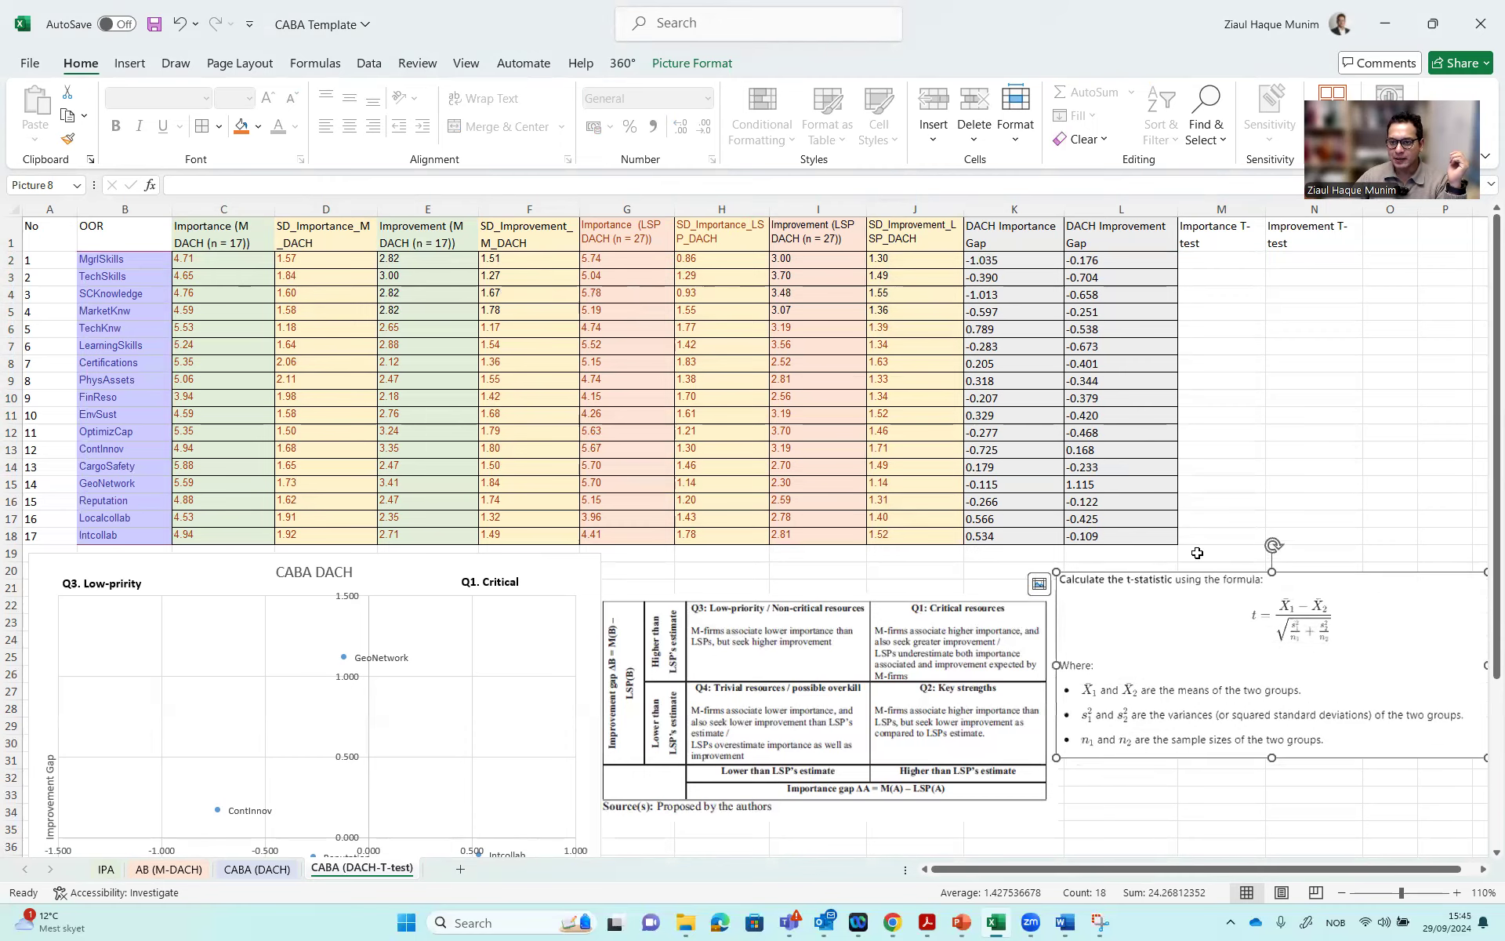
Change the header in cell M1 to "Importance T-statistic"
click(1214, 238)
double_click(1216, 243)
key(BackSpace)
key(BackSpace)
key(BackSpace)
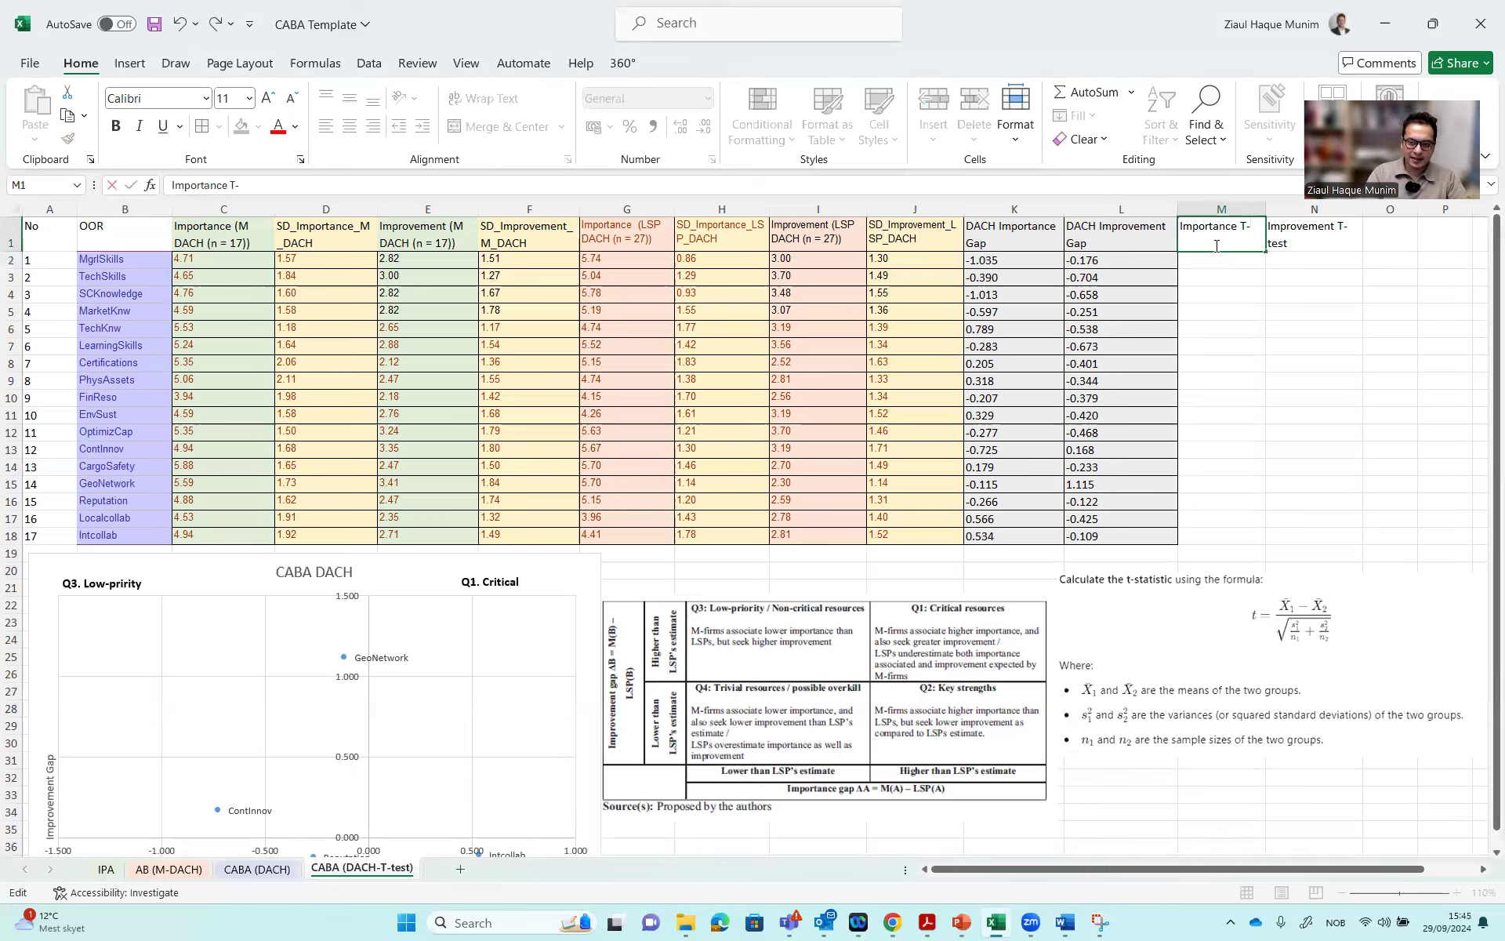
text(statistic)
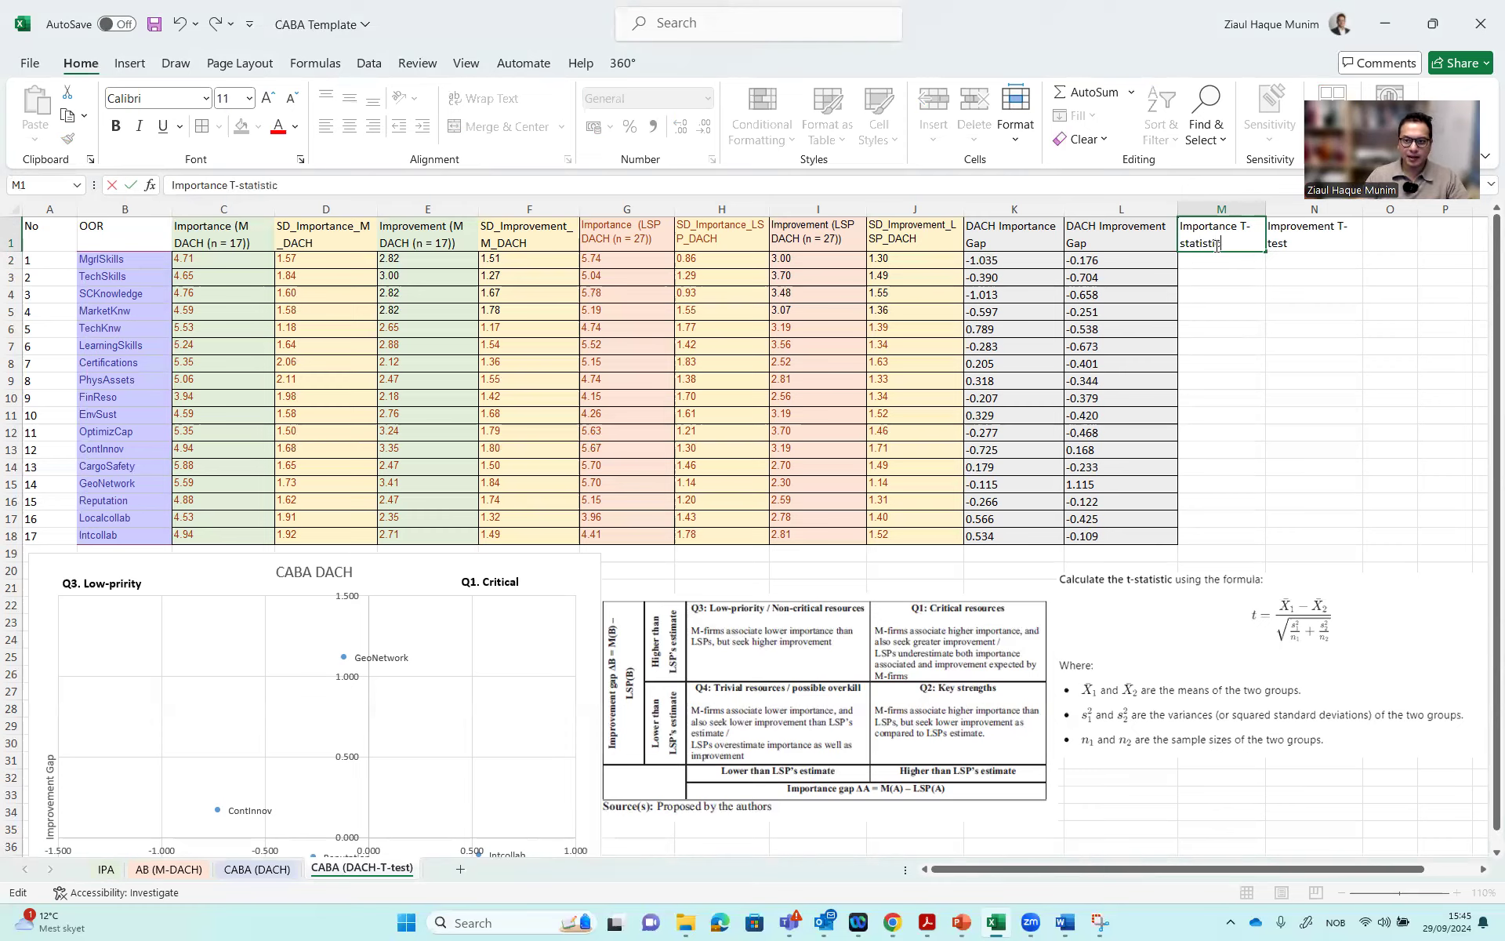
Copy the word "statistic" from M1 and use it to change the header in N1 to "Improvement T-statistic"
key(shift+Left)
key(shift+Left)
key(shift+Left)
key(shift+Left)
key(shift+Left)
key(shift+Left)
key(shift+Left)
key(shift+Left)
key(shift+Left)
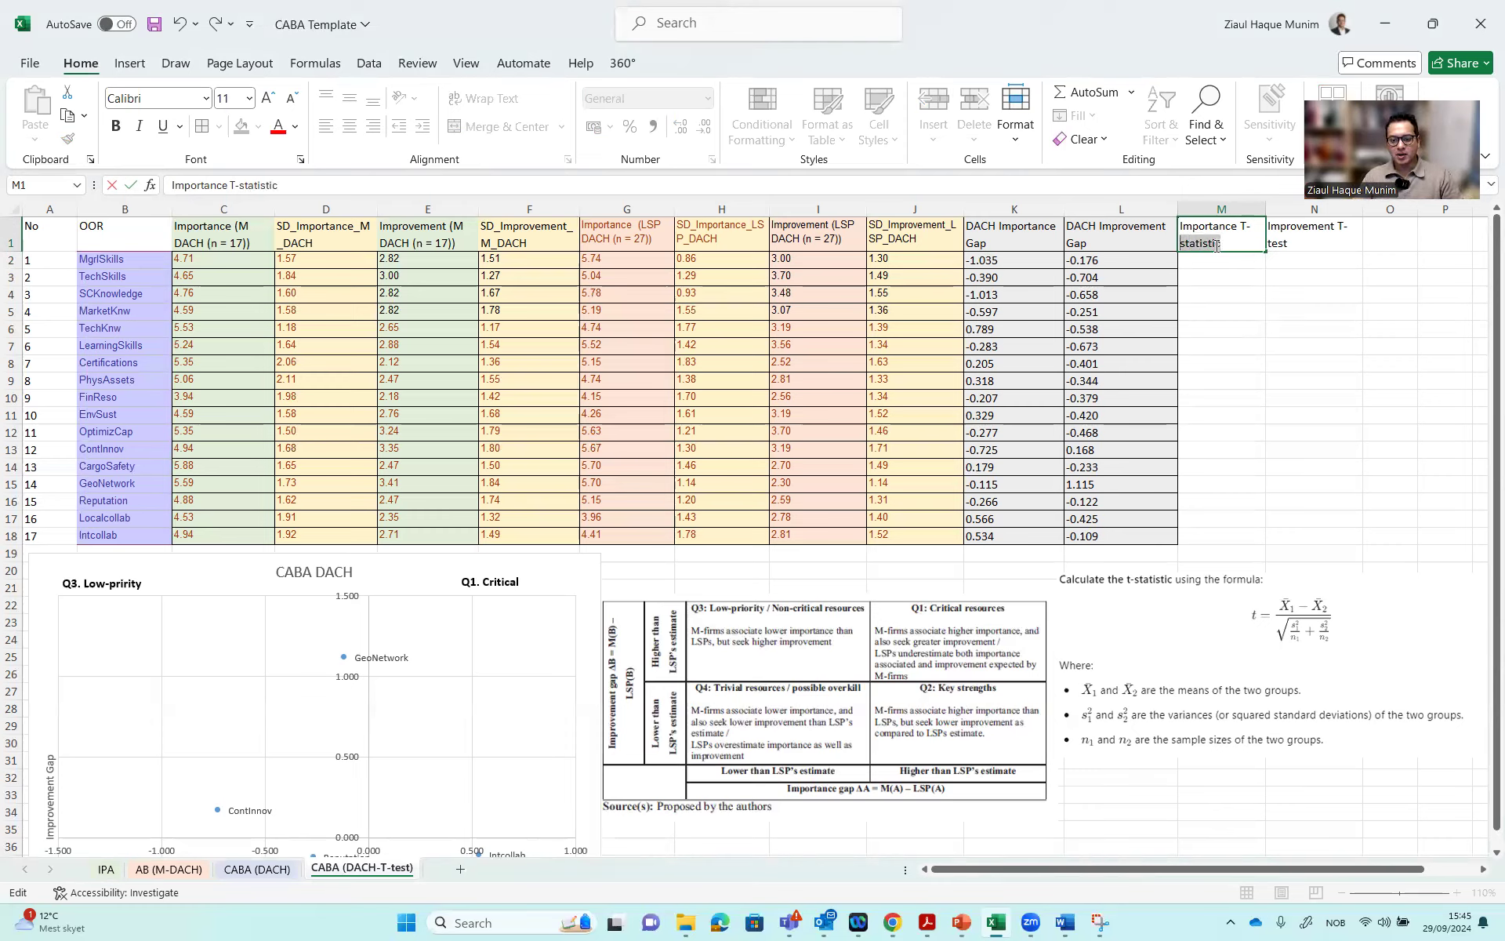
key(ctrl+c)
double_click(1318, 247)
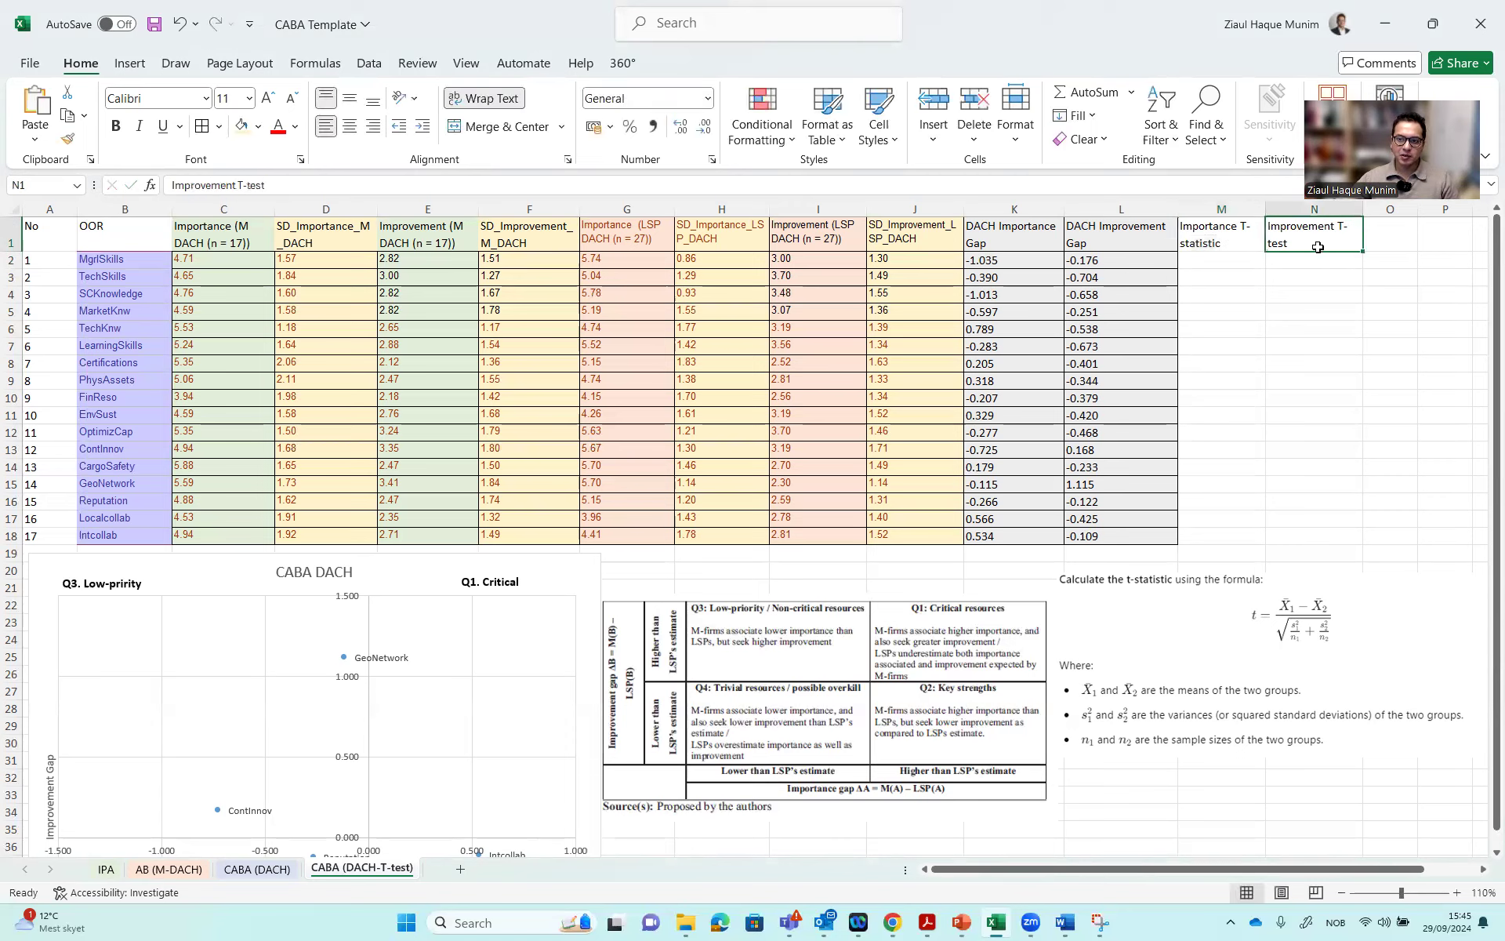
key(BackSpace)
key(BackSpace)
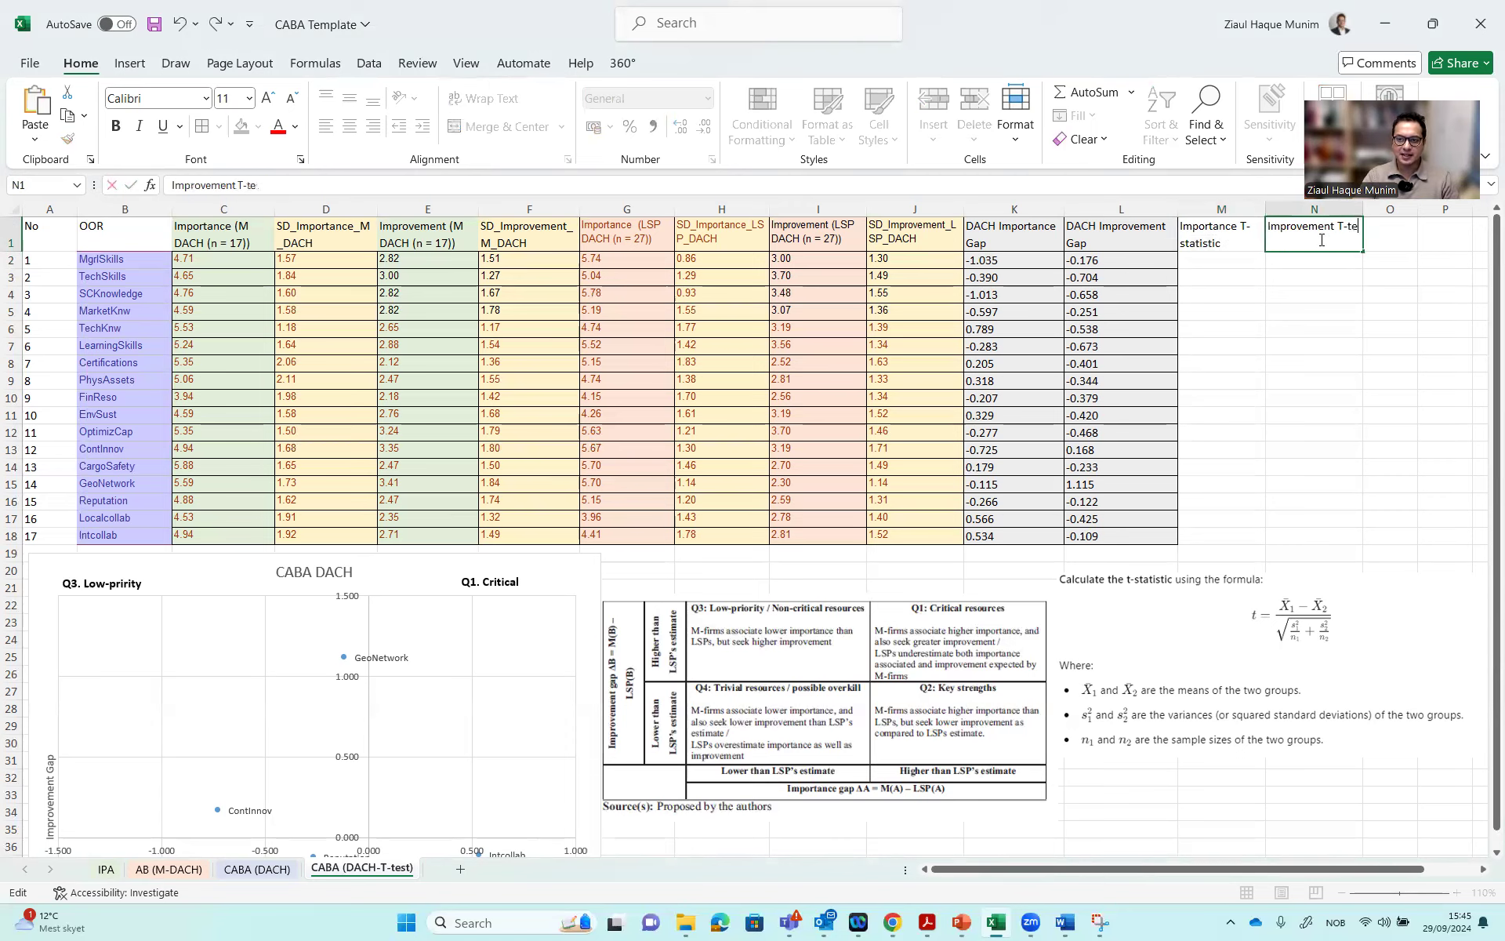
key(ctrl+v)
key(Return)
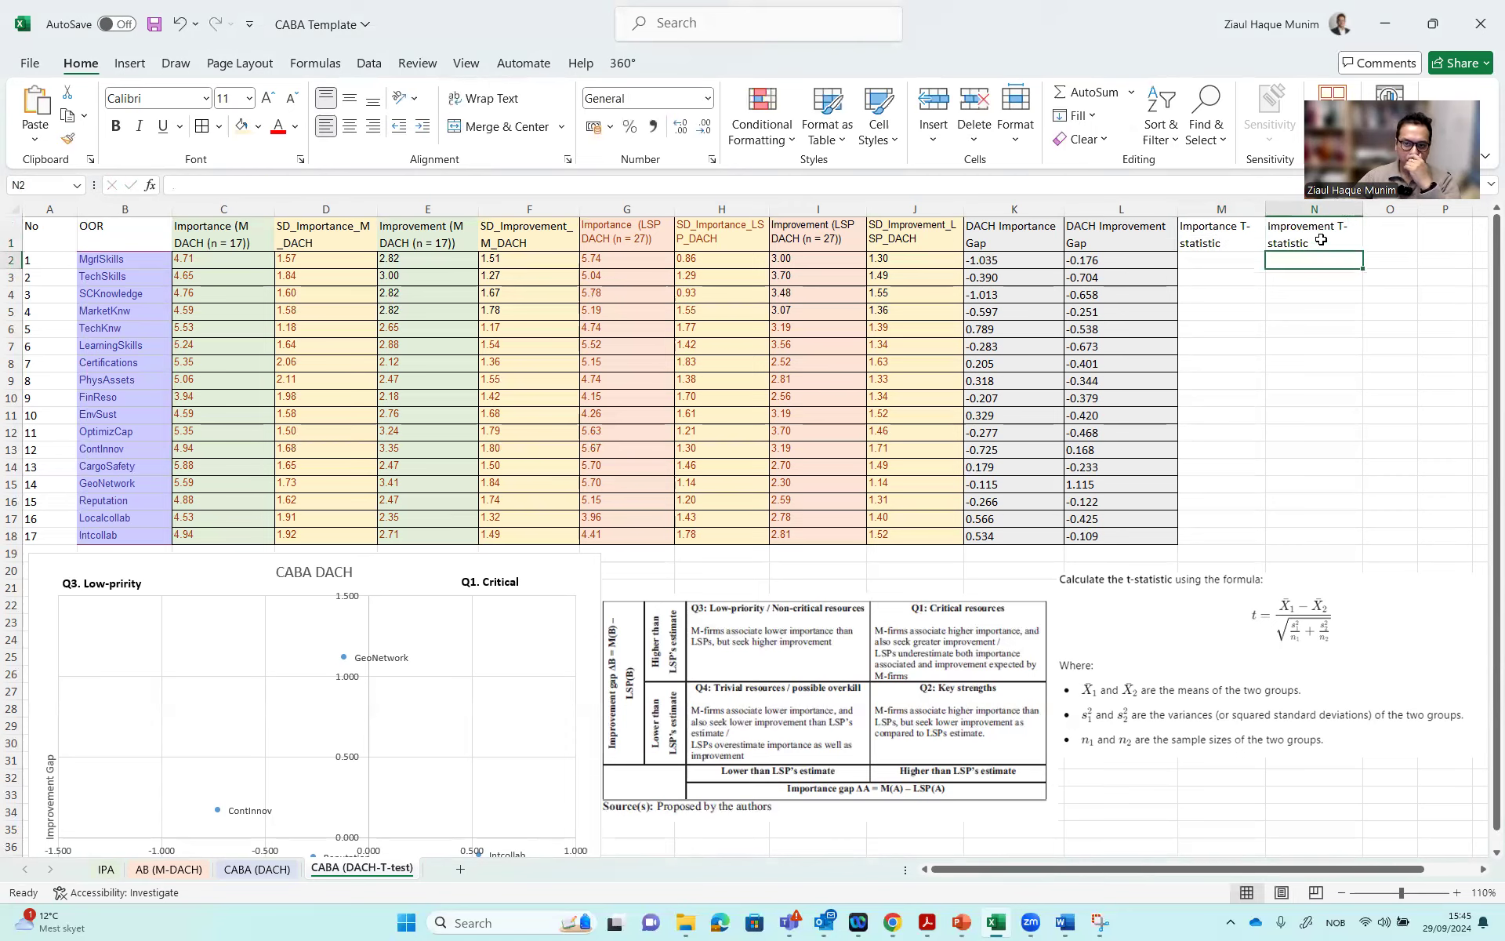
Start the formula in M2 with the parenthesised difference of the two importance means, =(C2-G2)
key(Left)
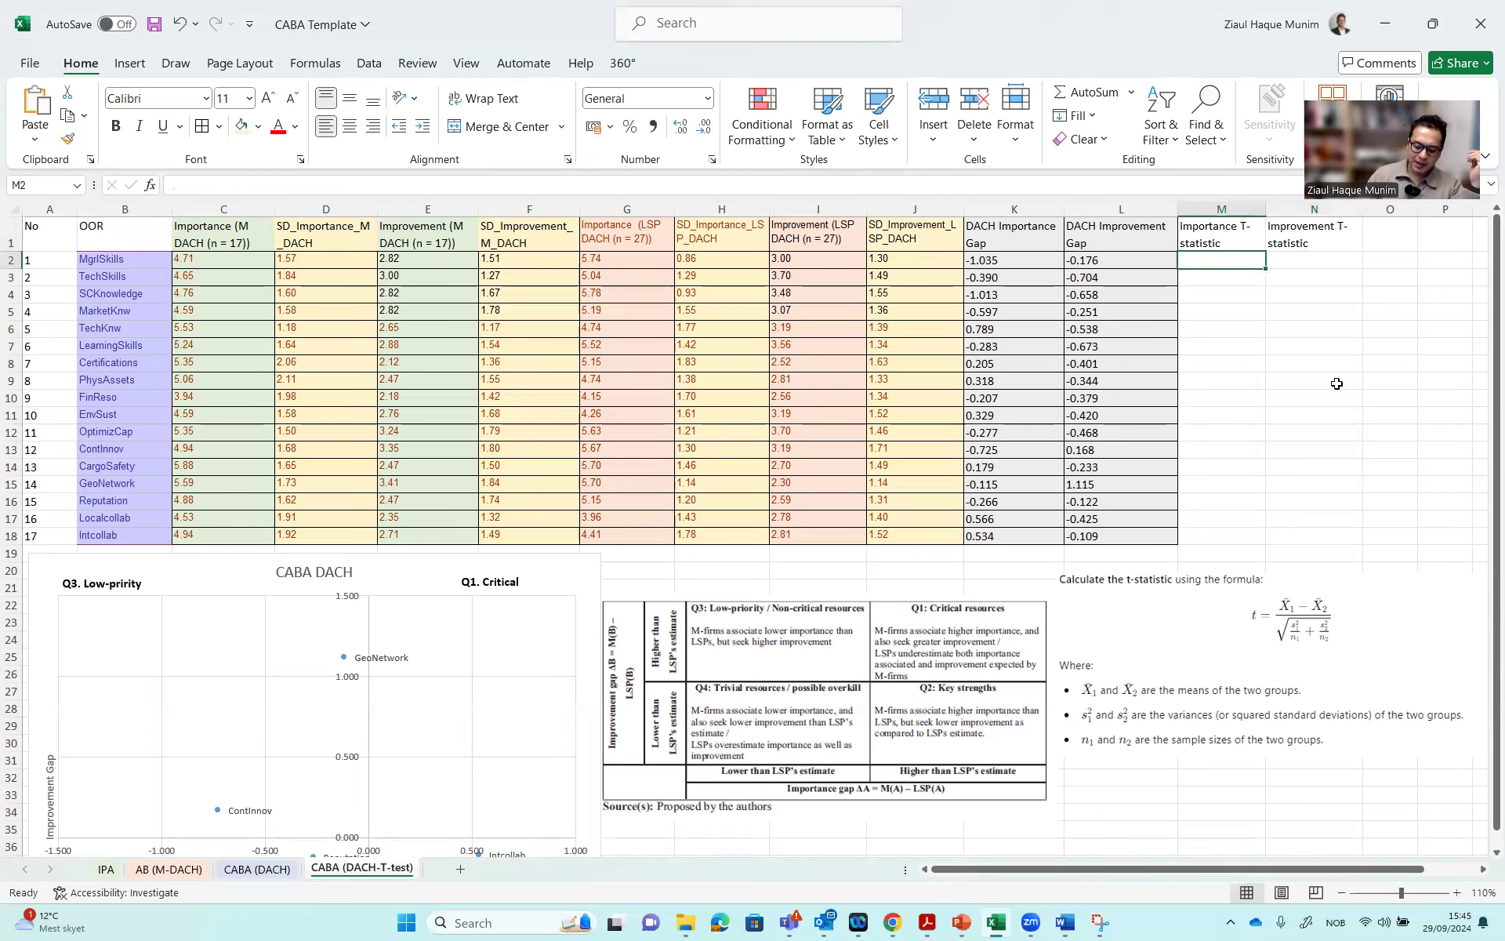
text(=)
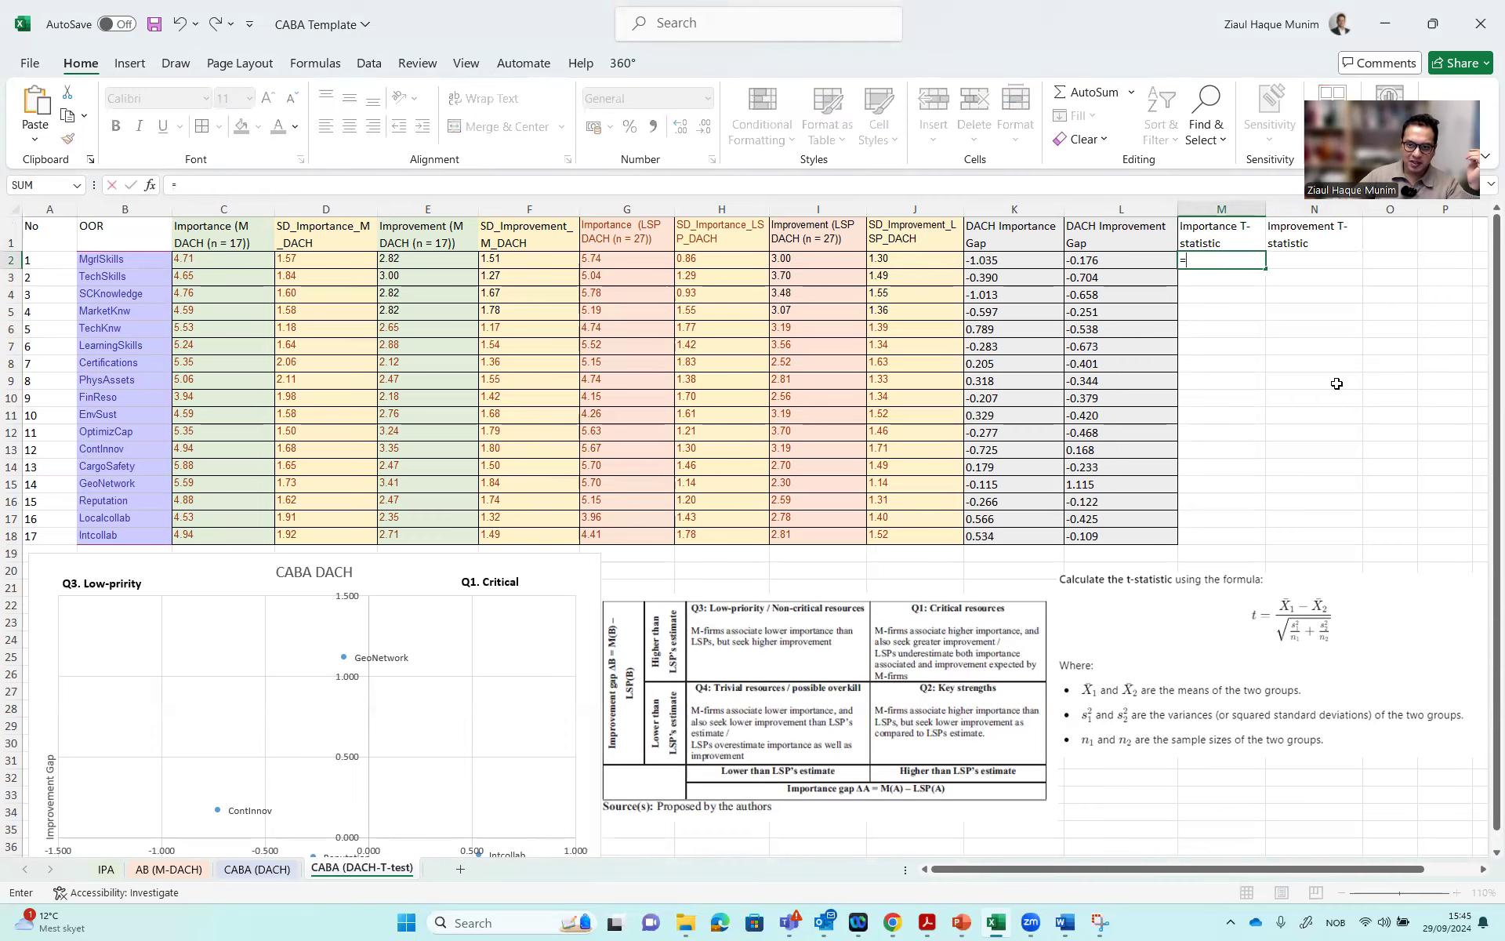
click(236, 260)
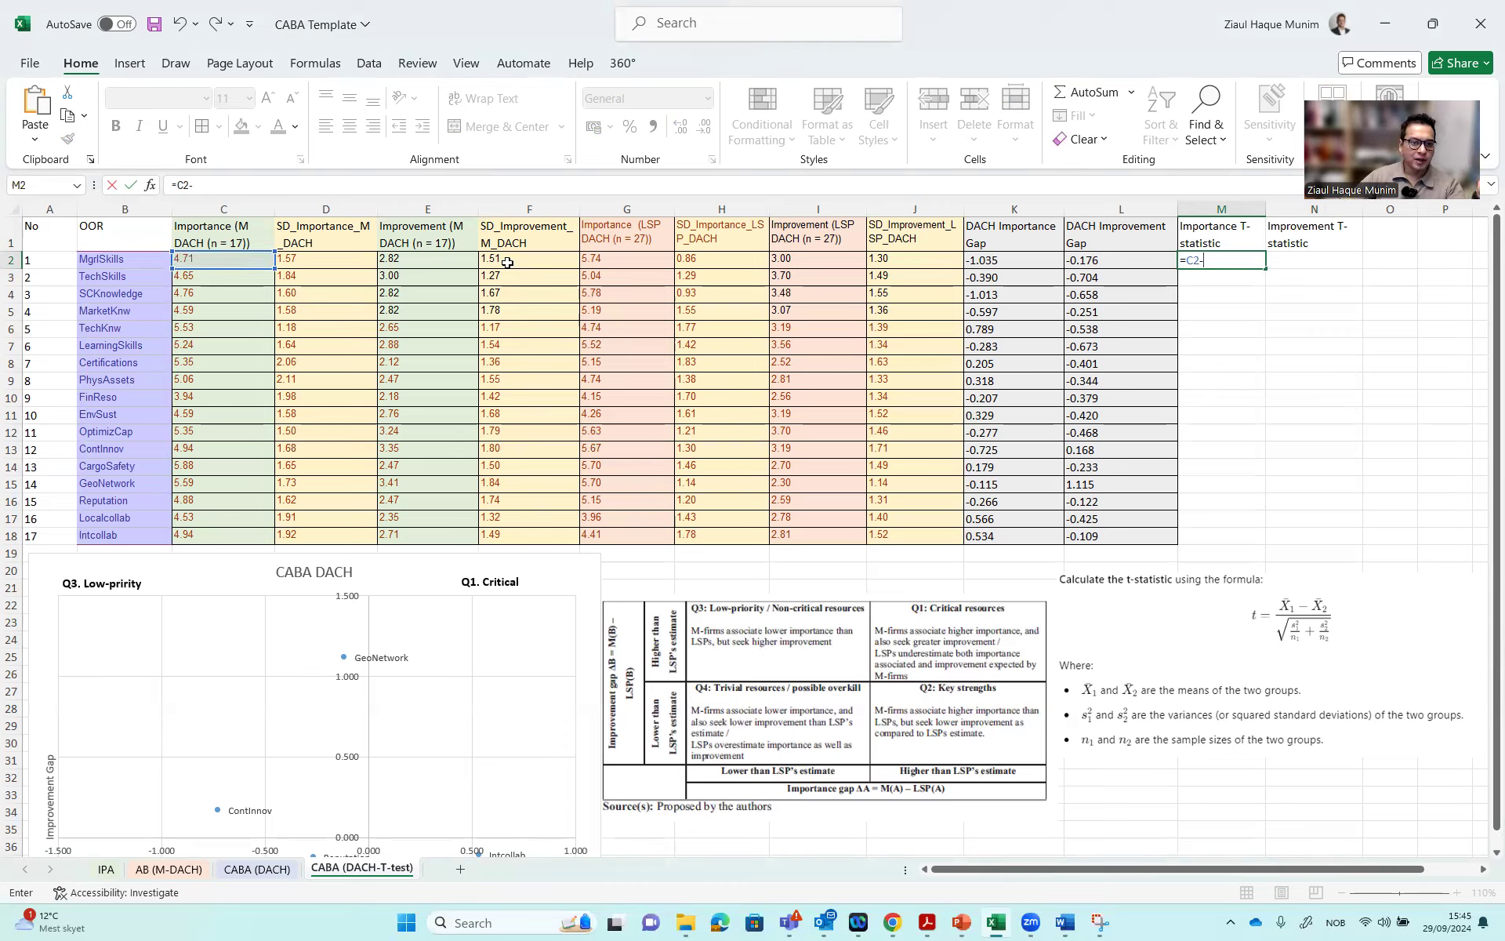
click(660, 260)
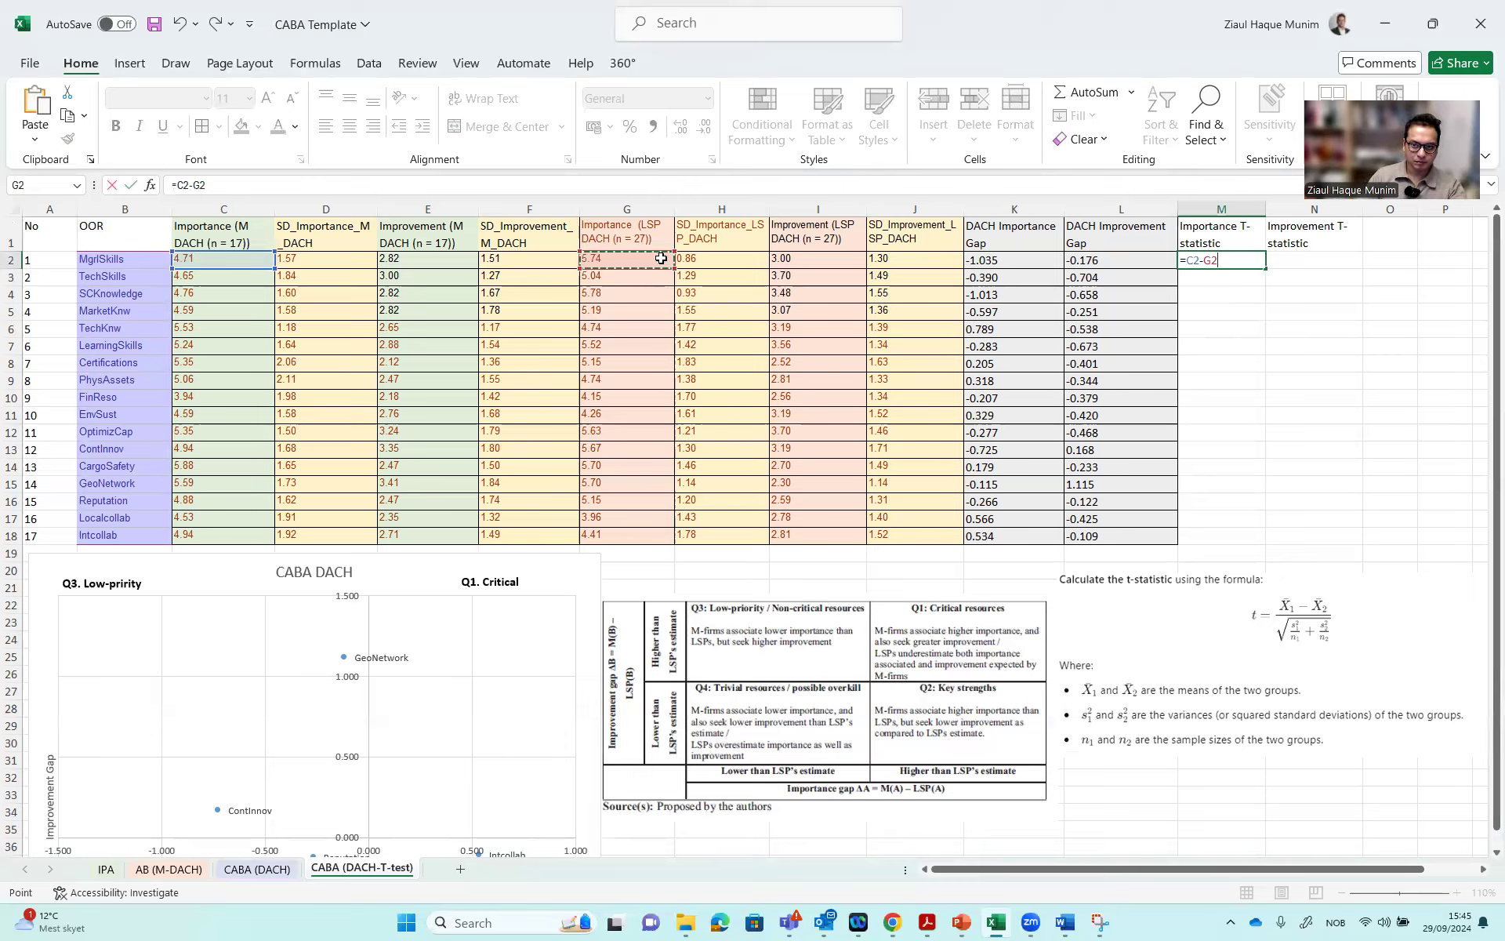
text())
click(1191, 261)
text(()
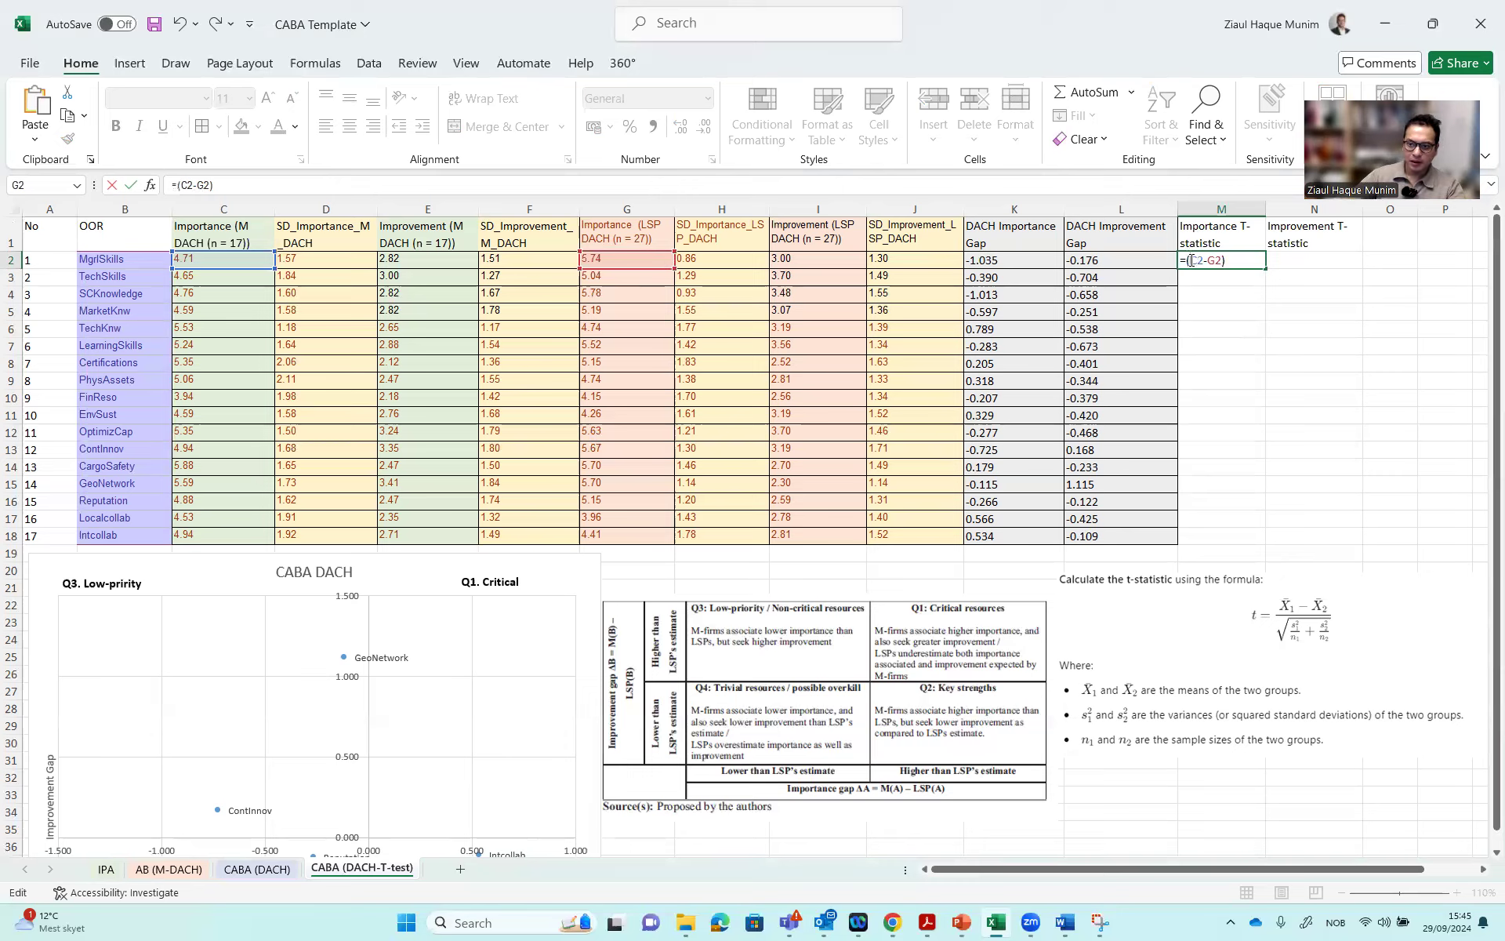
Divide the mean difference in M2 by a SQRT function whose first term is (D2^2/17
text(/sqr)
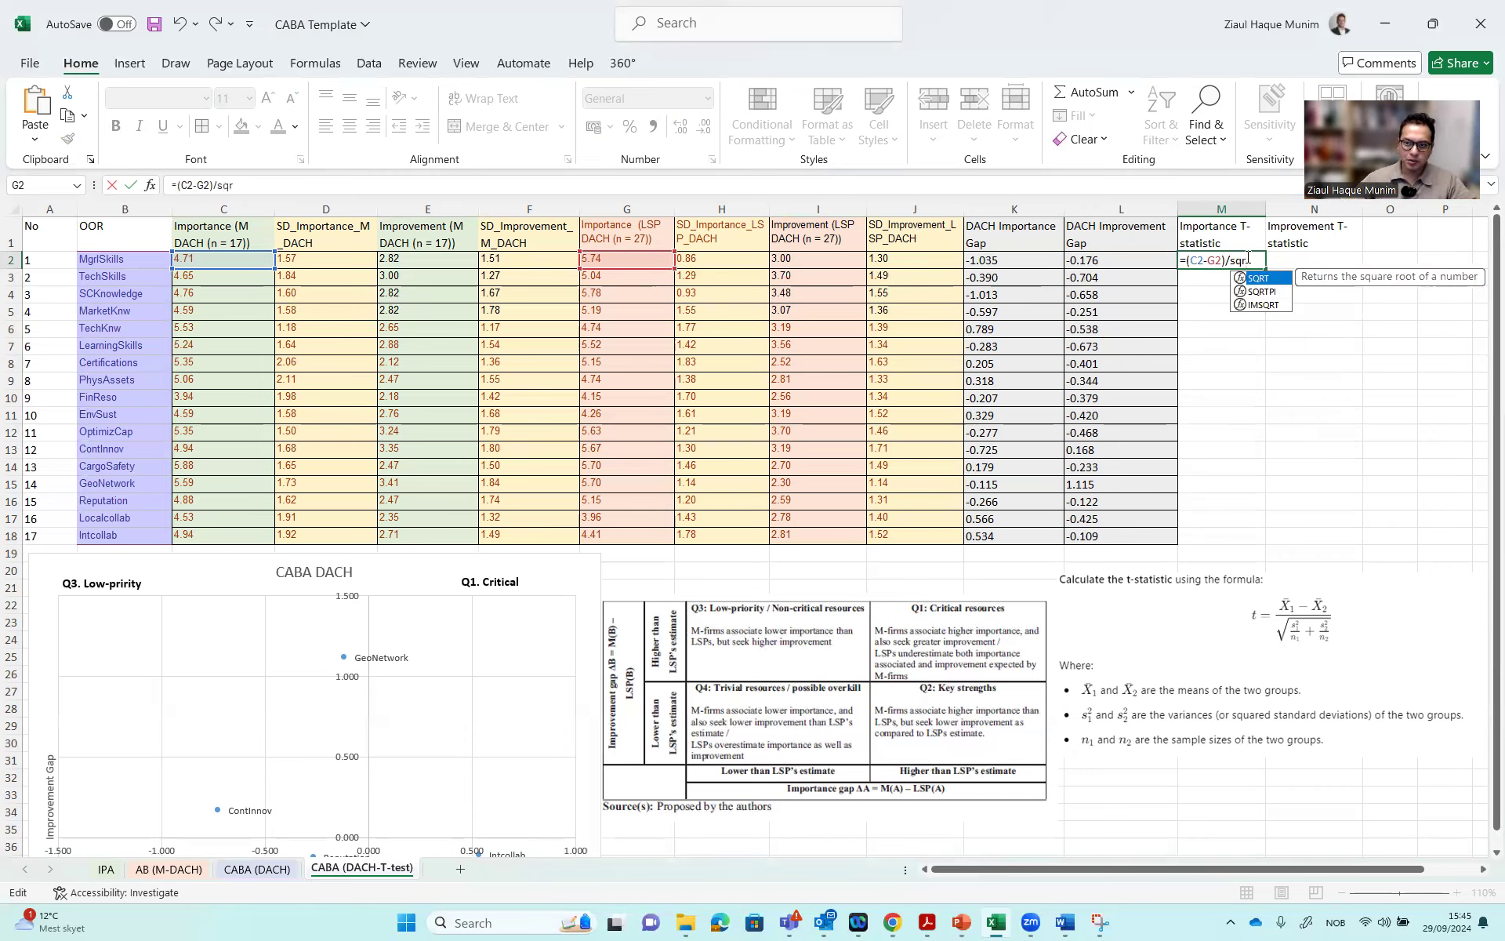
double_click(1264, 279)
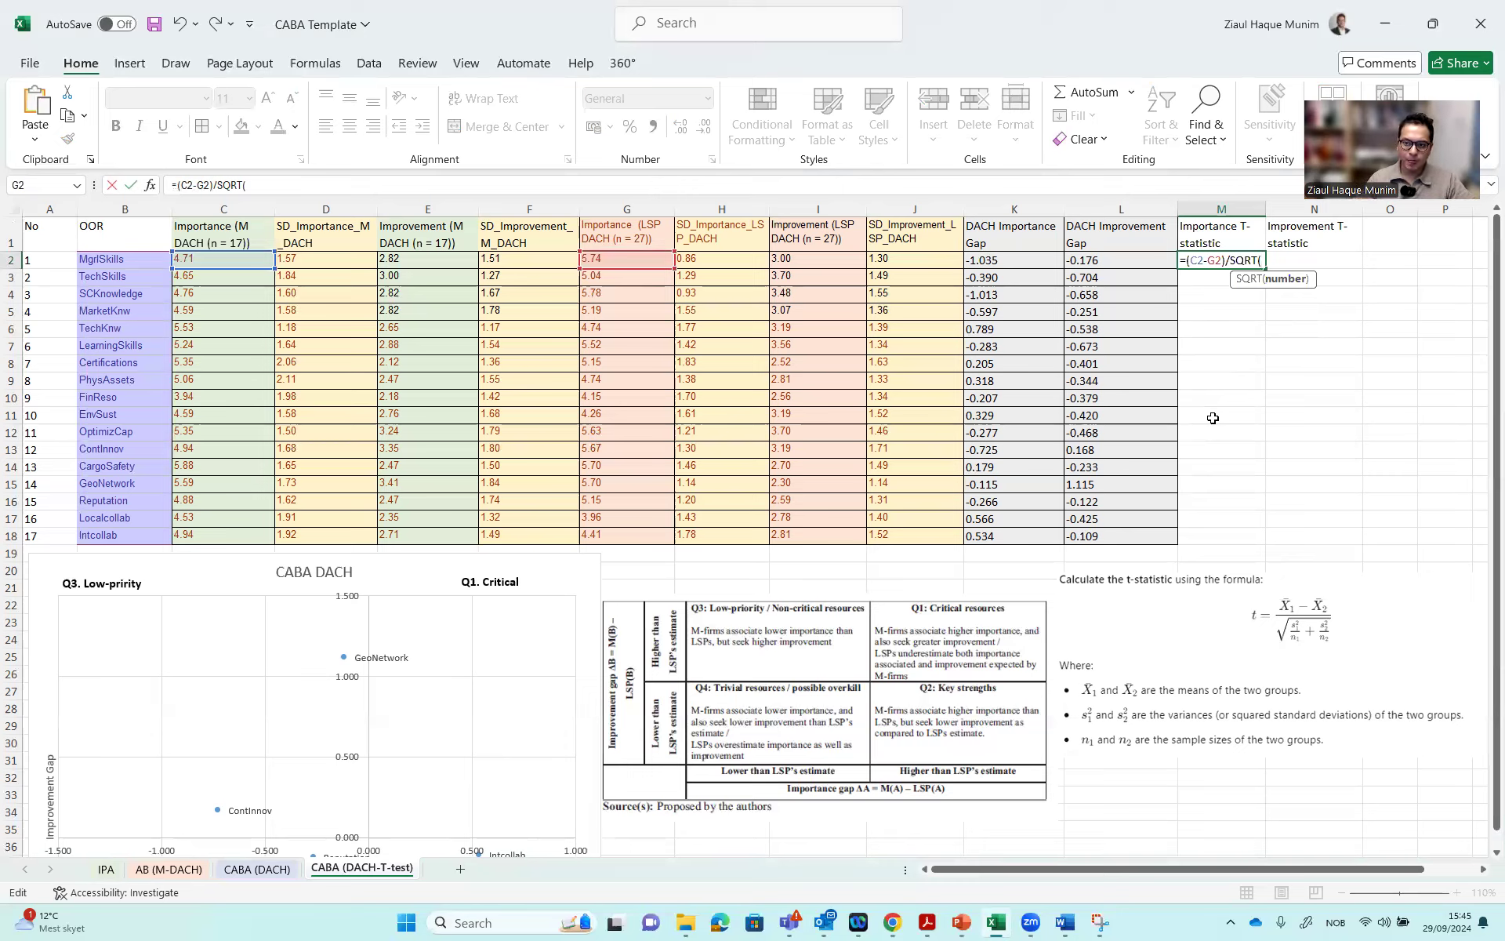
text(()
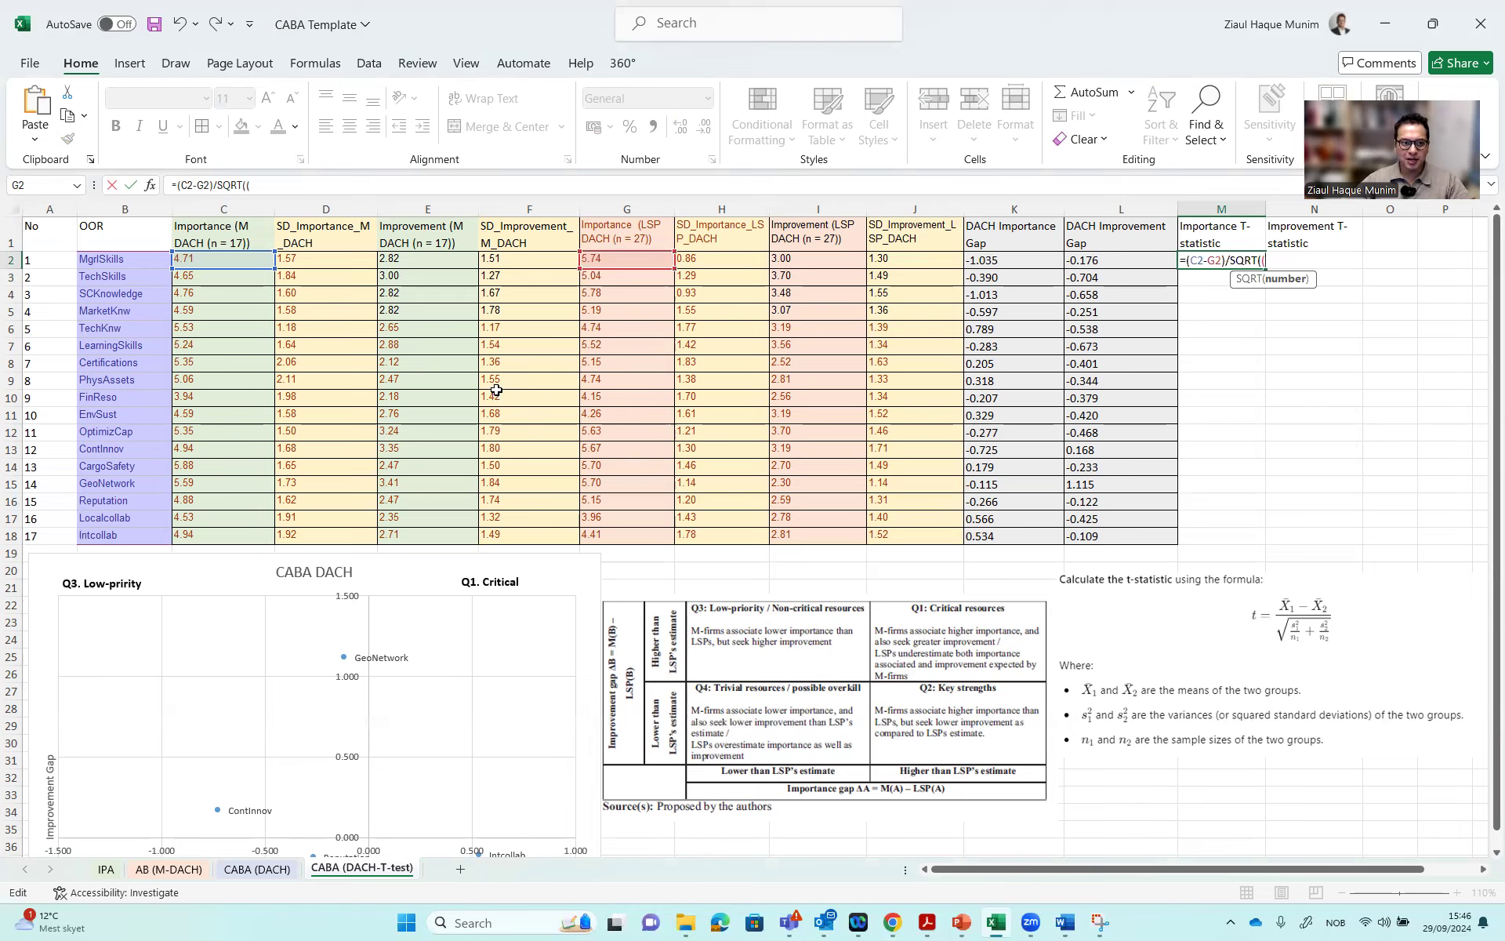
click(321, 259)
text(^2)
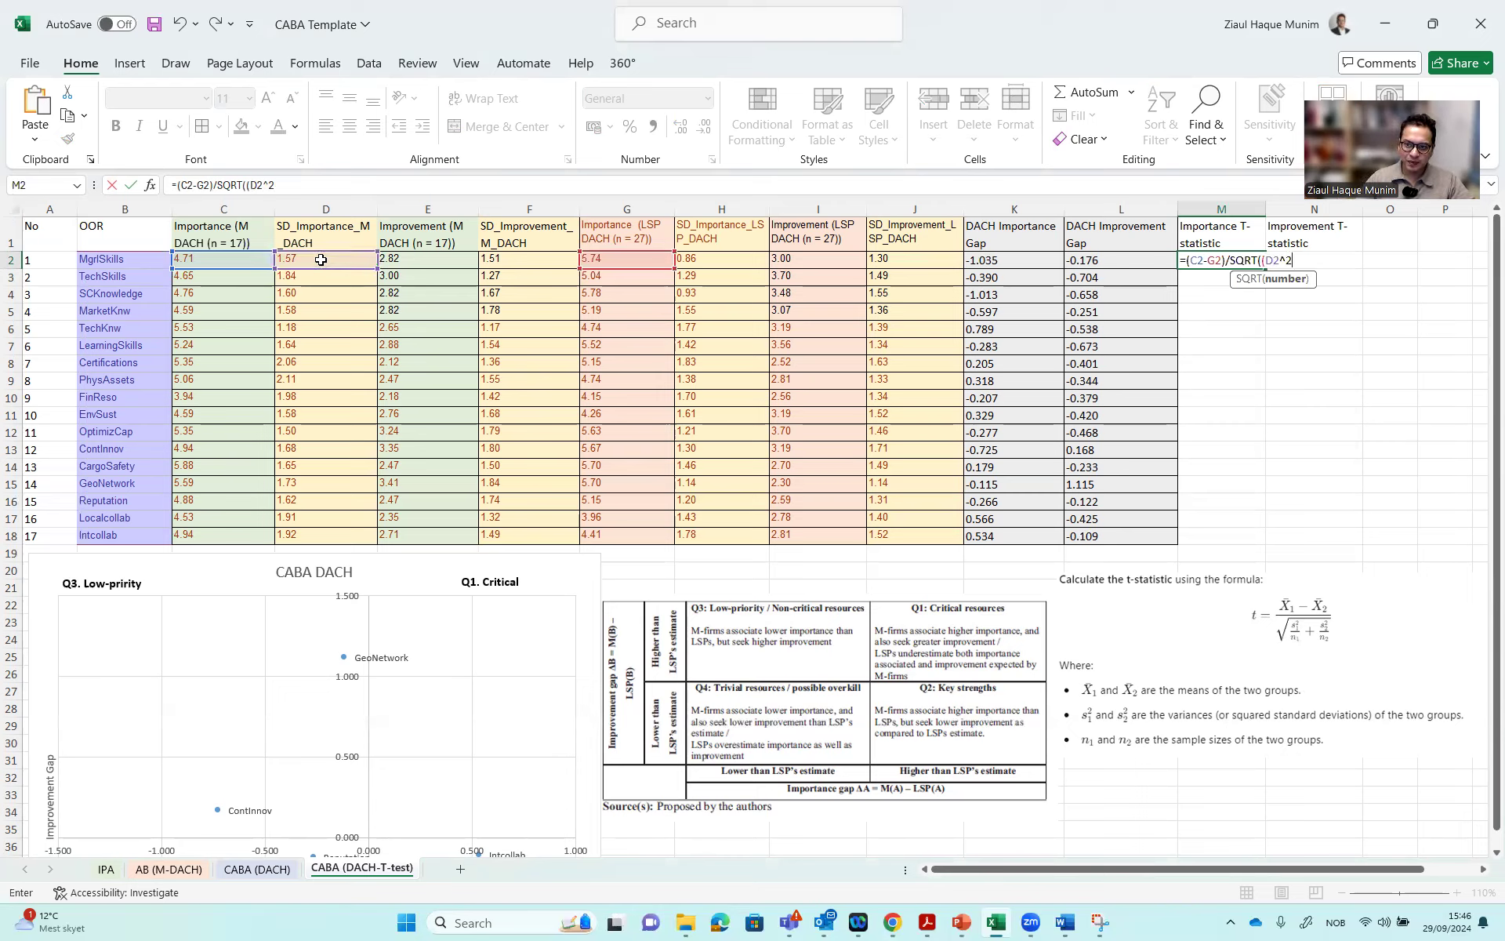
text(/17)
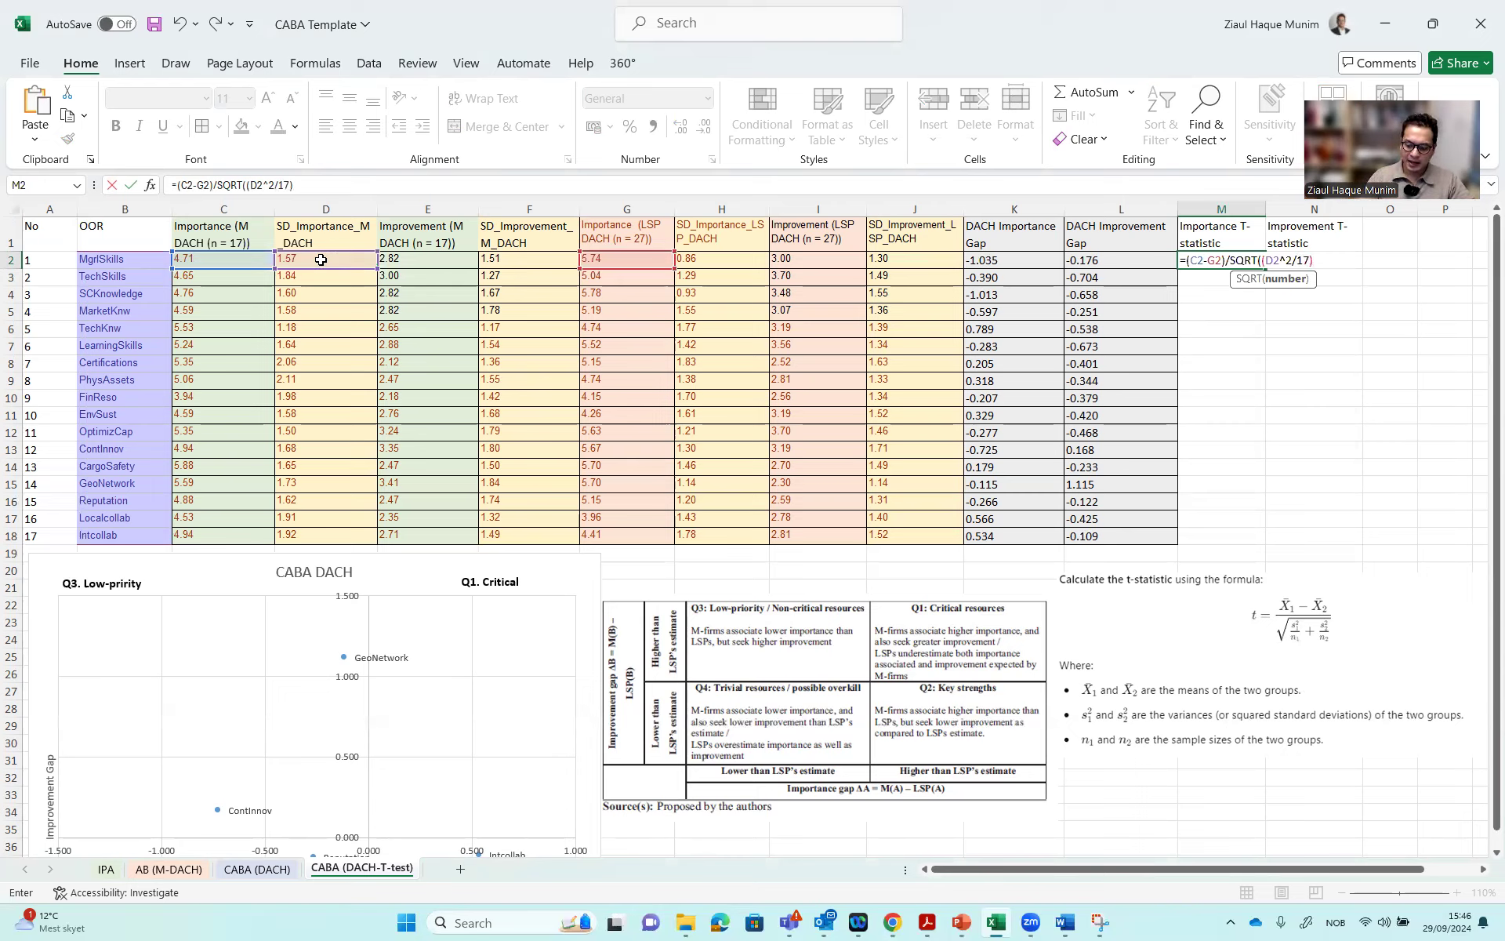
Complete the M2 formula by adding the second variance term (H2^2/27) inside SQRT and enter it
text()+()
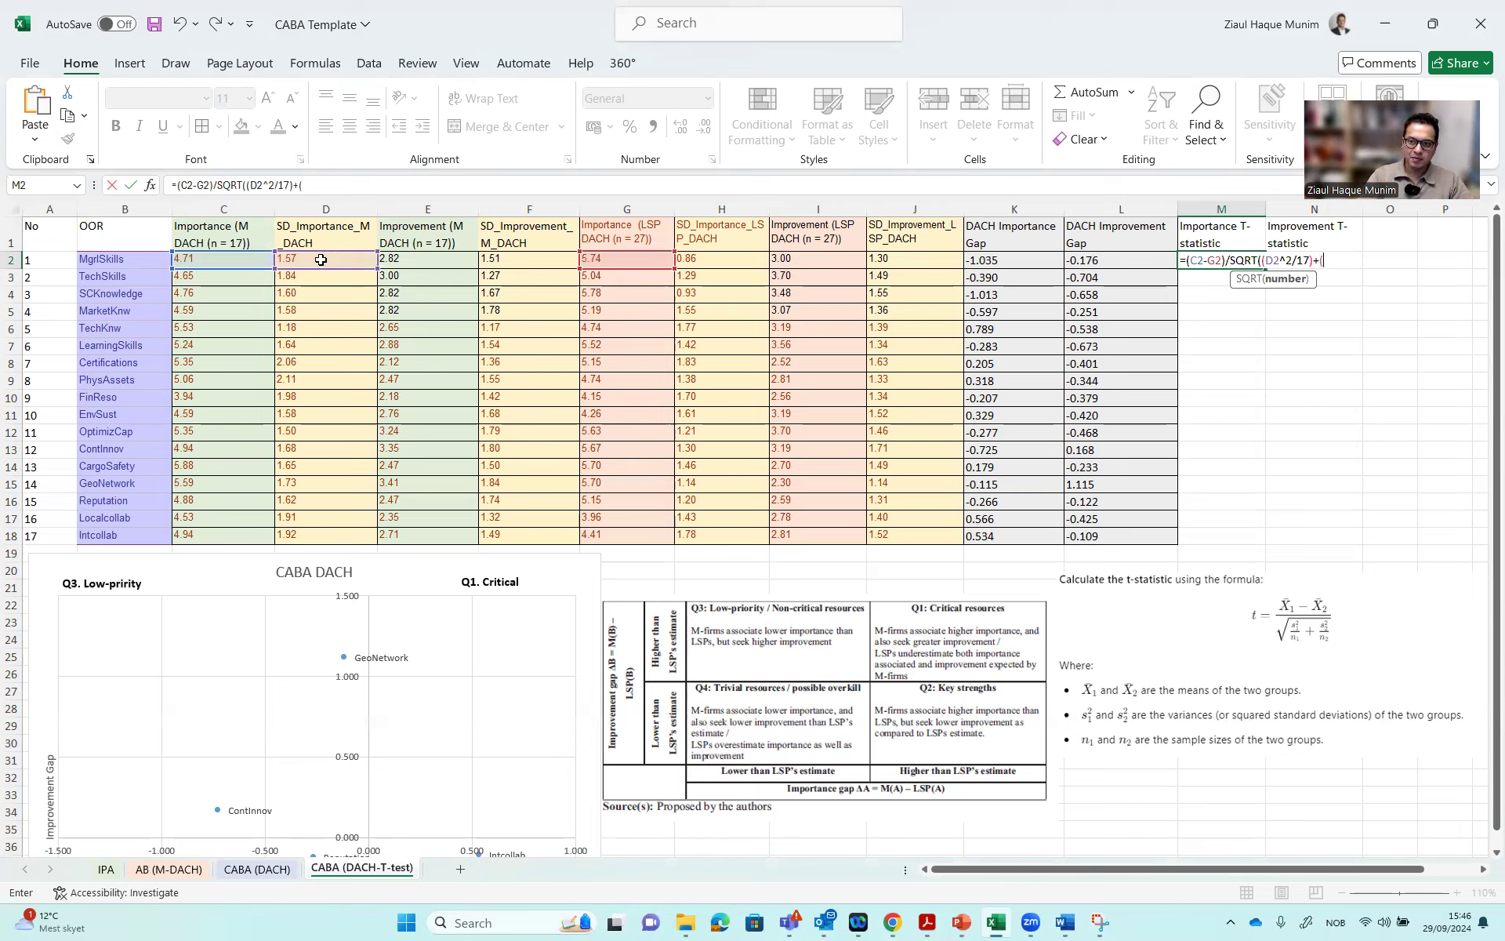
click(706, 257)
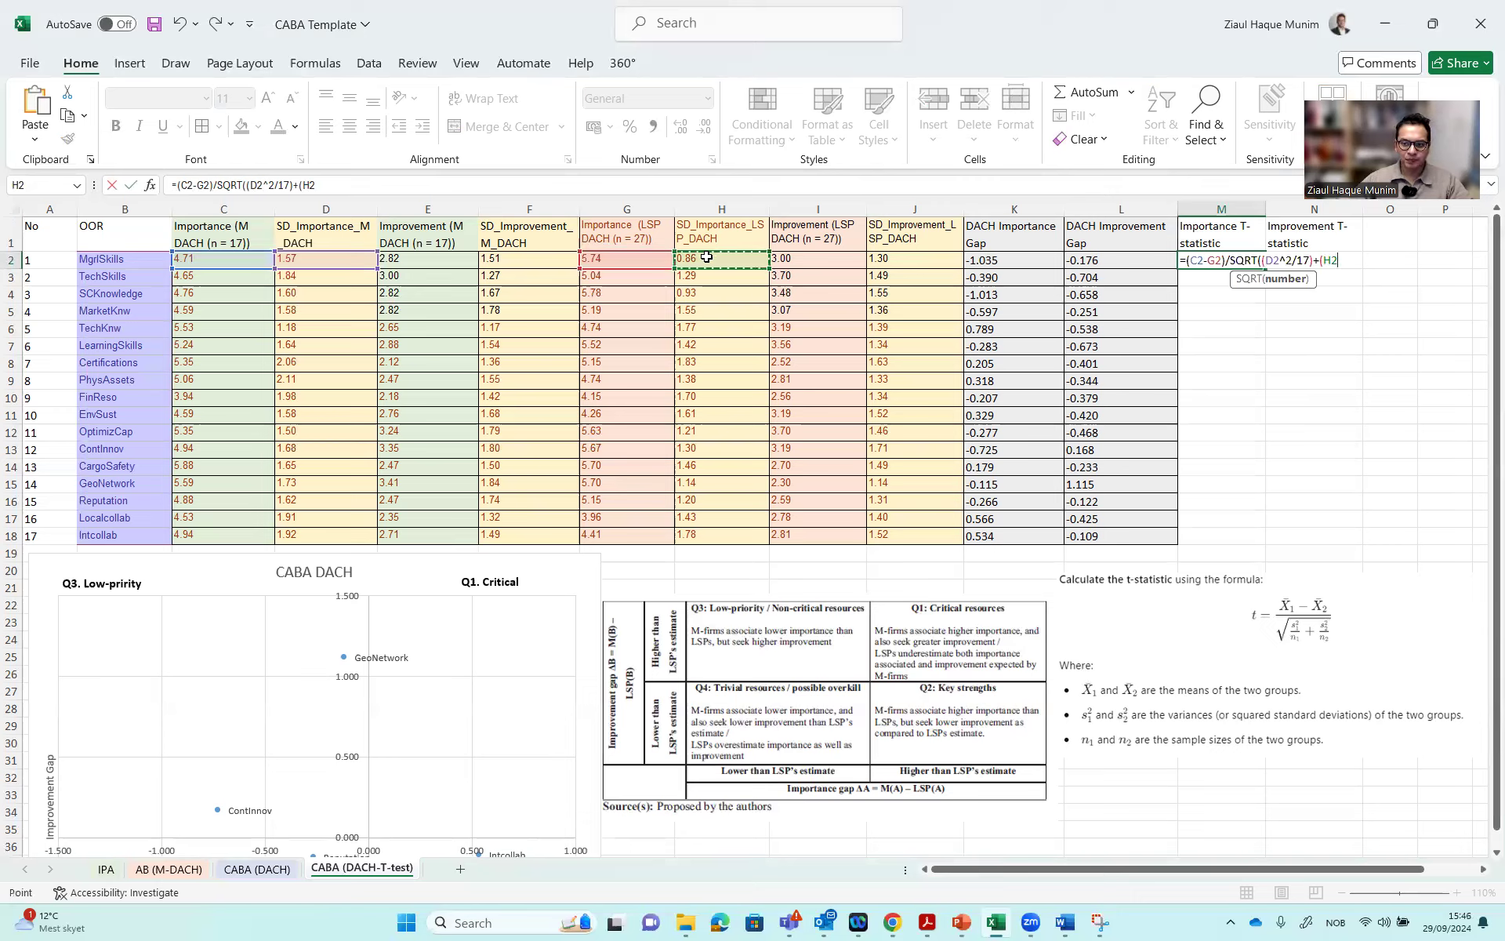
text(^2)
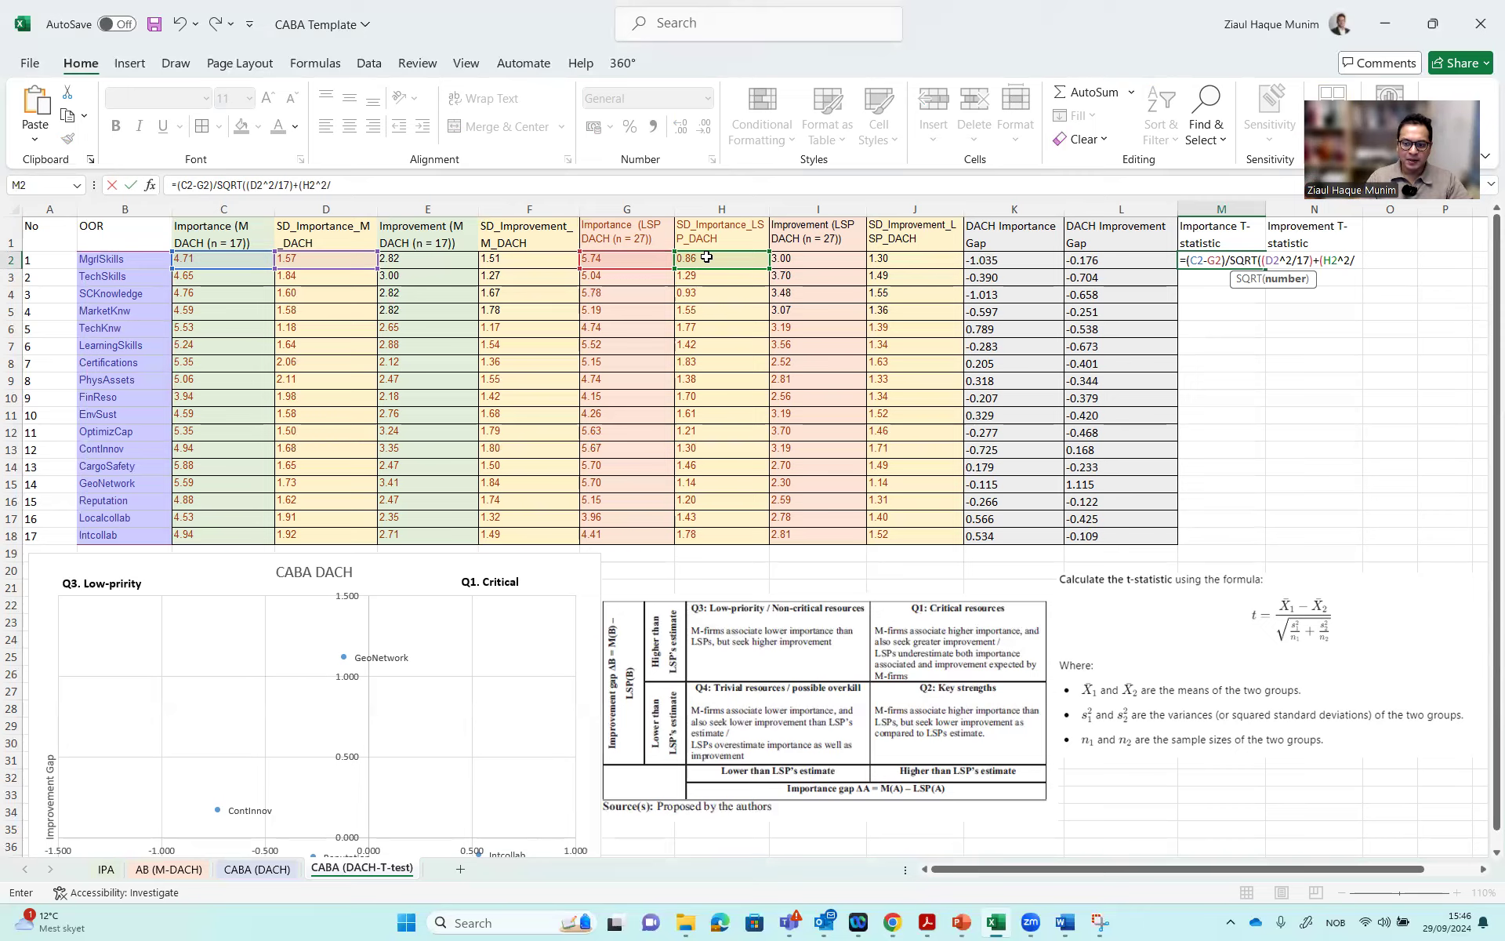
text(/27)
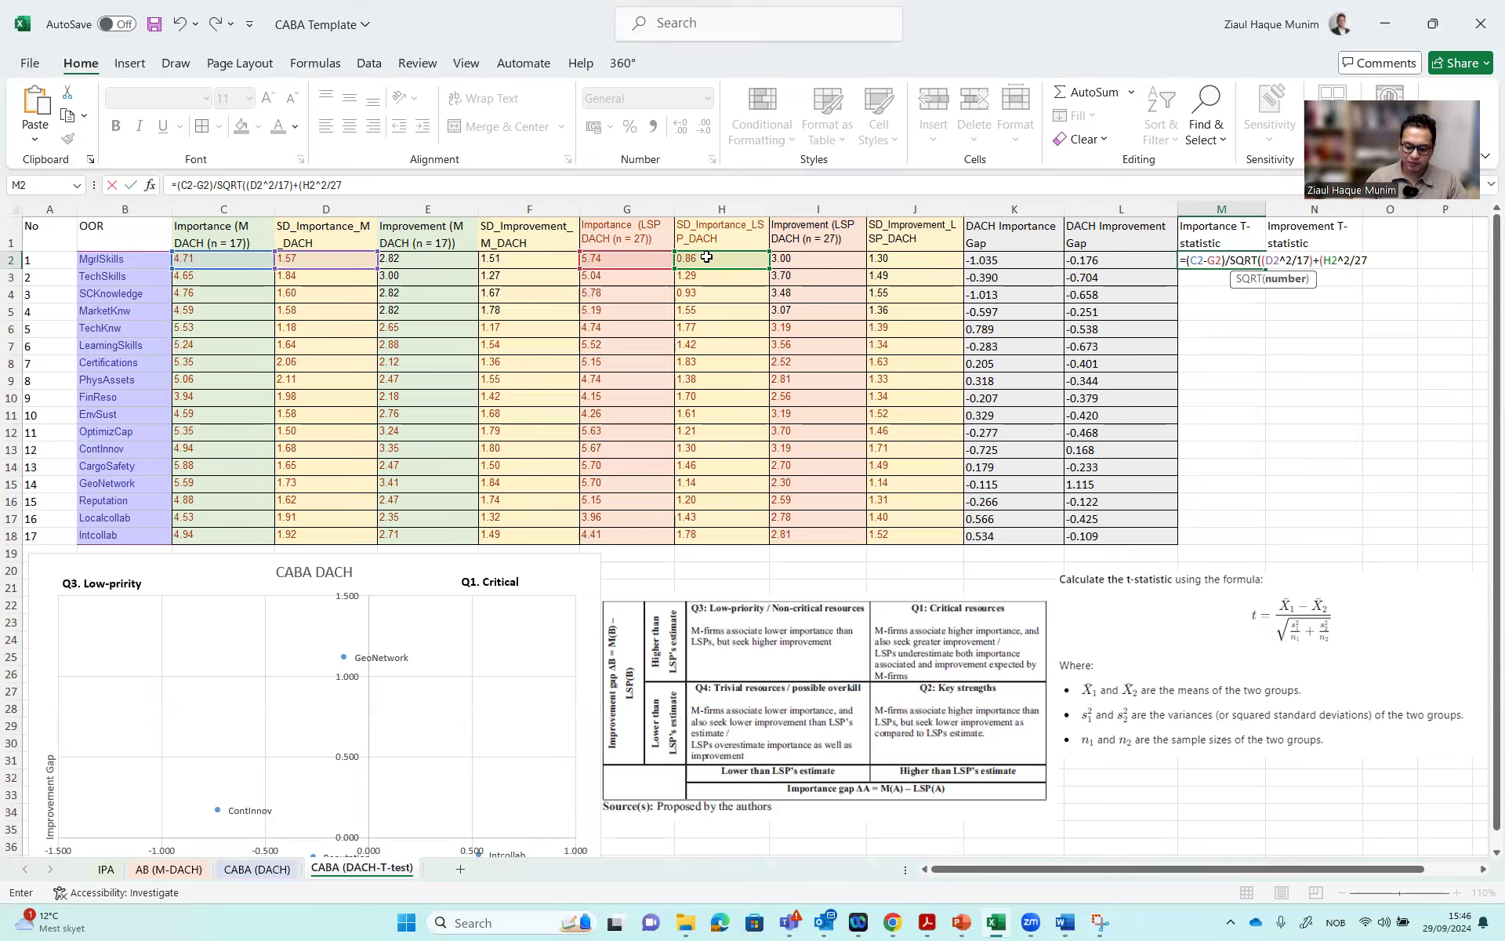
text())
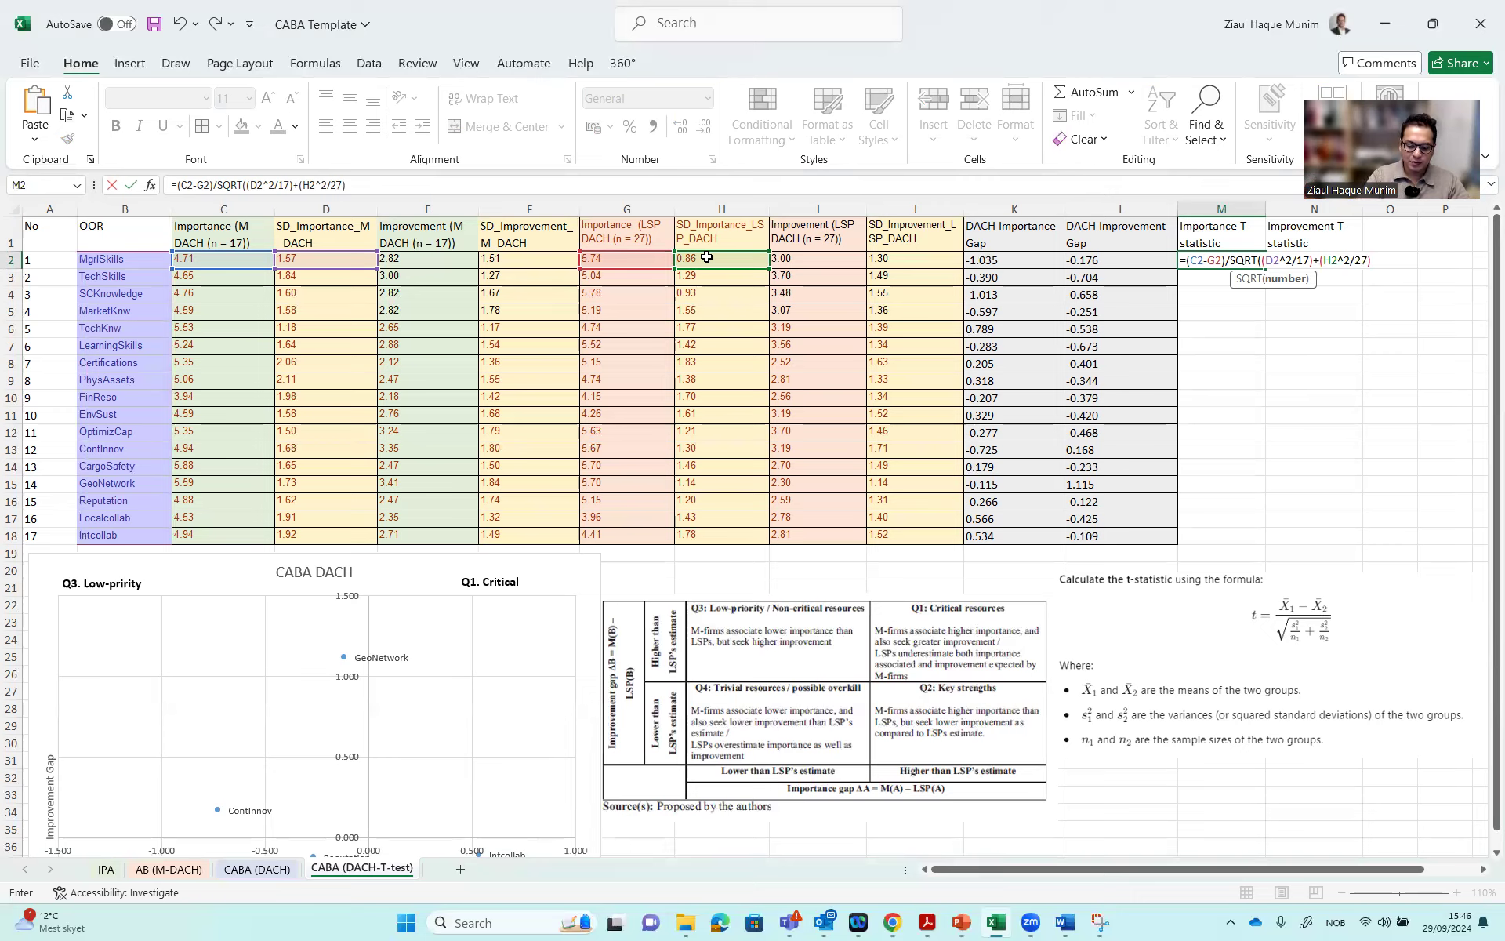
text())
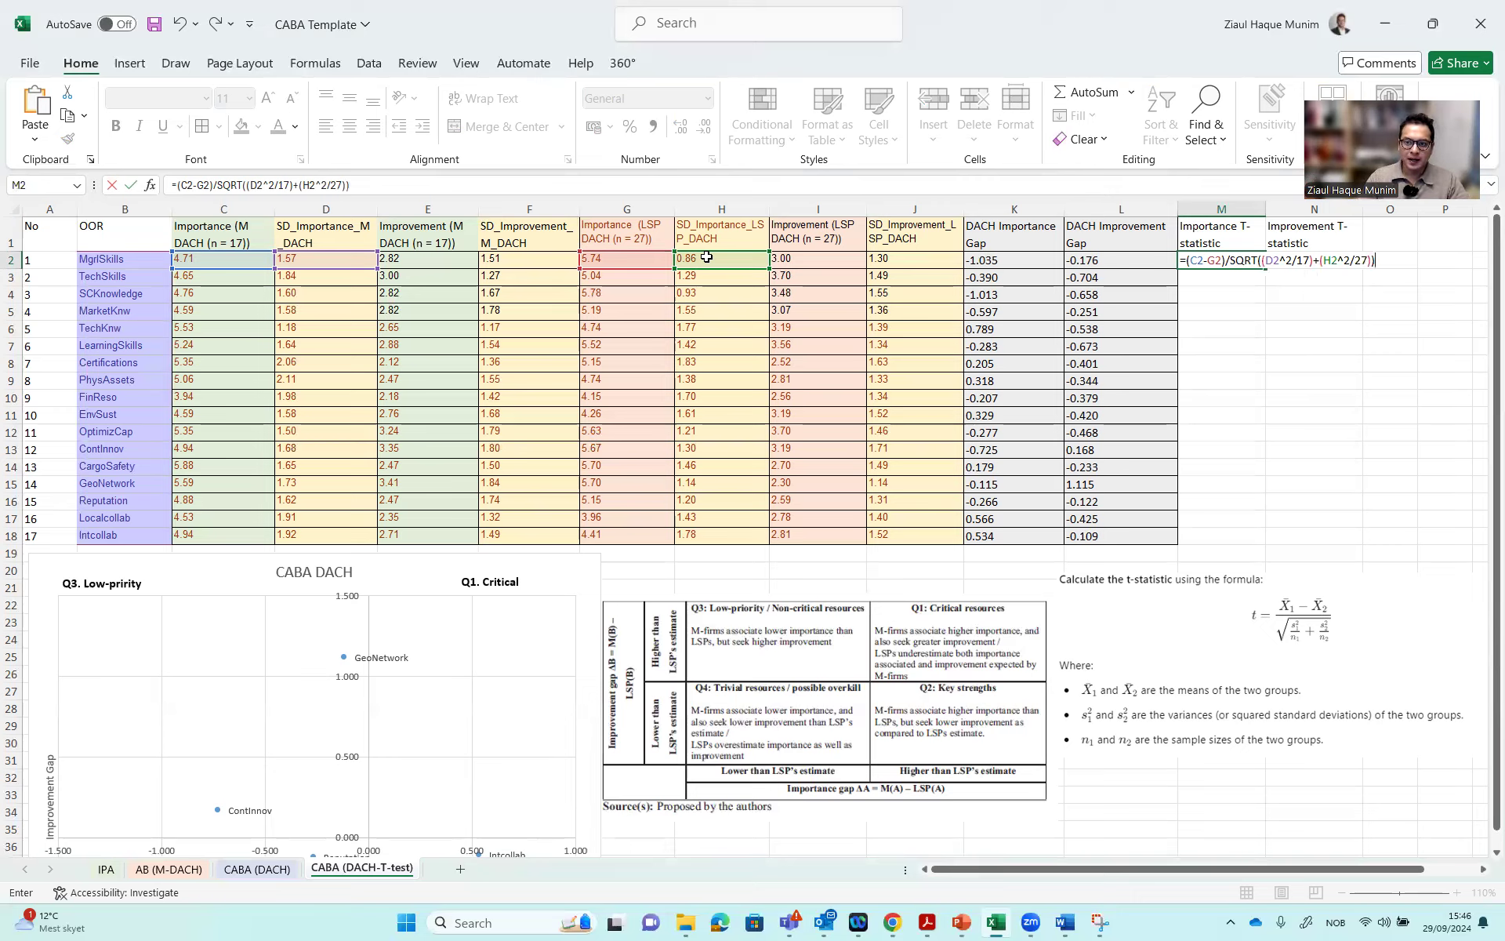
key(Return)
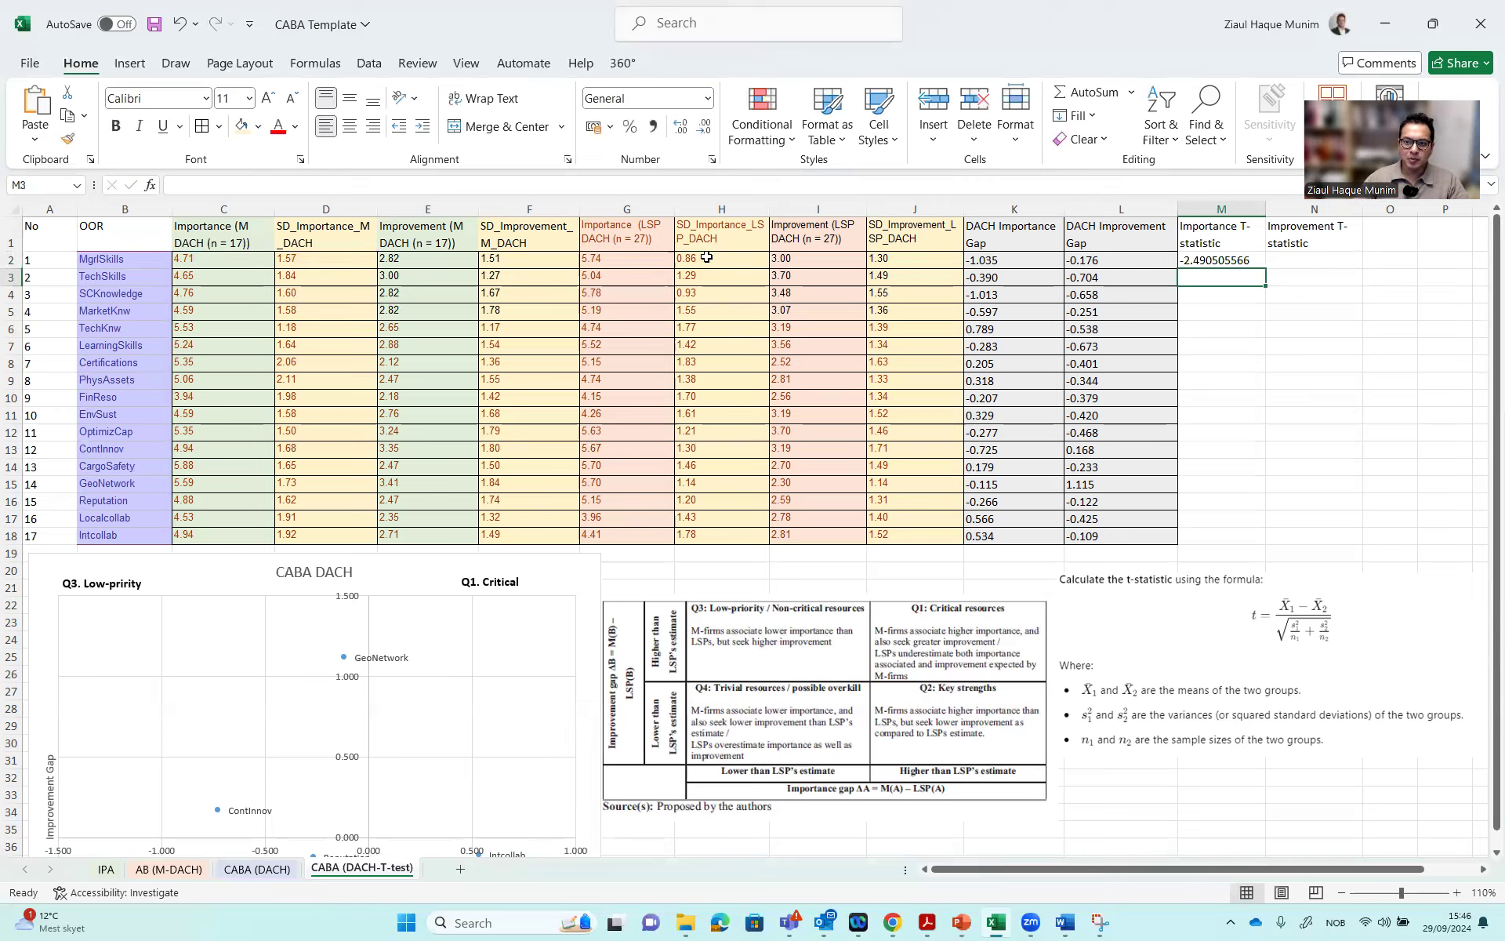
Fill the importance t-statistic formula from M2 down to M18 and check the references in M18
double_click(1232, 261)
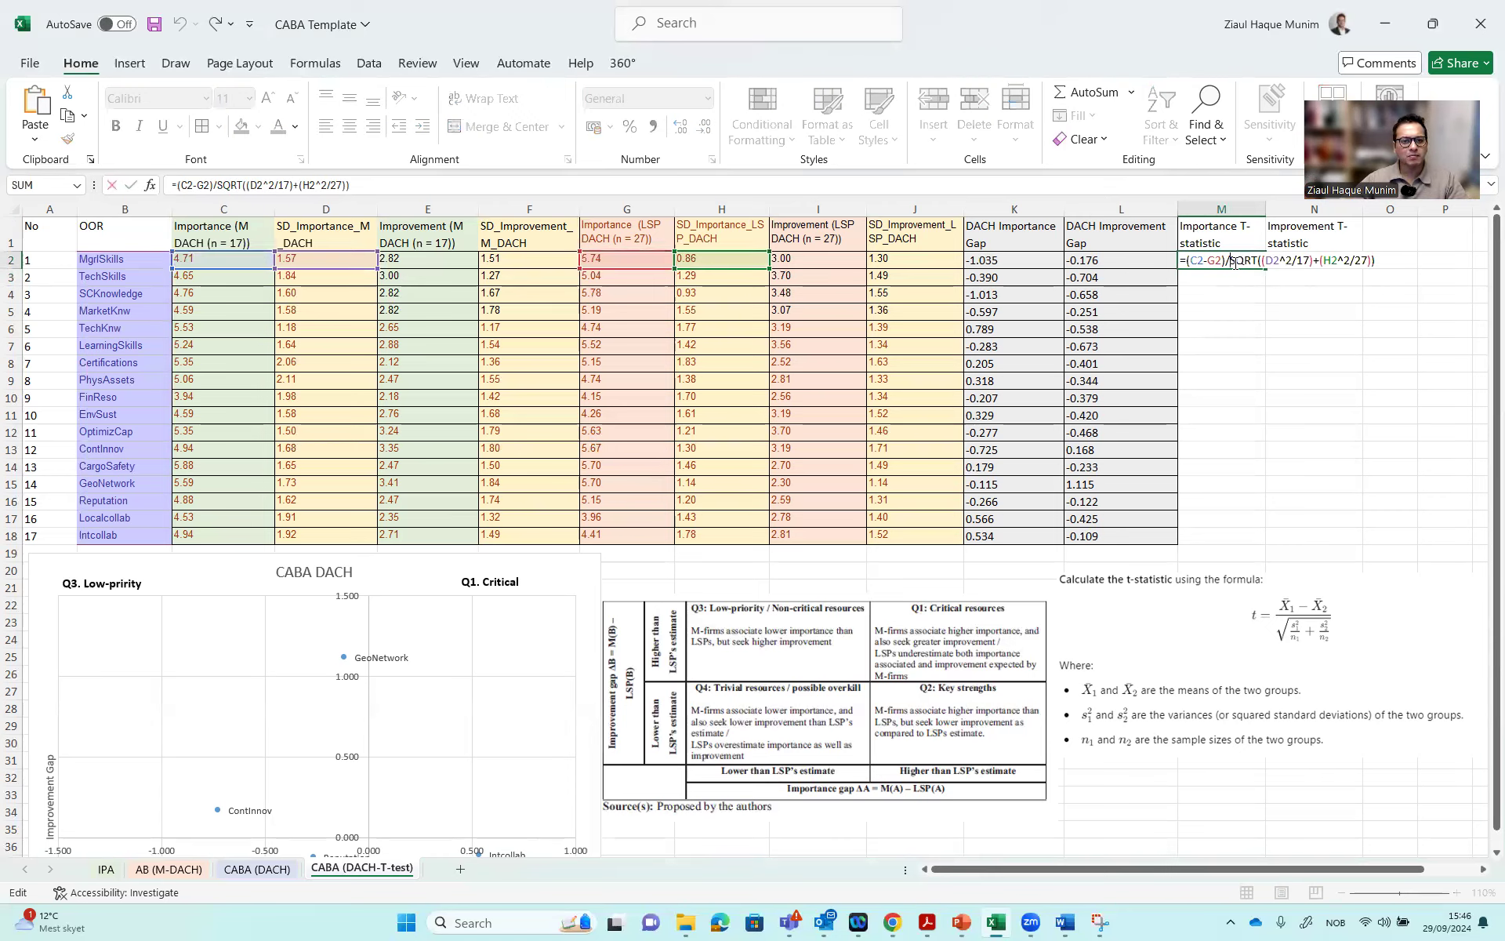
key(Escape)
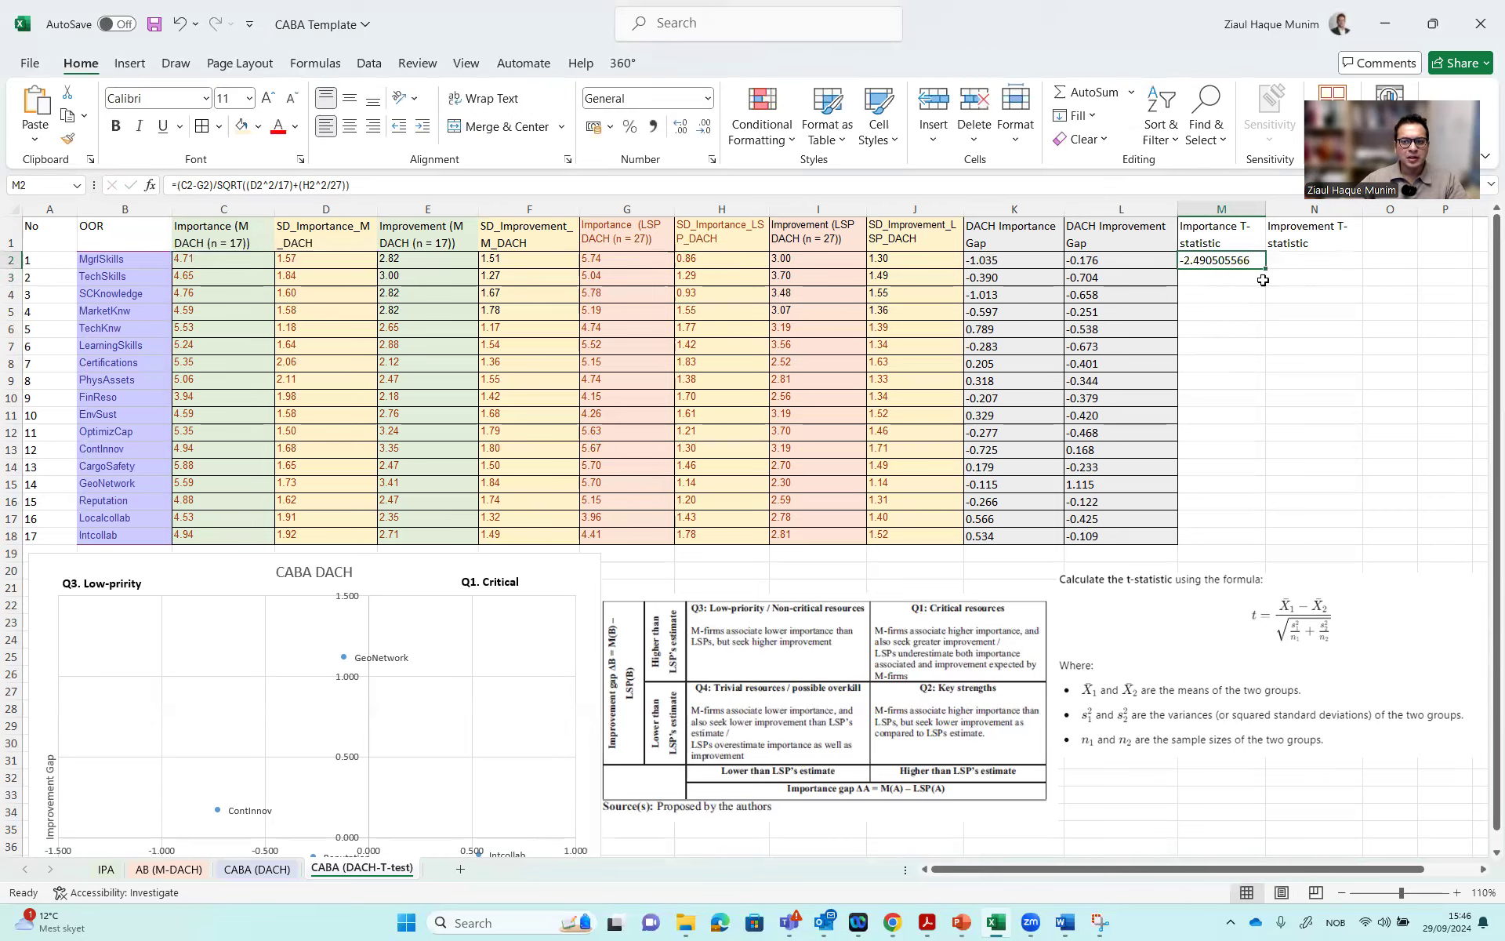
drag(1268, 270, 1225, 535)
double_click(1227, 536)
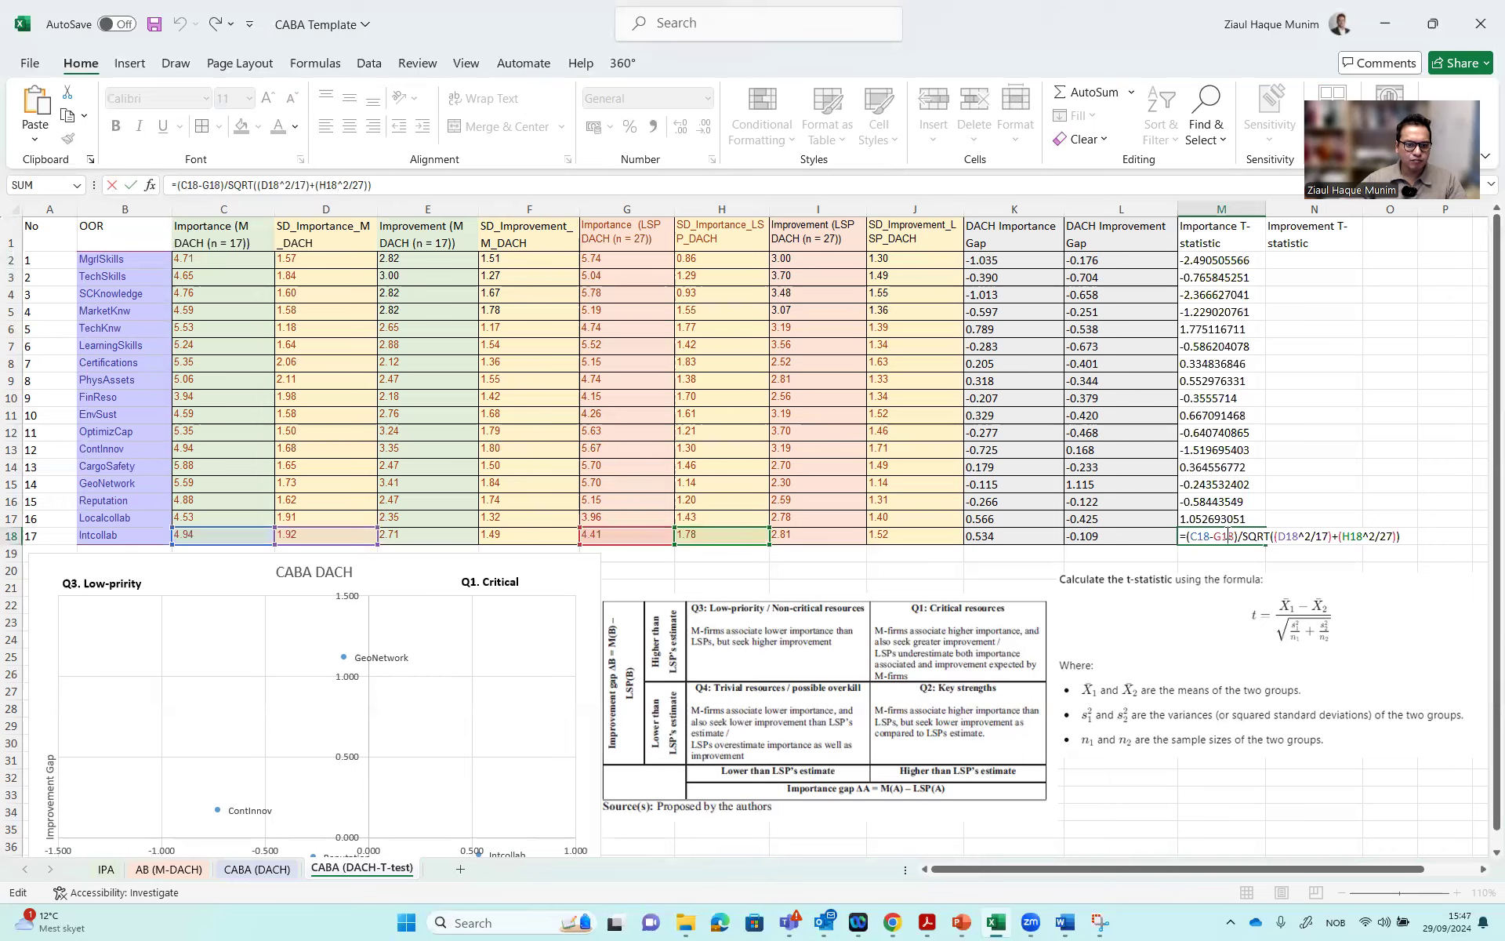
key(Escape)
Format the importance t-statistics in M2:M18 to show three decimal places
drag(1223, 267, 1237, 530)
click(681, 127)
click(706, 128)
click(706, 128)
click(706, 127)
click(705, 127)
click(705, 128)
click(706, 127)
click(706, 127)
click(1328, 318)
Start the formula in N2 with the parenthesised difference of the two improvement means, =(E2-I2)
click(1313, 256)
double_click(1317, 257)
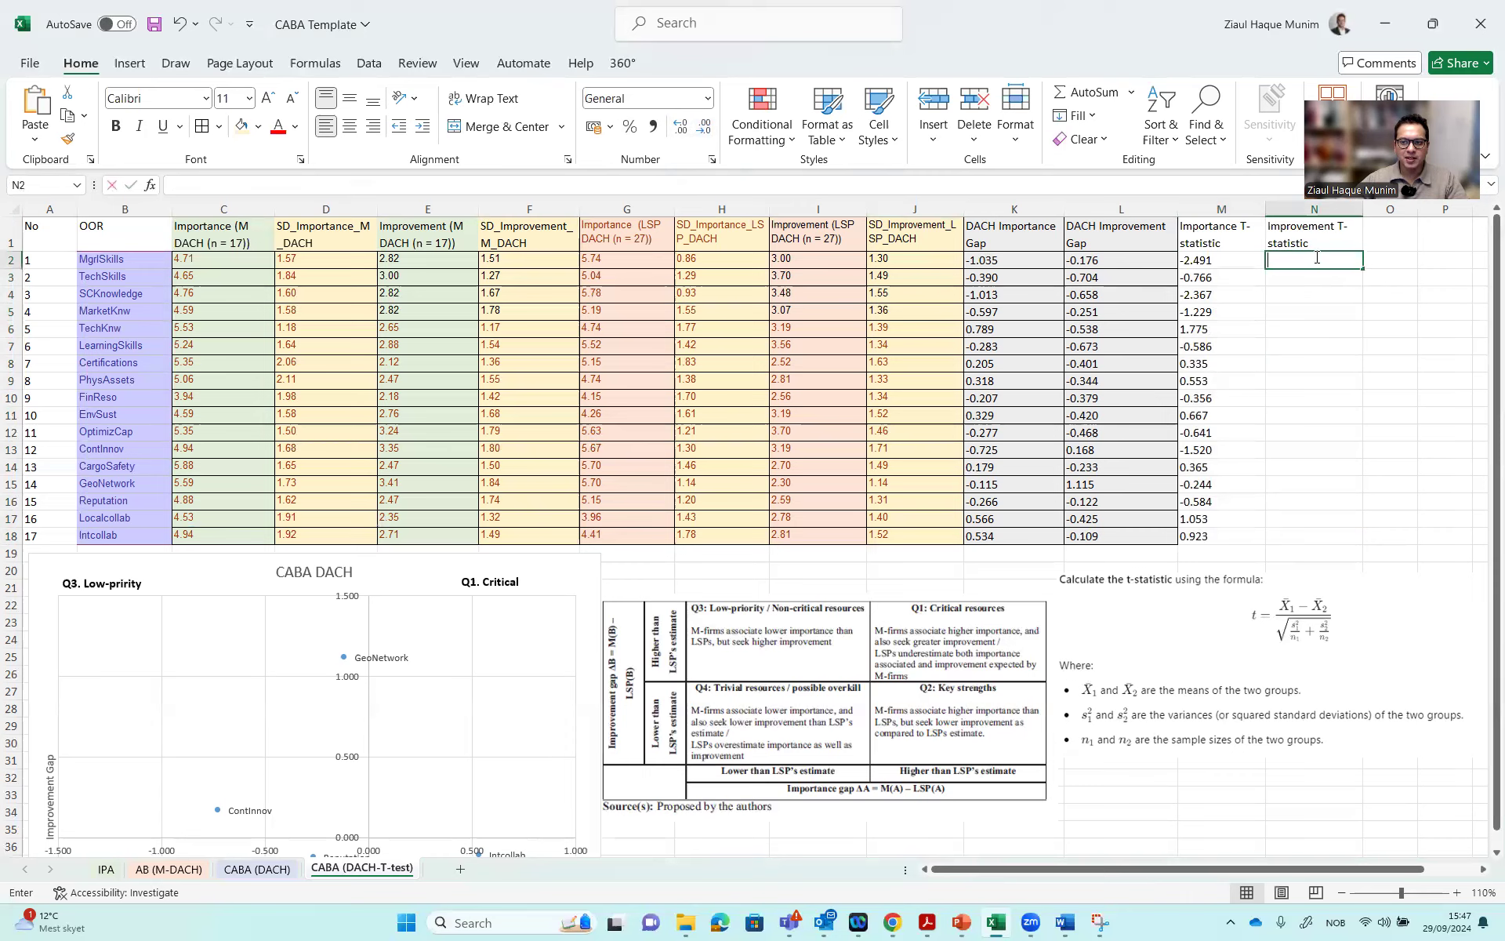
text(=)
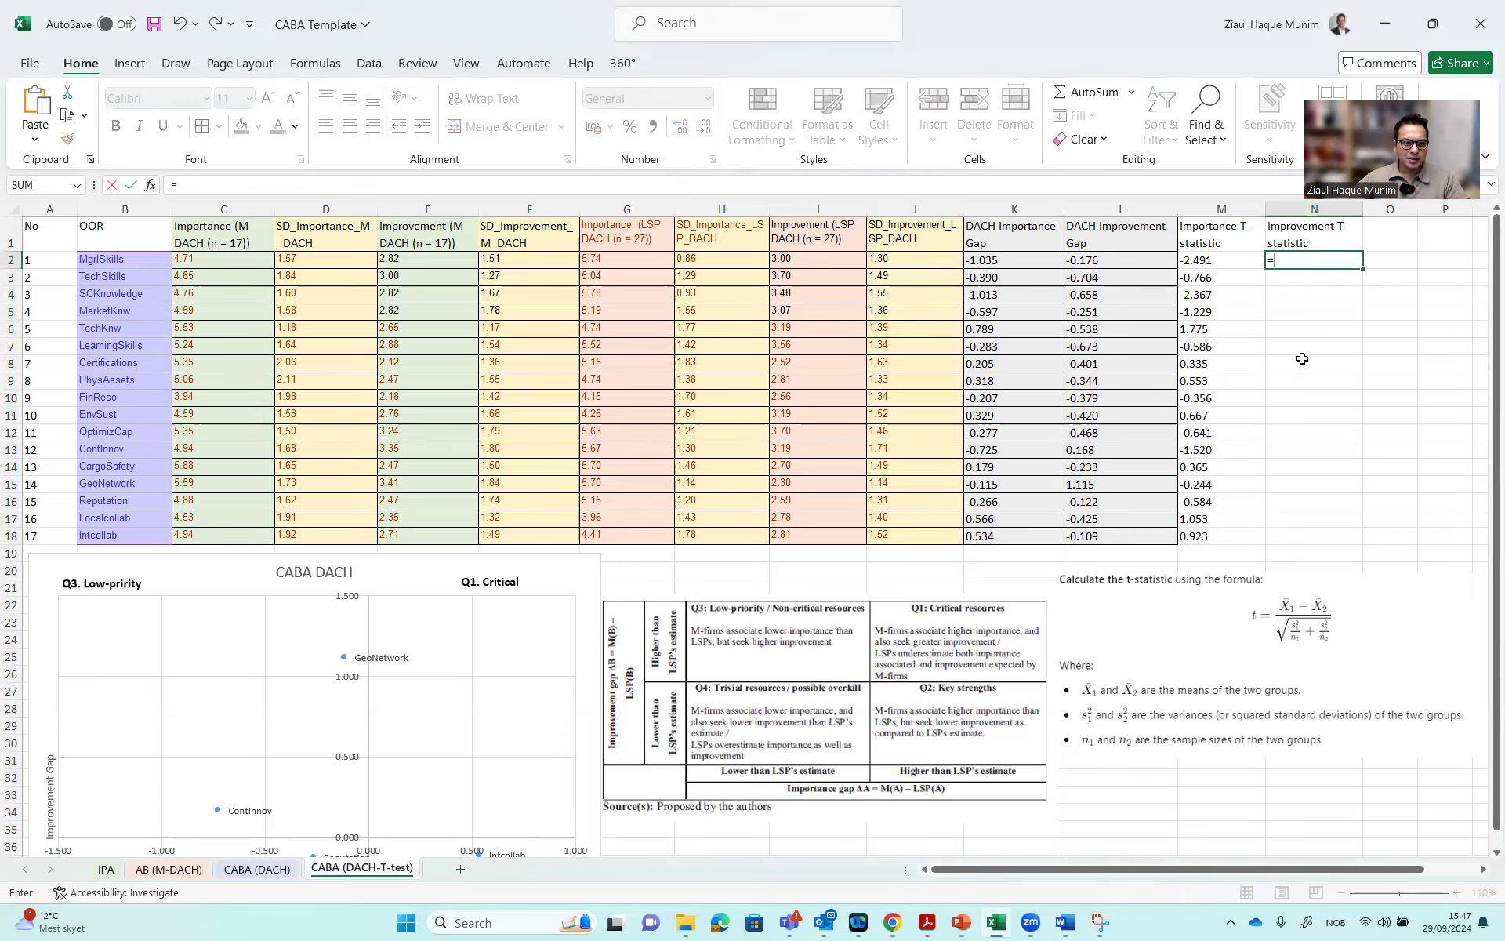
text(()
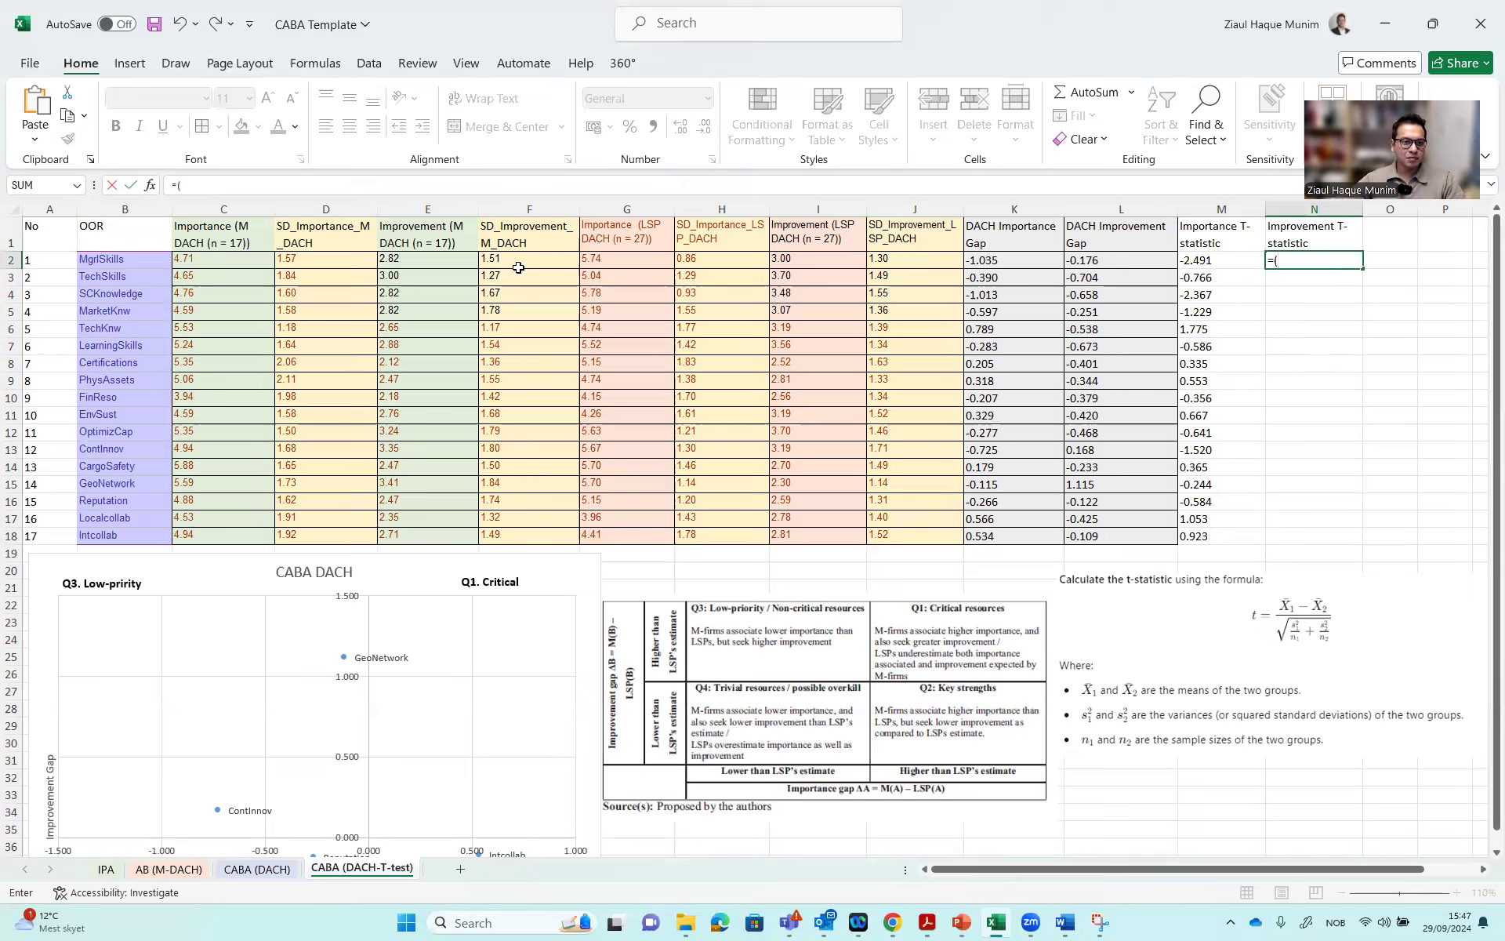
click(429, 259)
text(-)
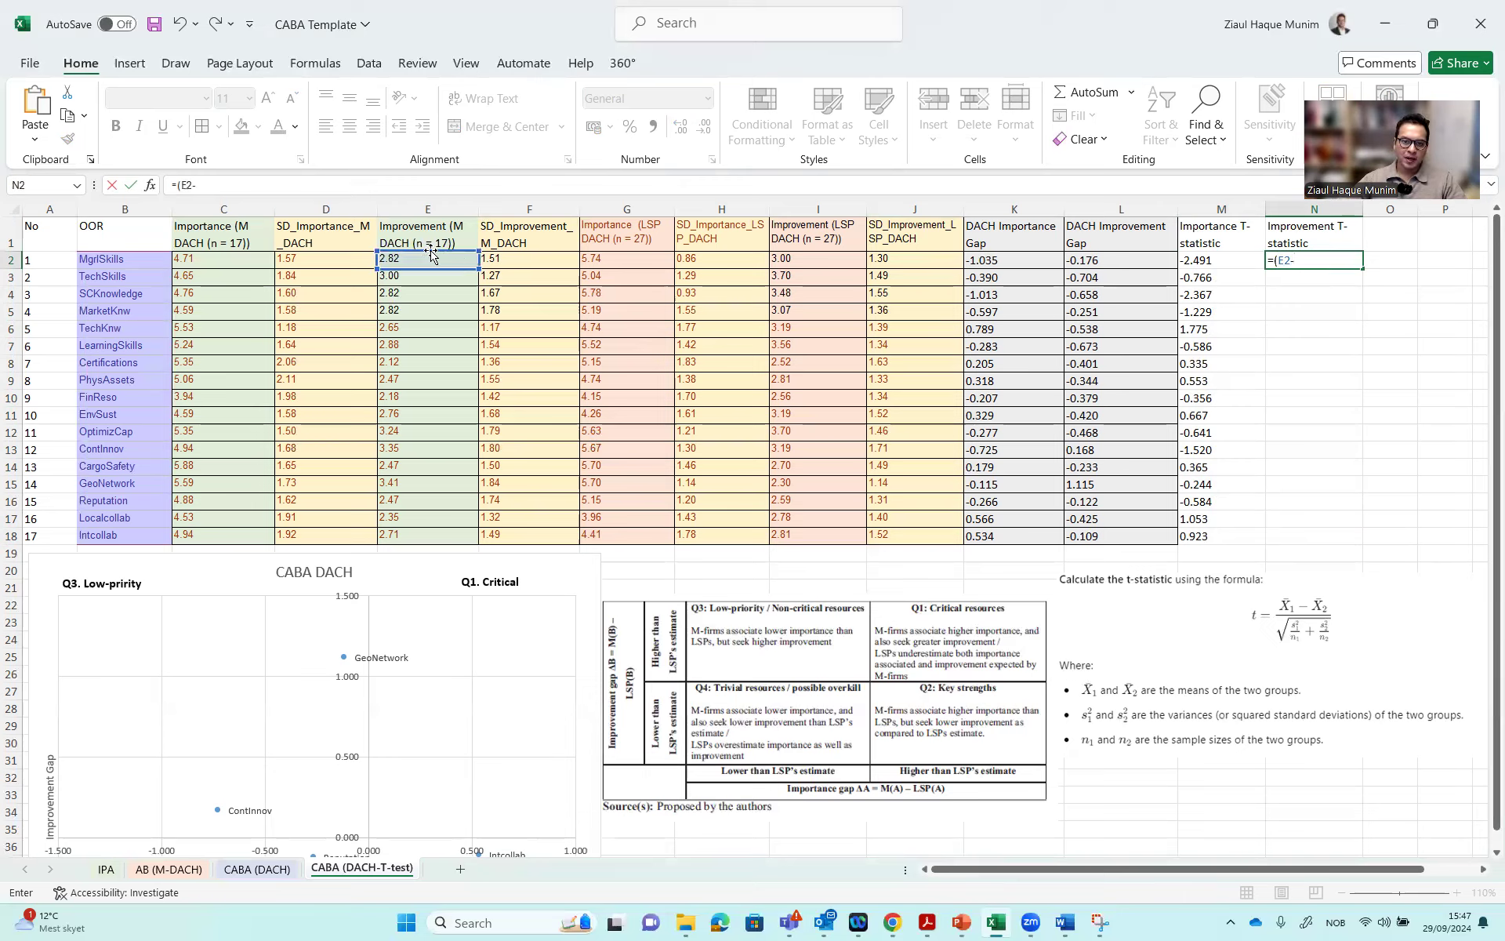
click(821, 258)
text())
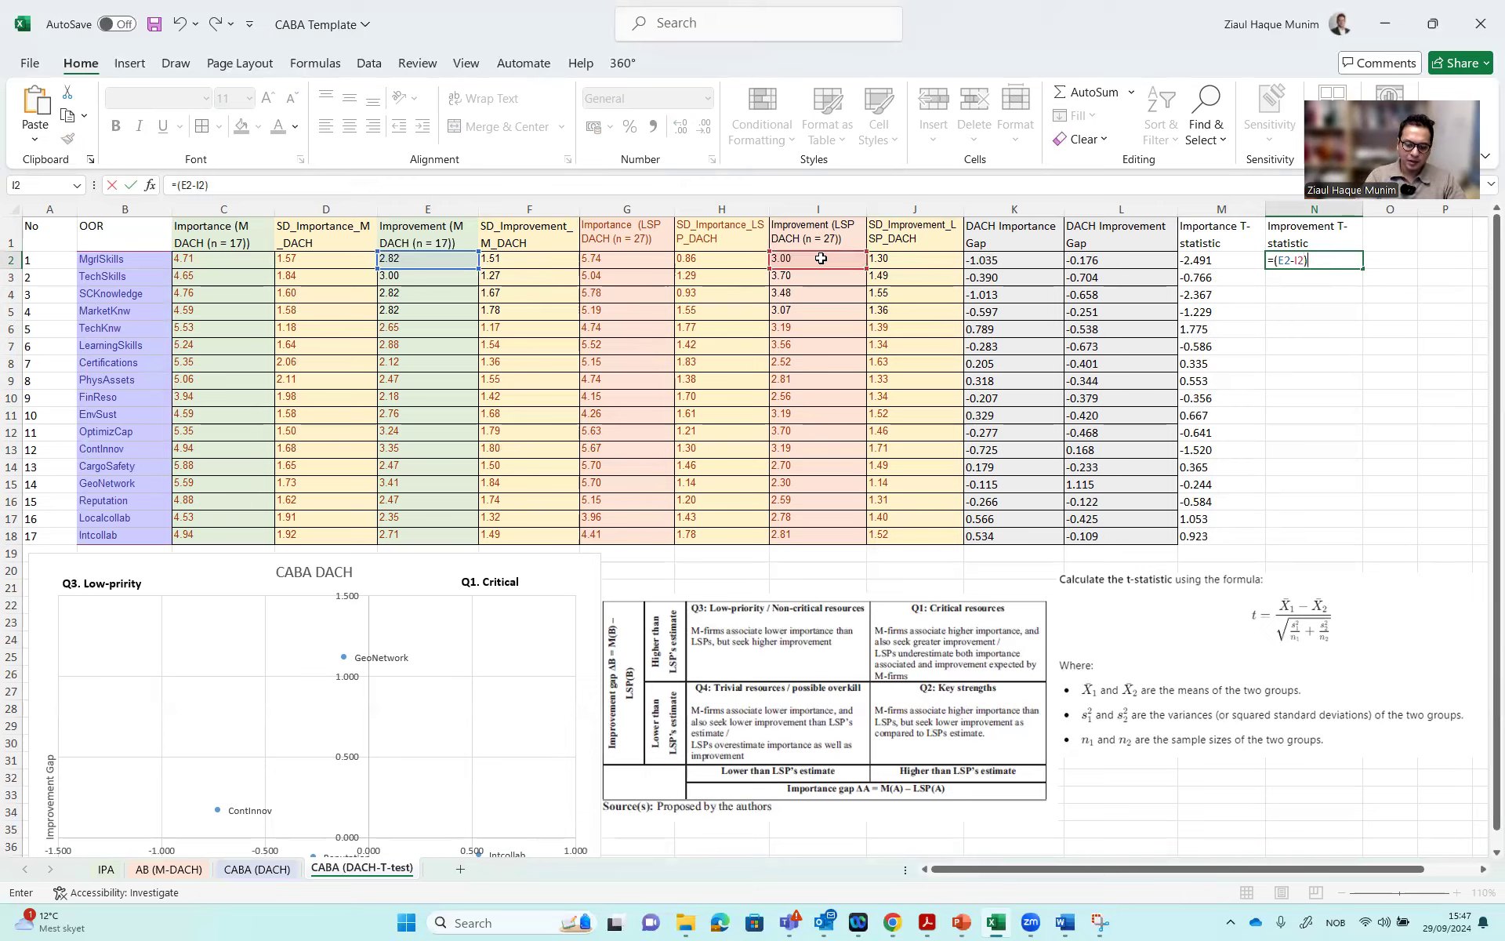
Divide the mean difference in N2 by a SQRT function whose first term is (F2^2/17)
text(/)
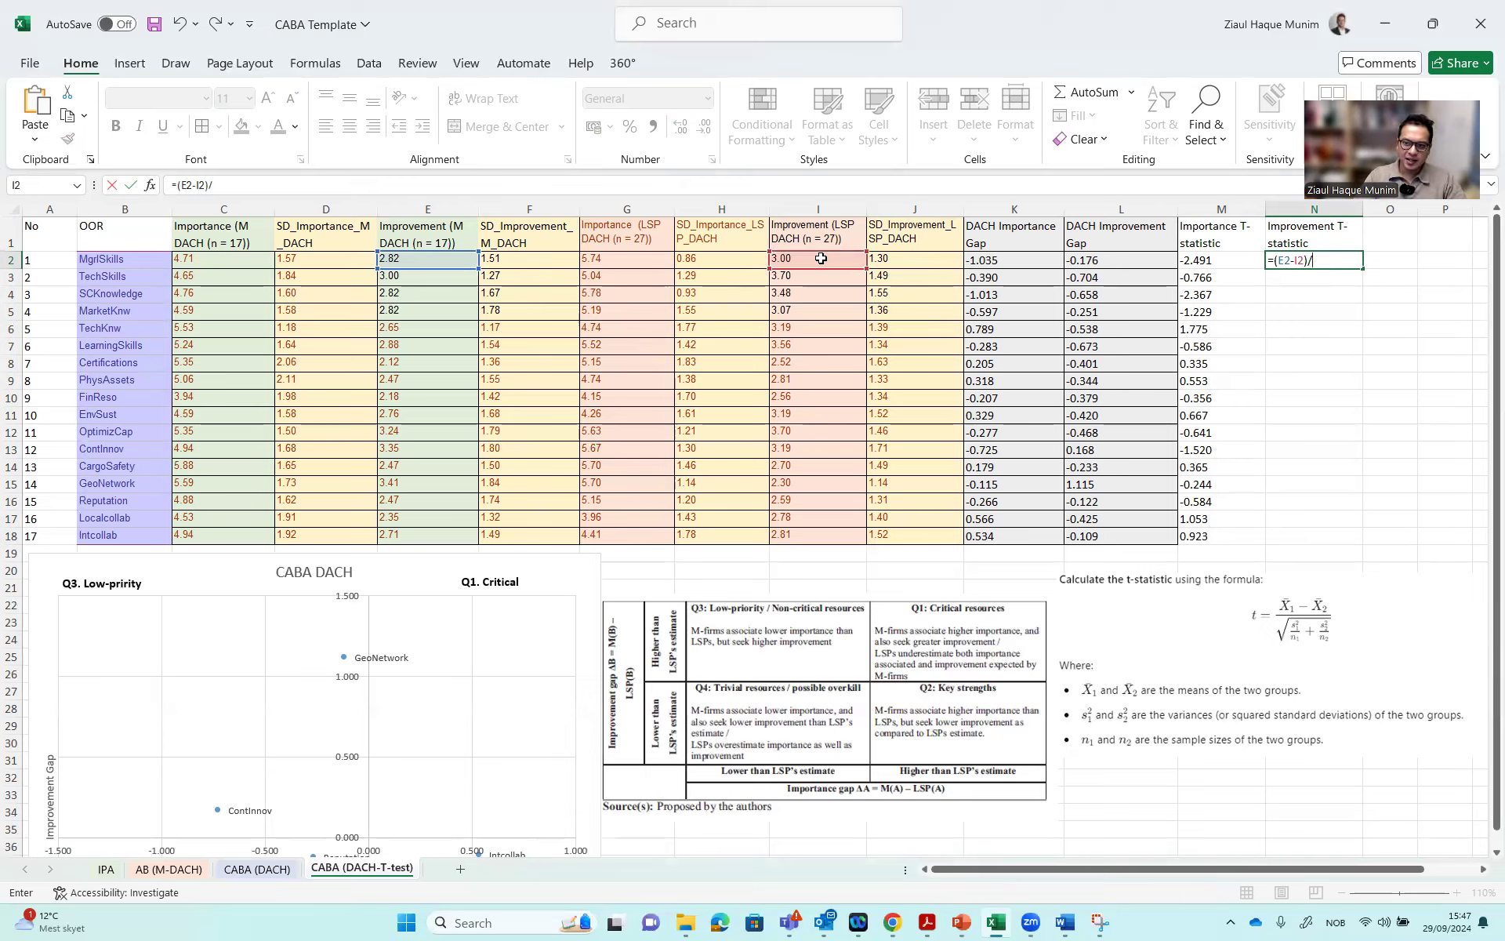
text(sqrt)
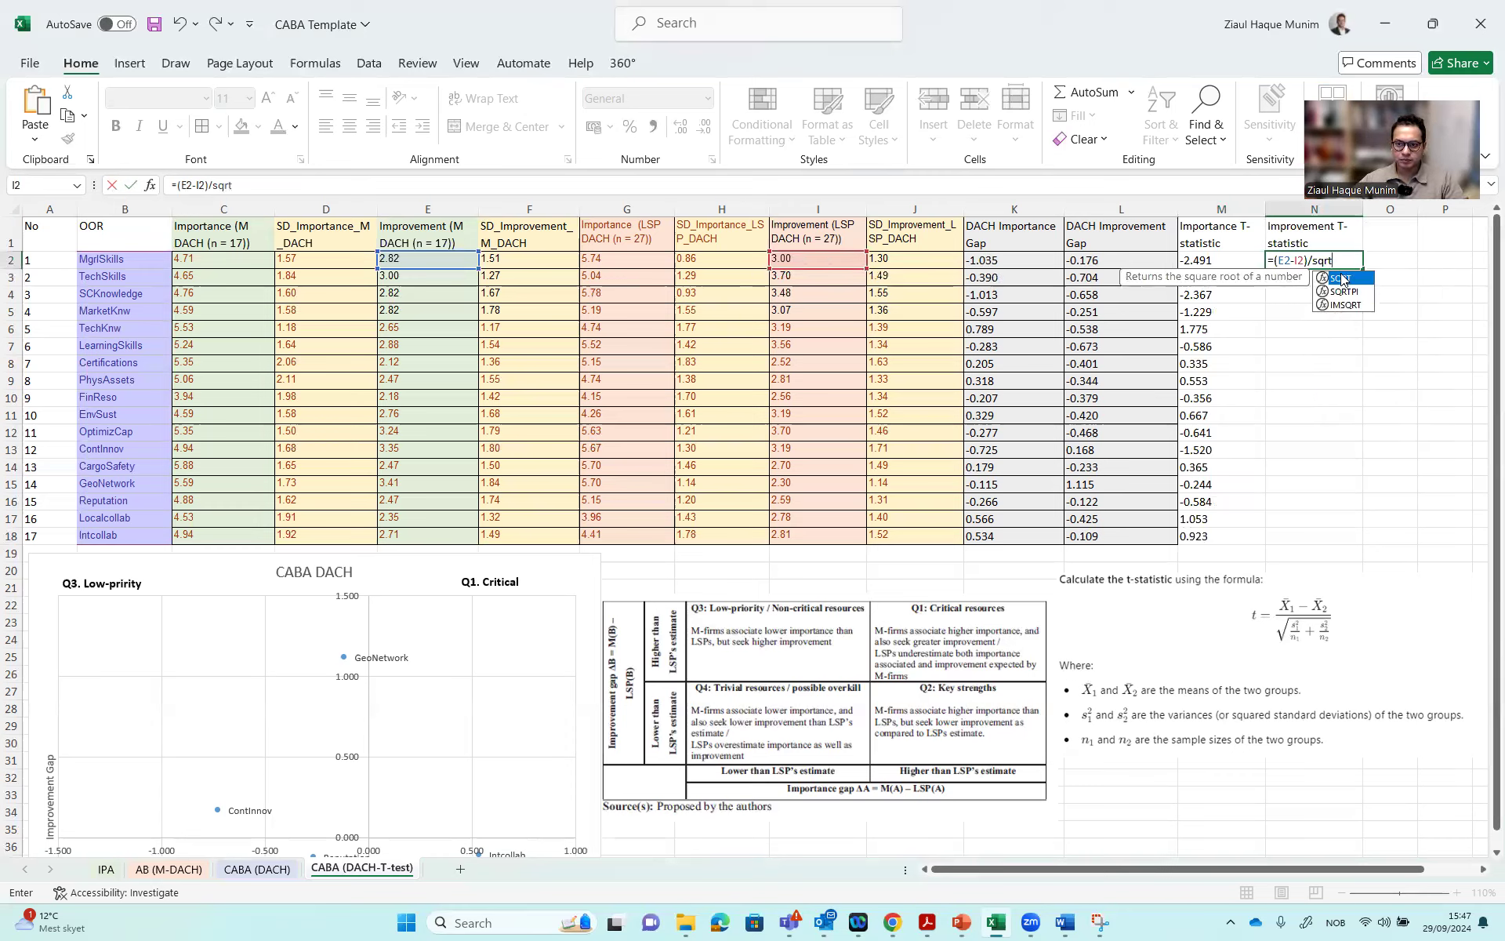
key(Tab)
text(()
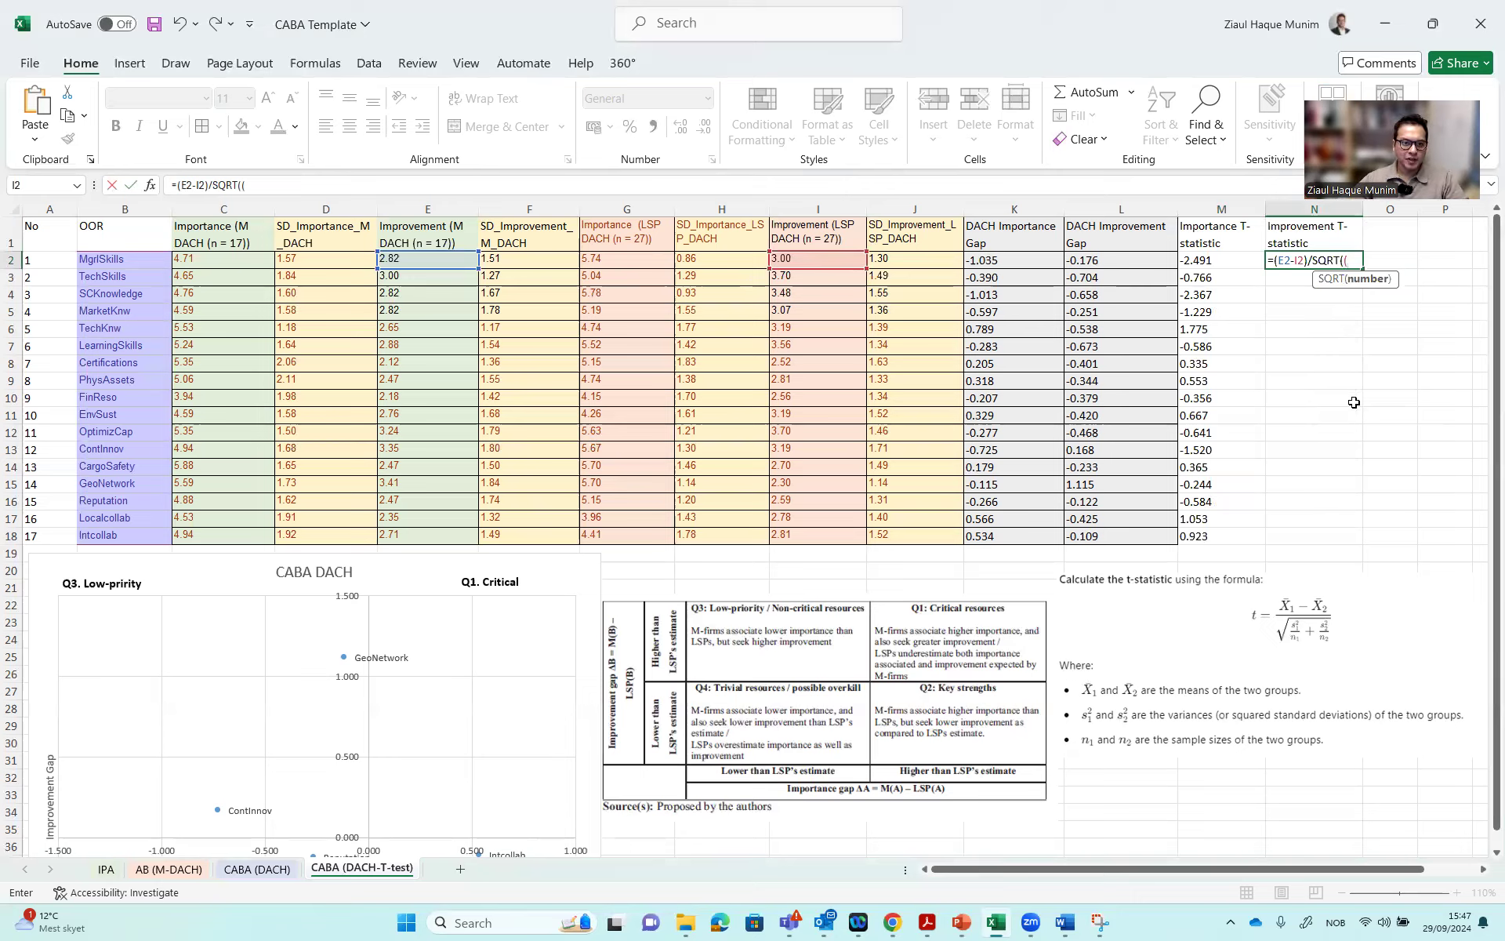
click(548, 257)
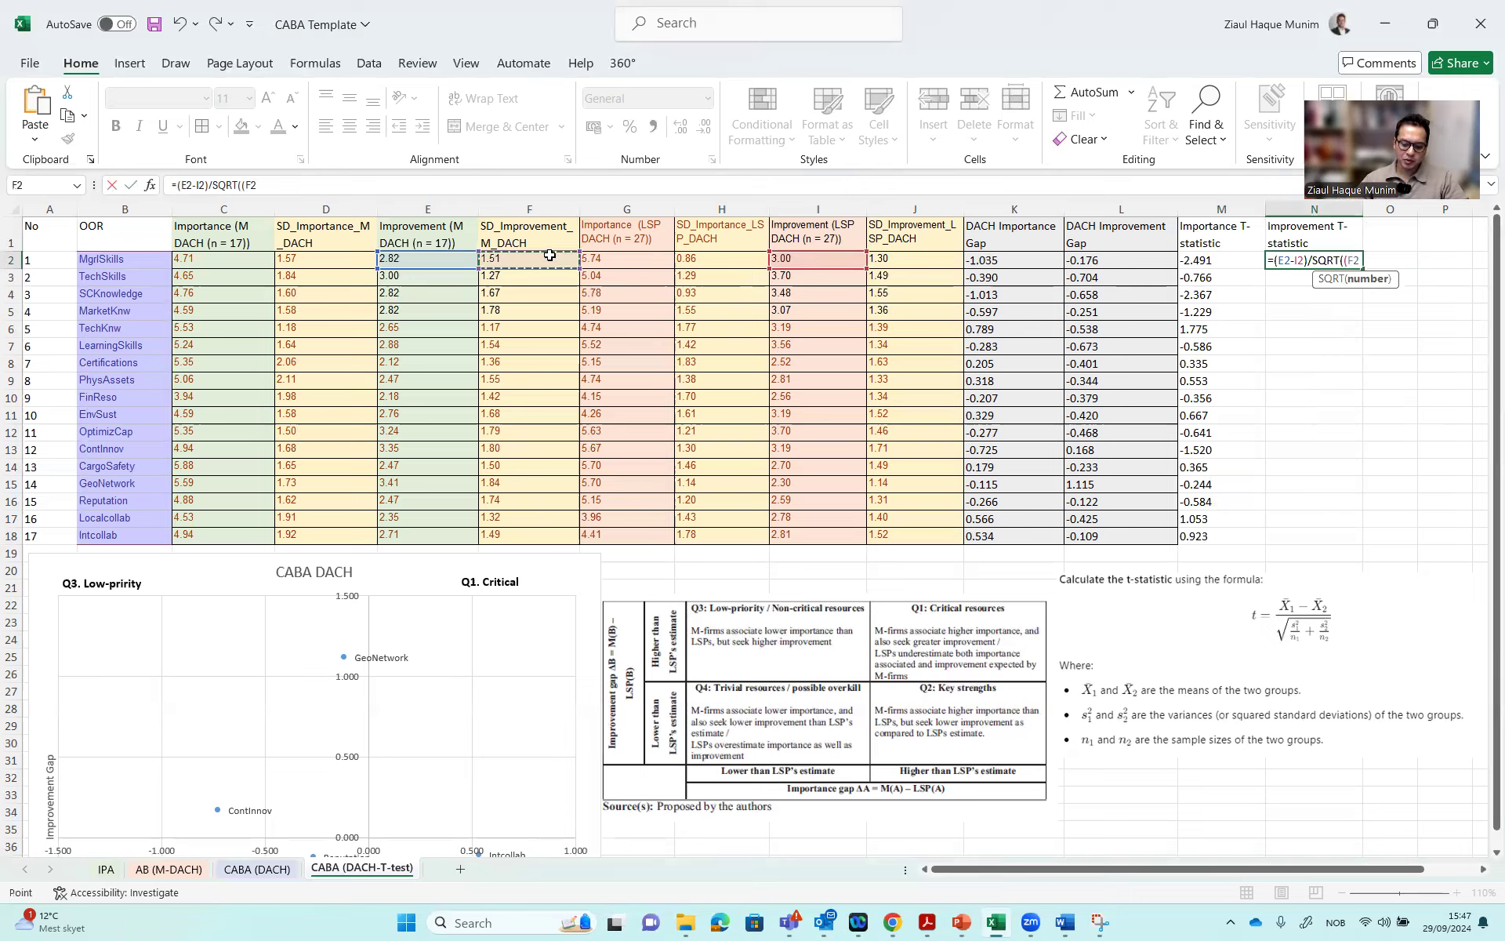
text(^2/17)
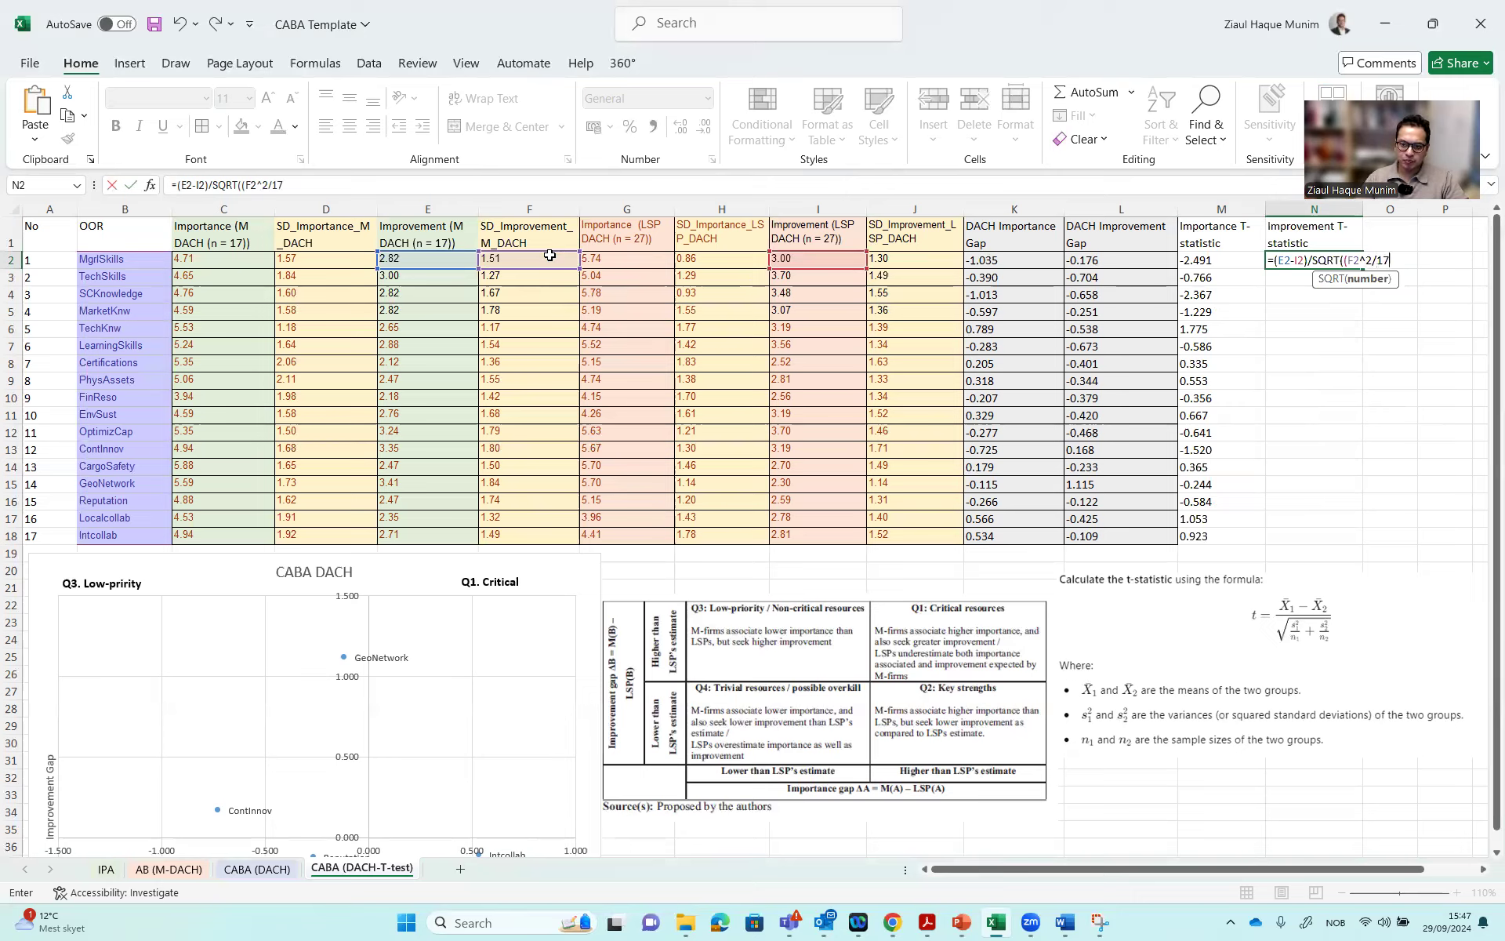
text())
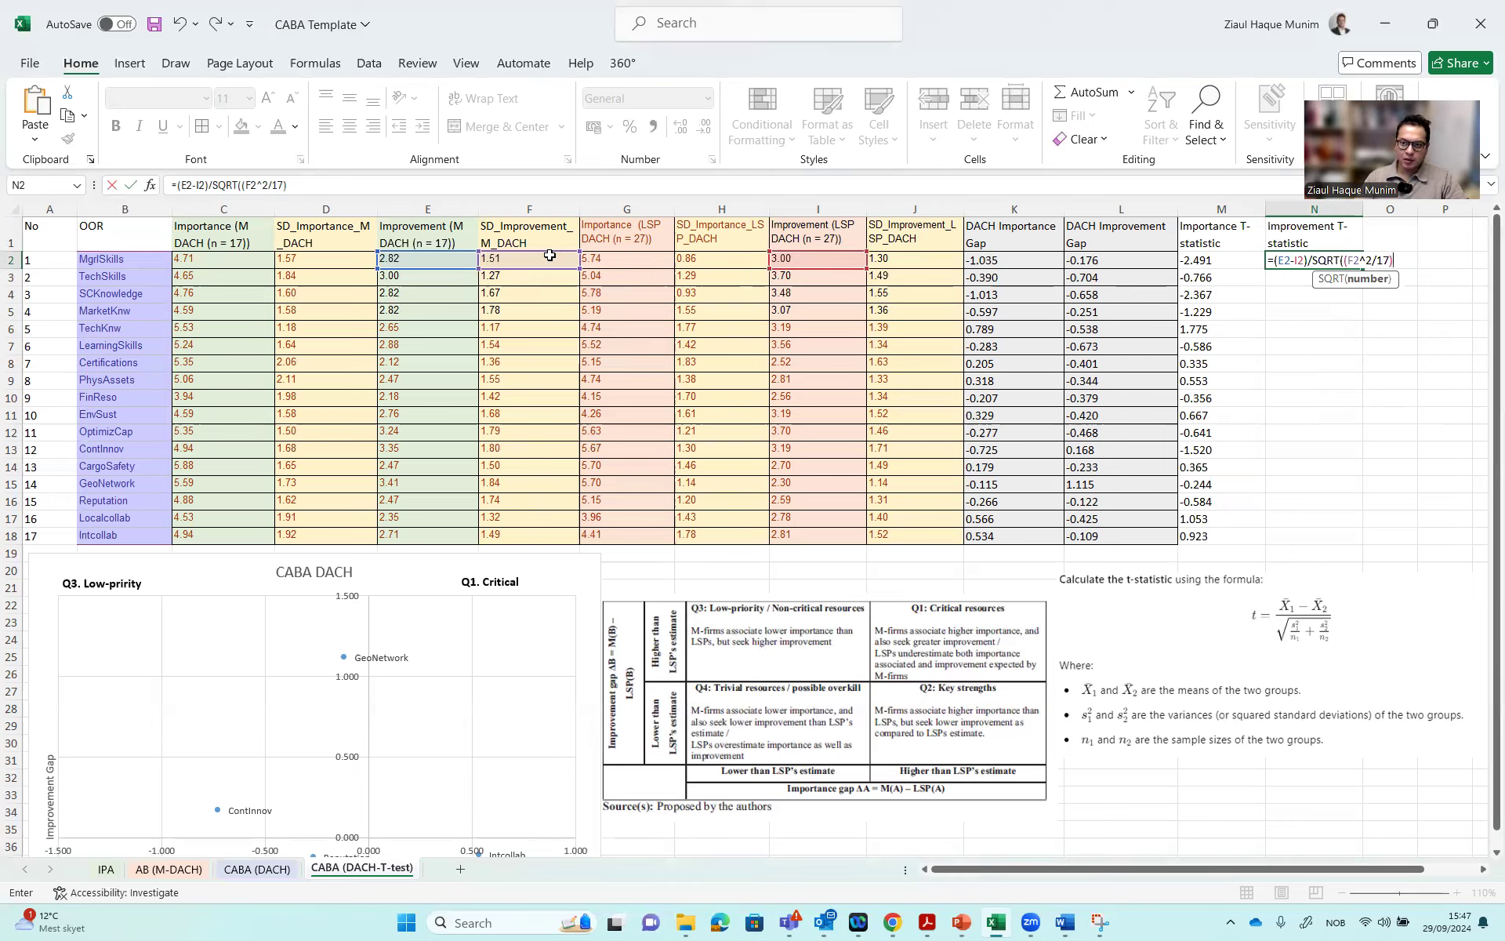
Complete the N2 formula by adding the second variance term (J2^2/27) inside SQRT and enter it
text(+()
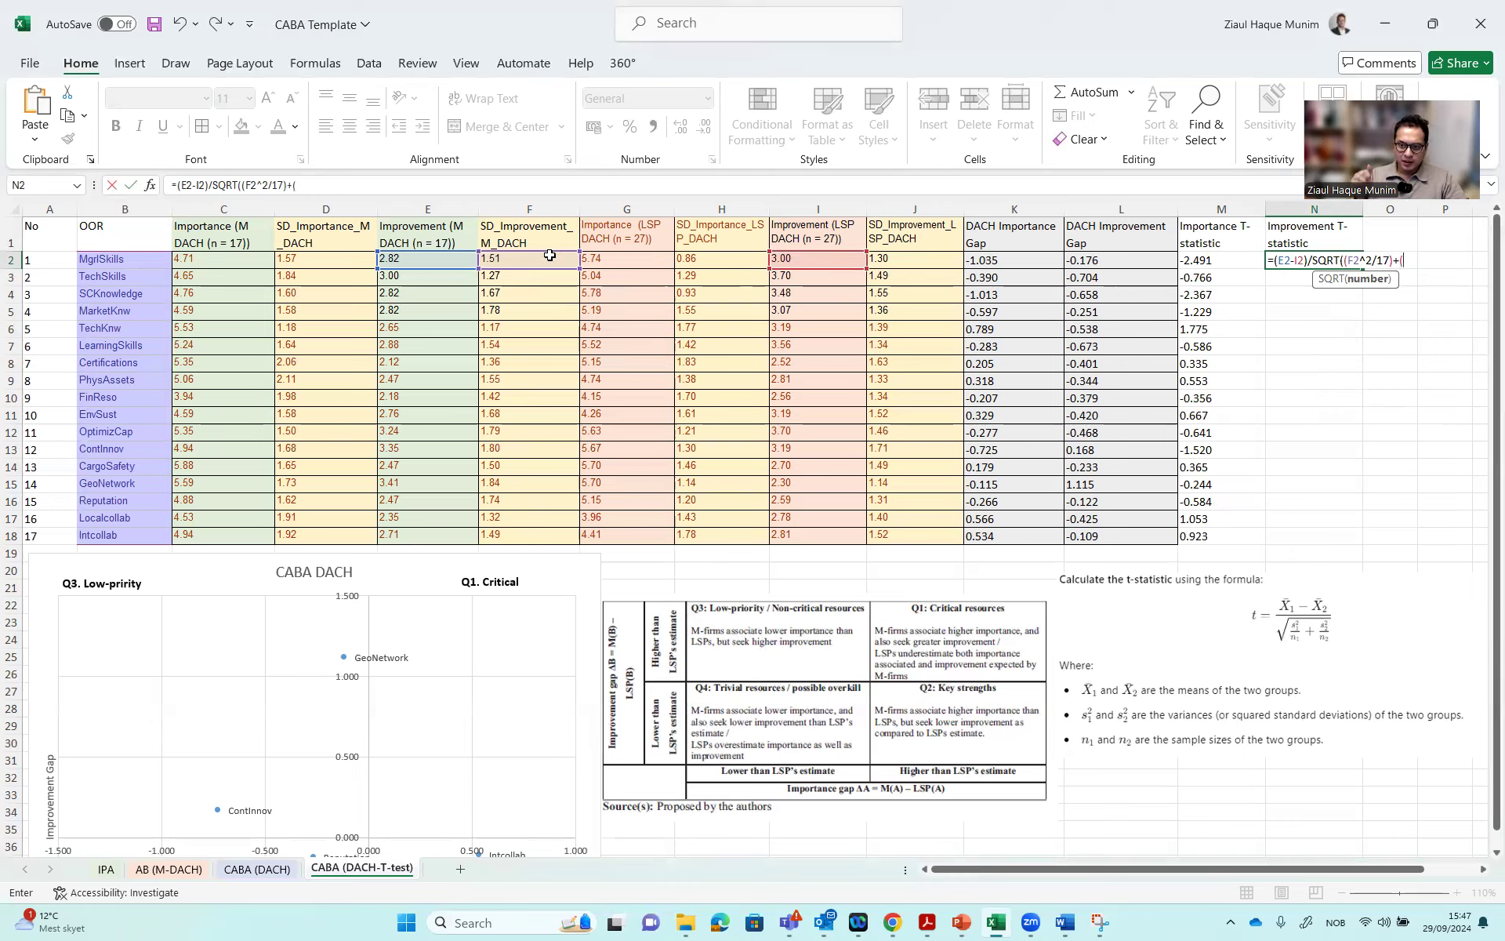
click(919, 258)
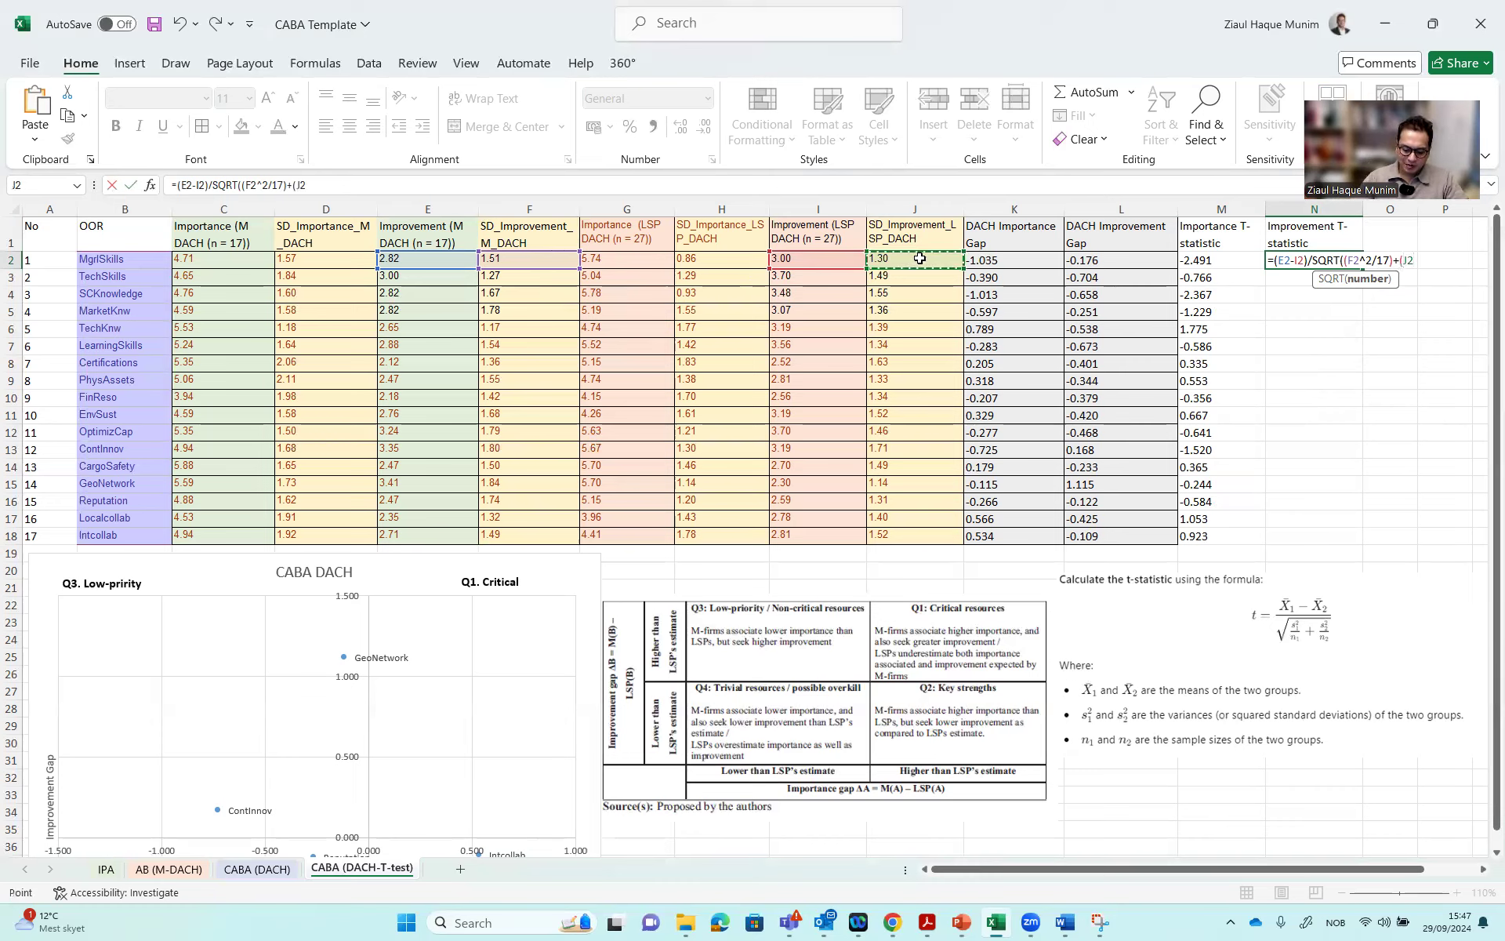
text(^2)
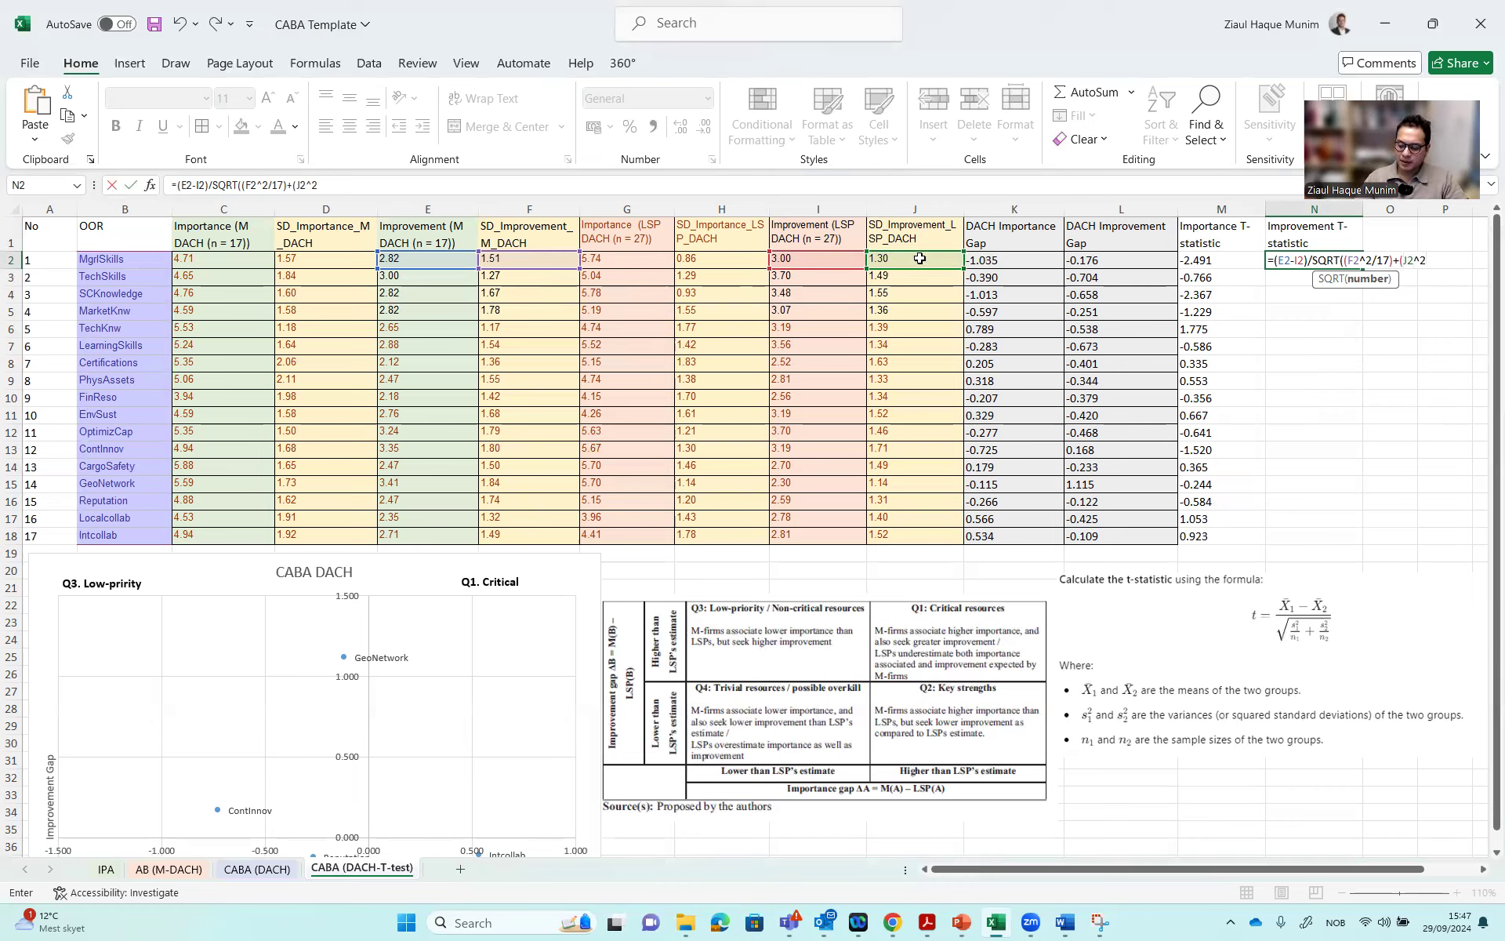
text(/27)))
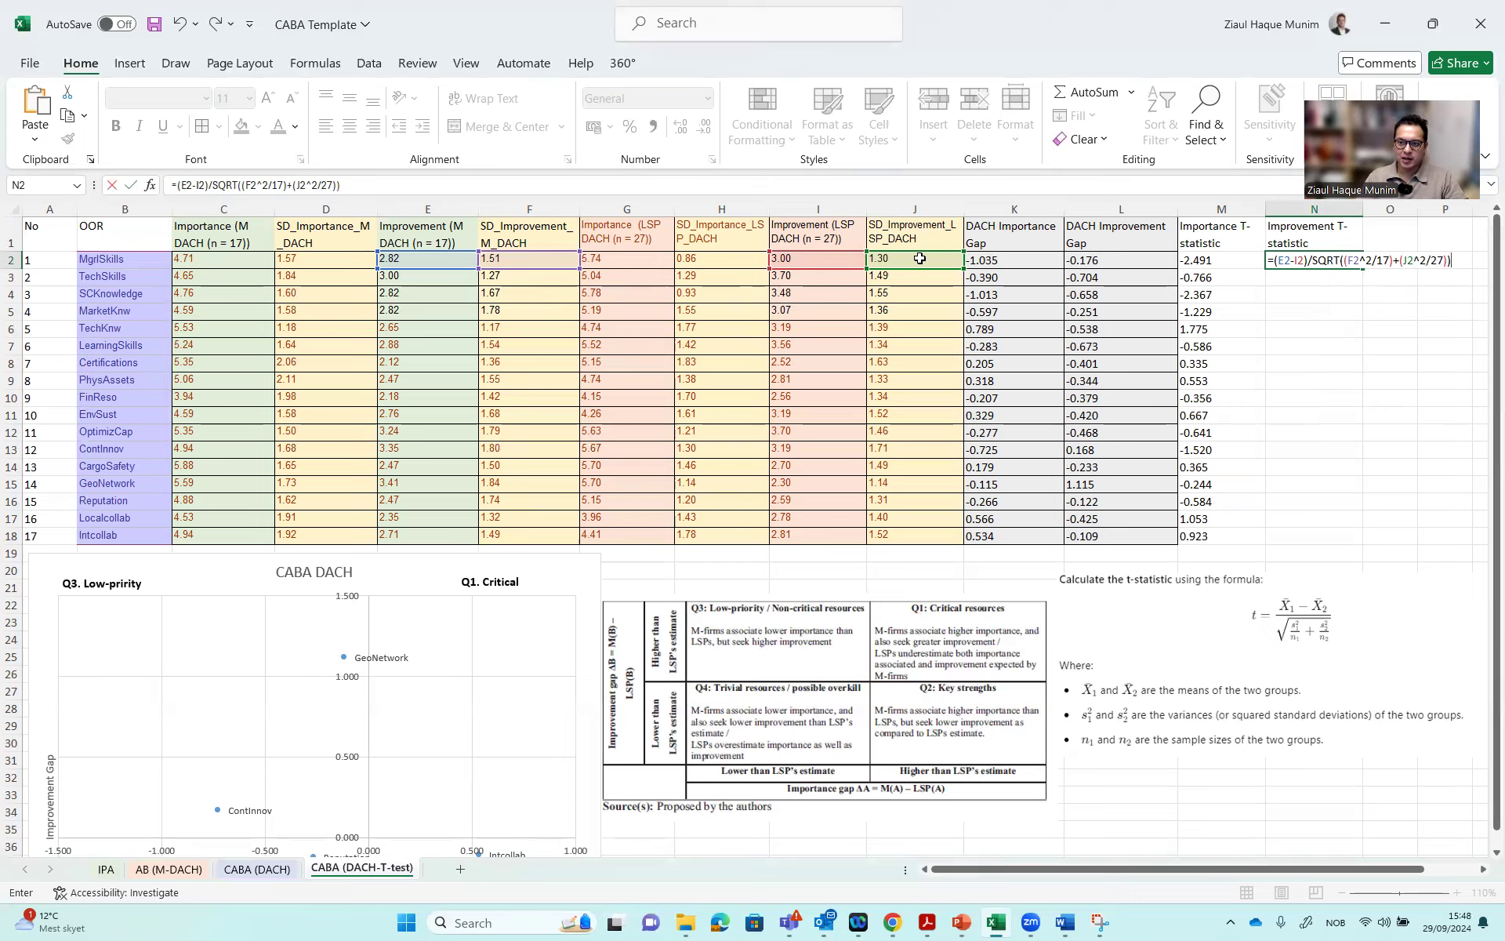
key(Return)
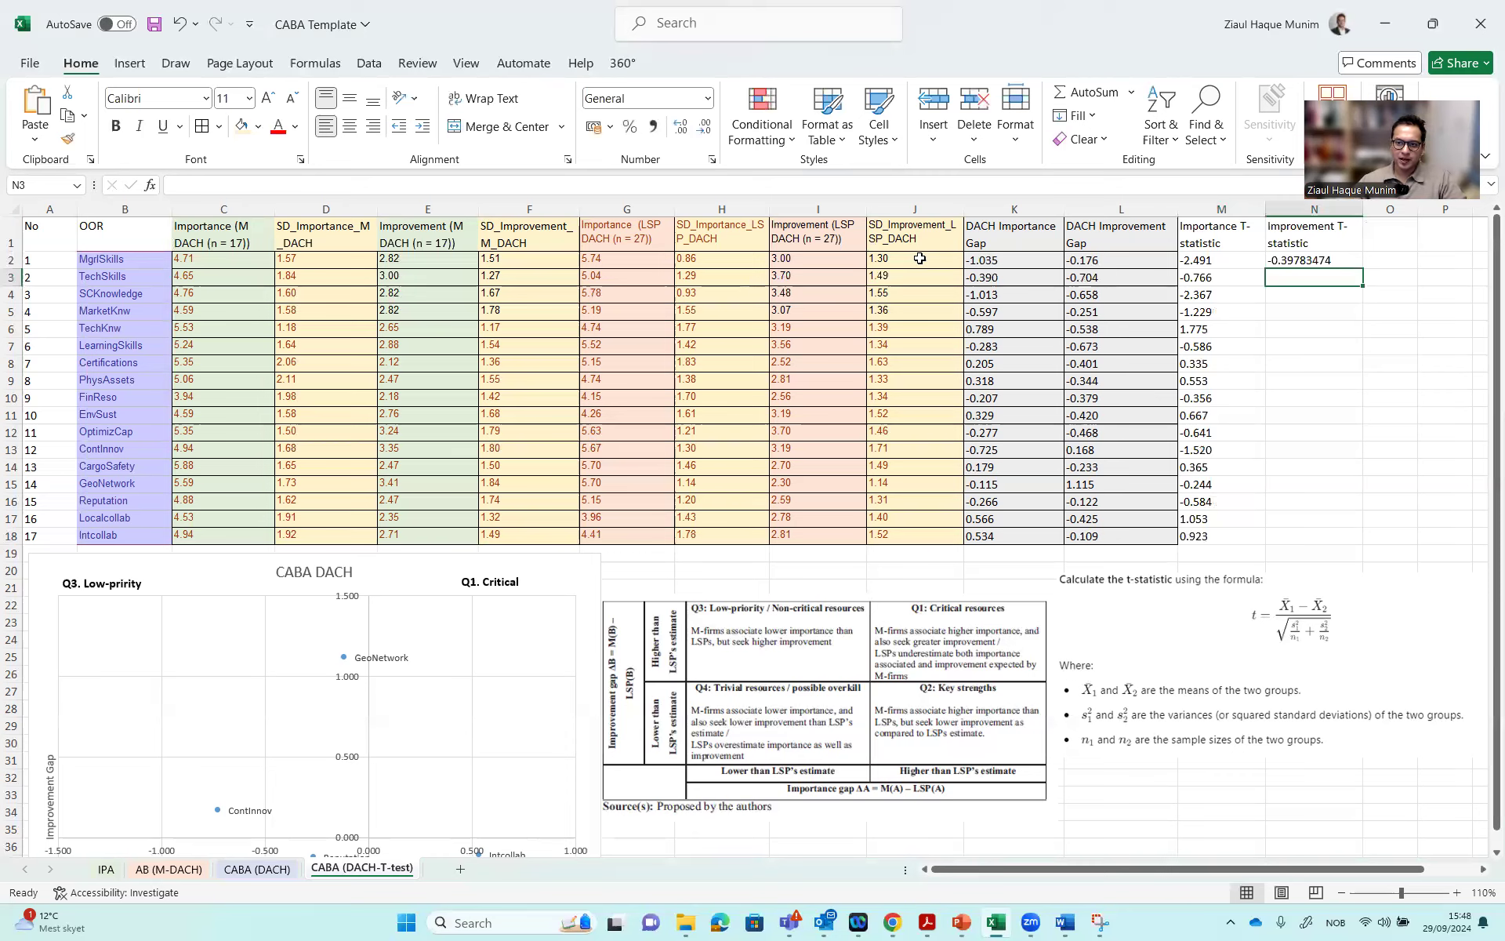
Fill the improvement t-statistic formula from N2 down to N18 and format the results to three decimal places
click(1346, 261)
drag(1360, 270, 1359, 540)
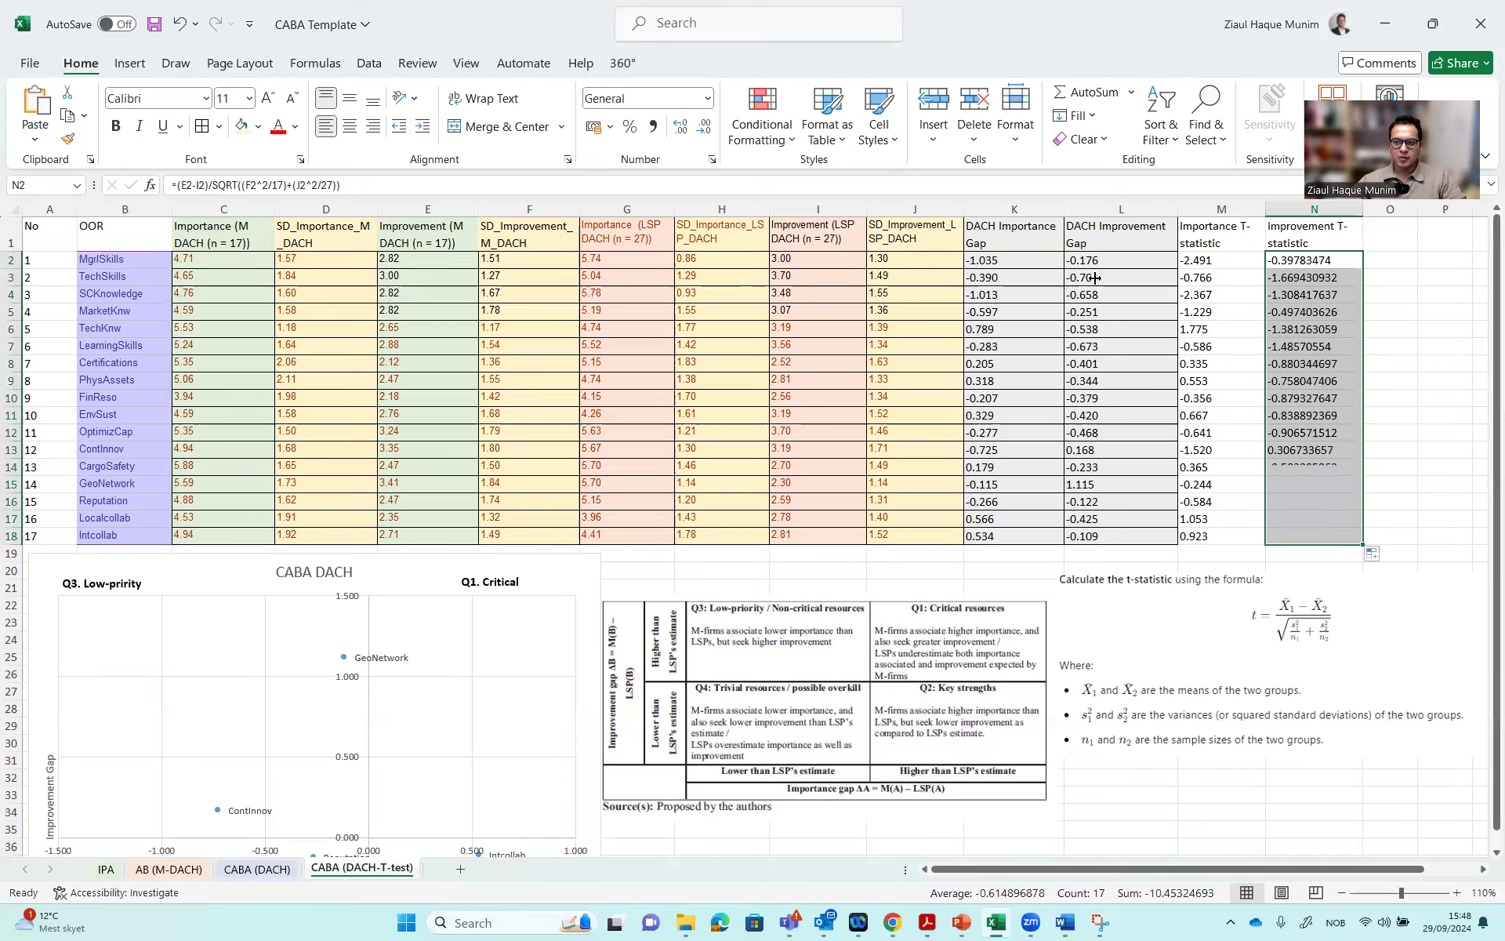
click(704, 127)
click(703, 127)
click(704, 127)
click(703, 127)
click(704, 127)
click(1416, 345)
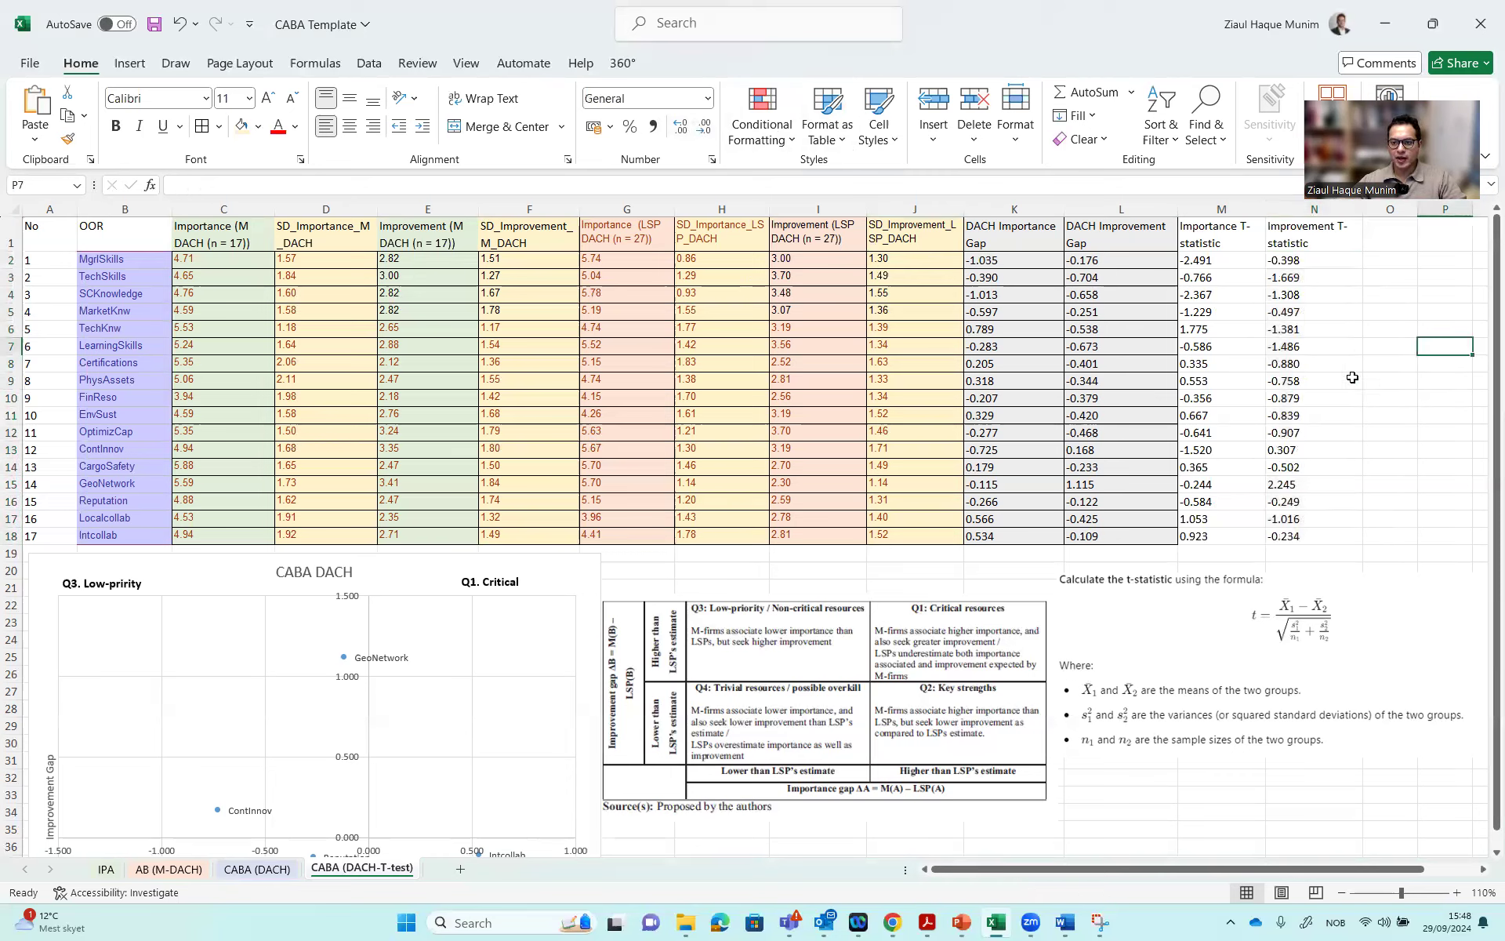
Review the formula in M2 and examine both t-statistic columns in M1:N18
double_click(1217, 261)
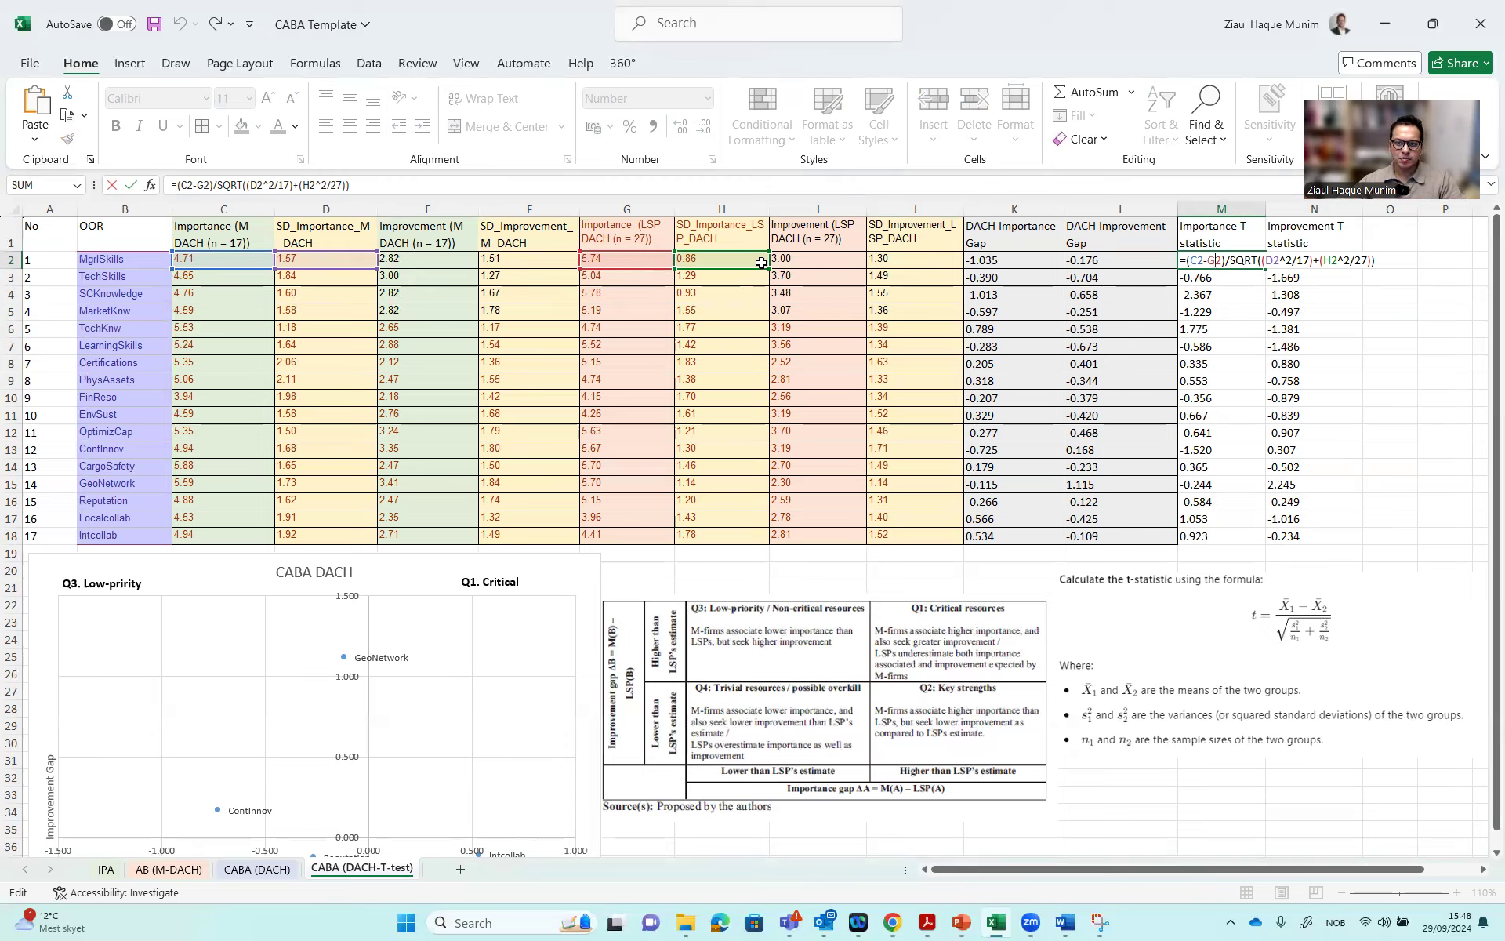
key(Return)
click(1426, 431)
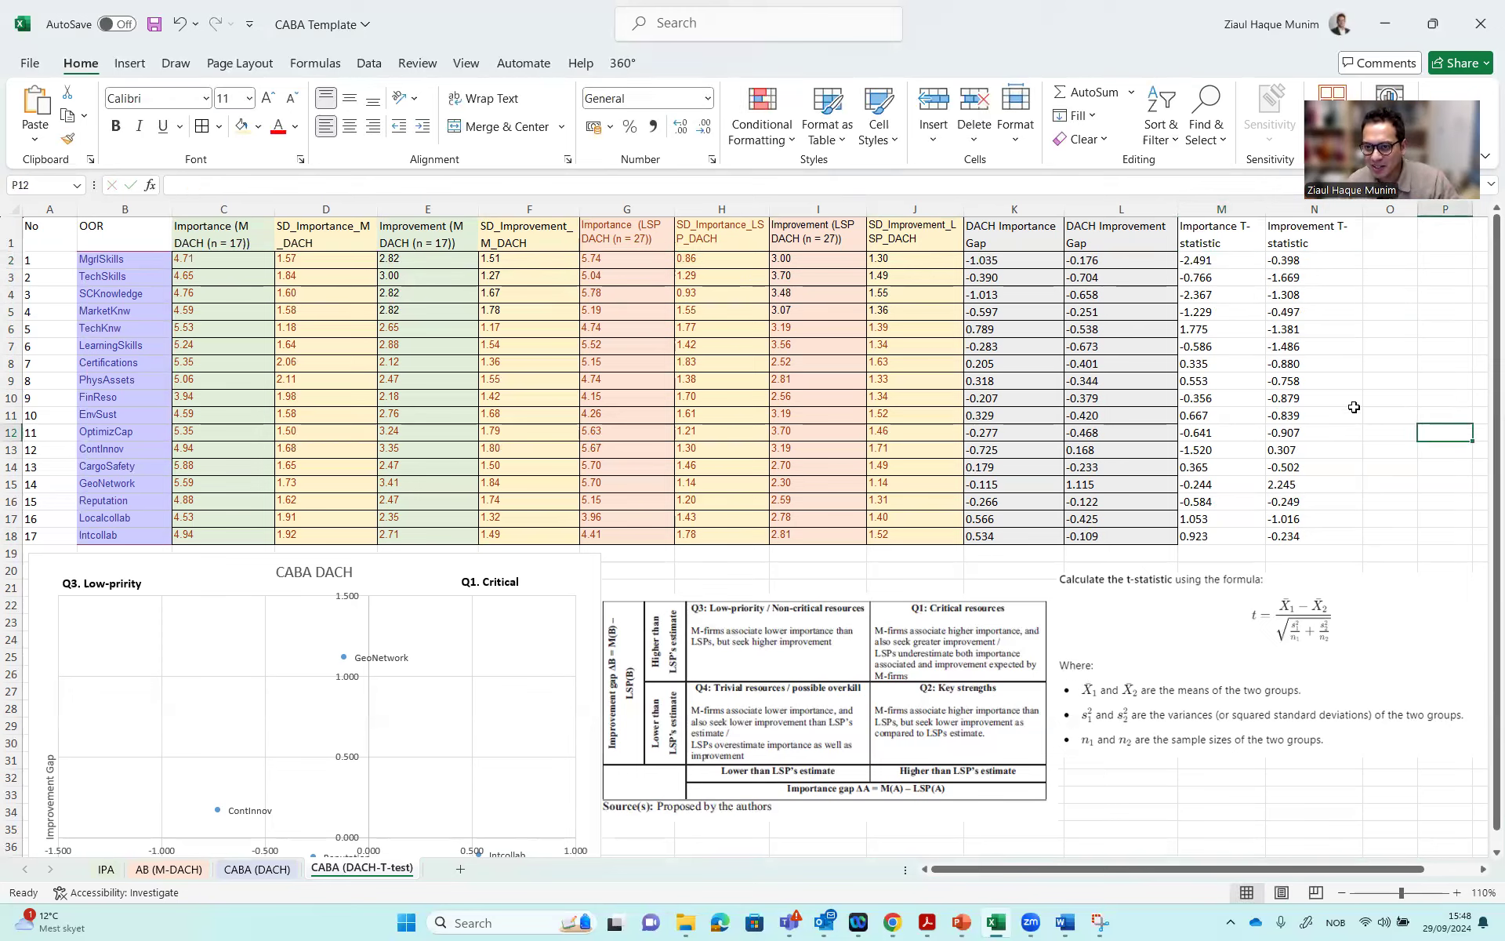
key(alt)
click(1328, 328)
click(1341, 396)
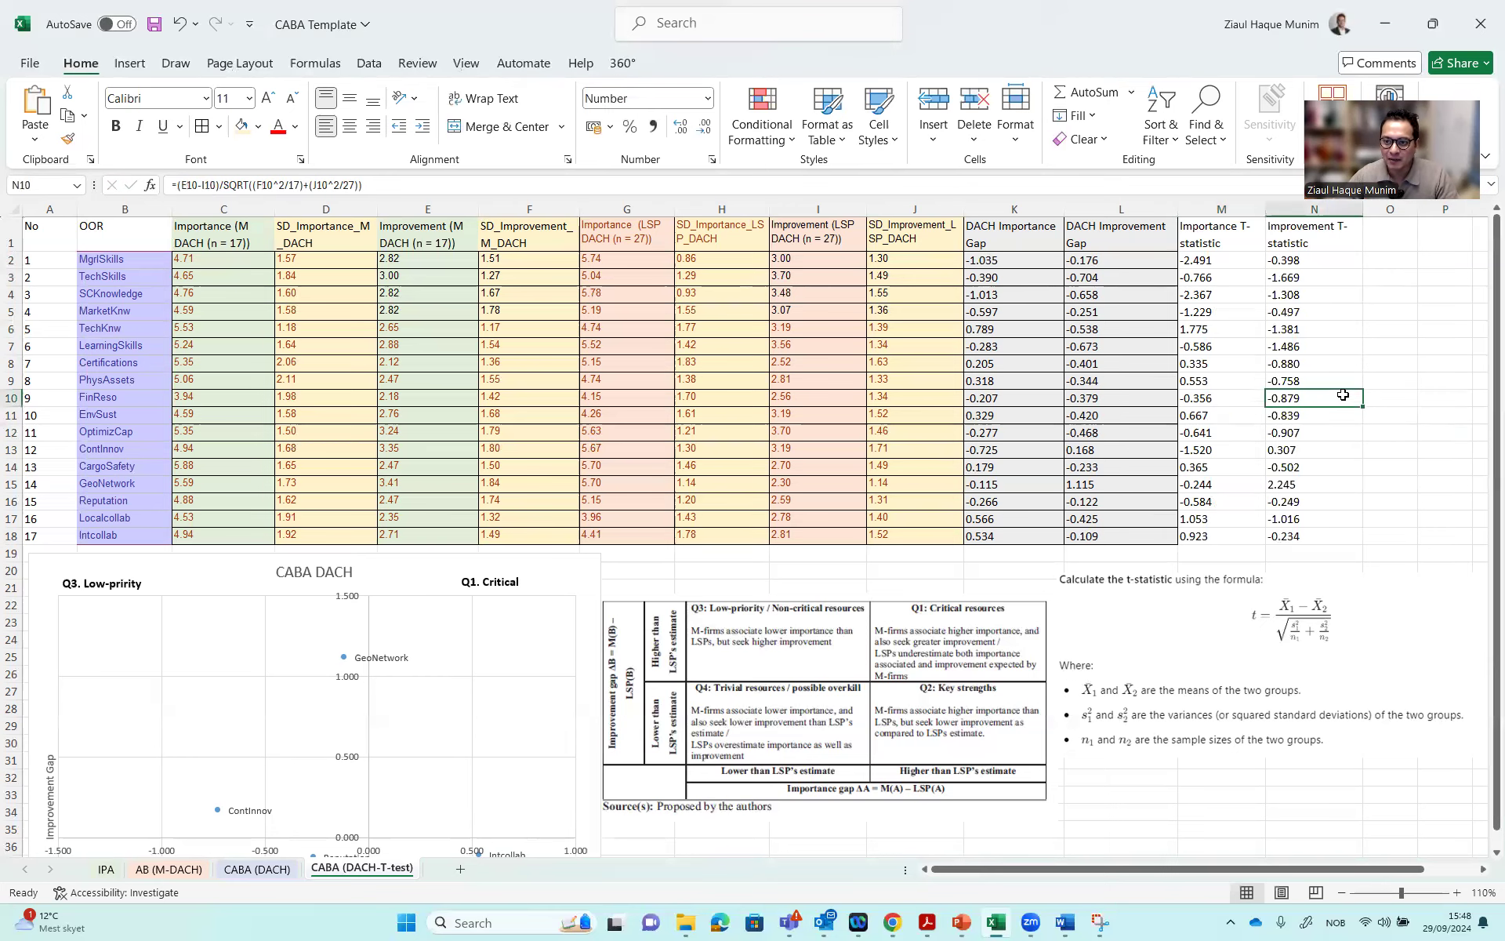
drag(1216, 235, 1346, 530)
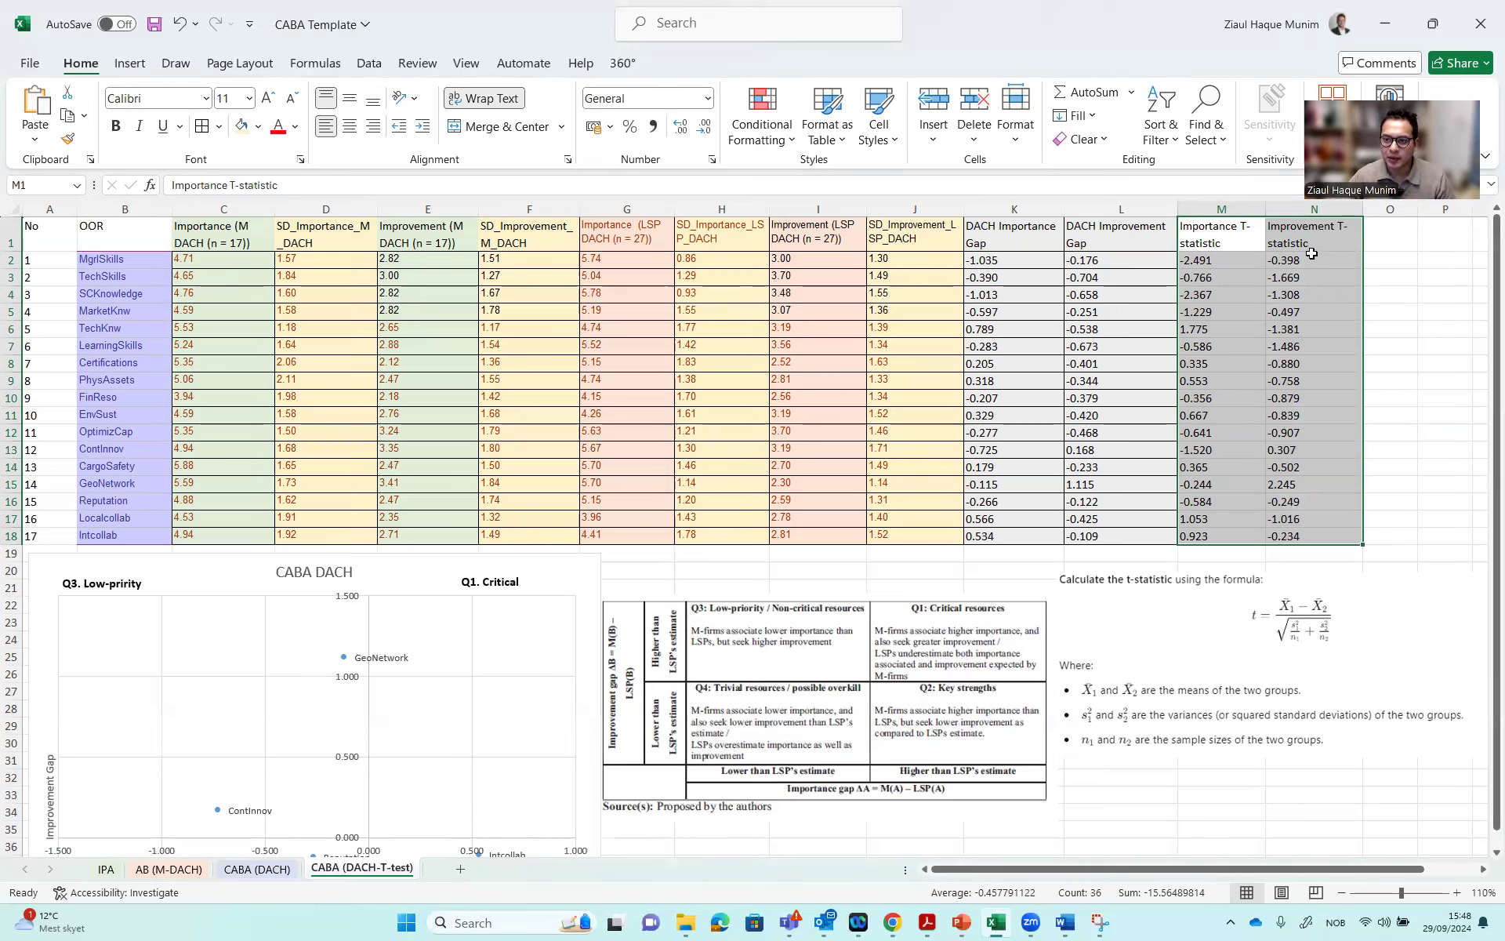
Insert a blank column between the Importance T-statistic and Improvement T-statistic columns
click(1310, 234)
click(1304, 210)
right_click(1304, 218)
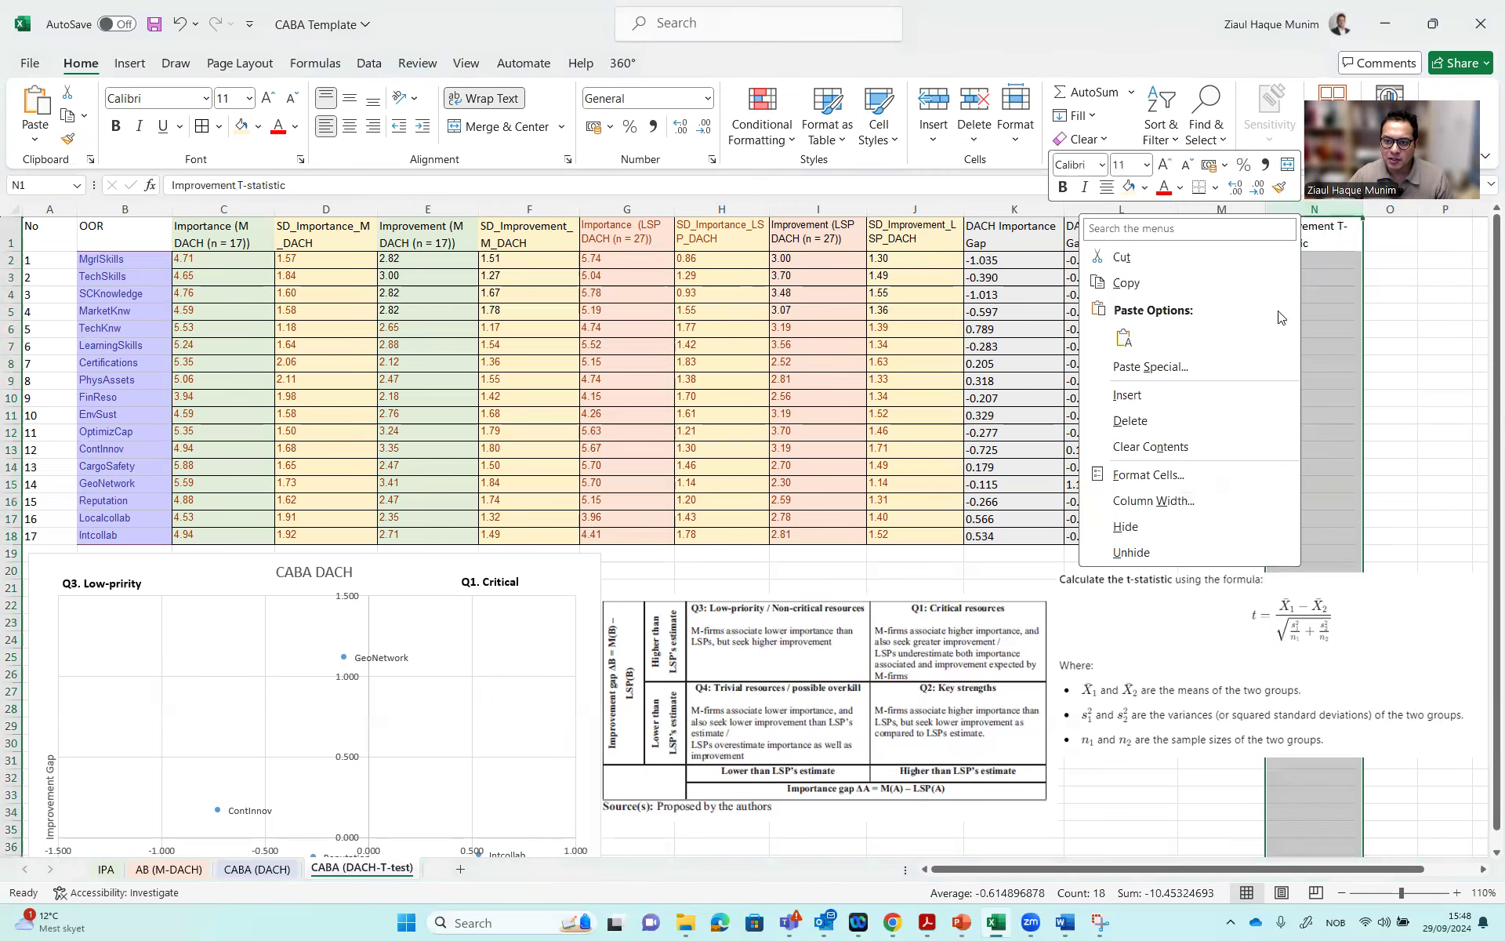
click(1121, 396)
Label N1 as "Importance T-statistic (p)", reusing the header text from M1
click(1257, 241)
double_click(1255, 242)
drag(1254, 243, 1174, 225)
key(ctrl+c)
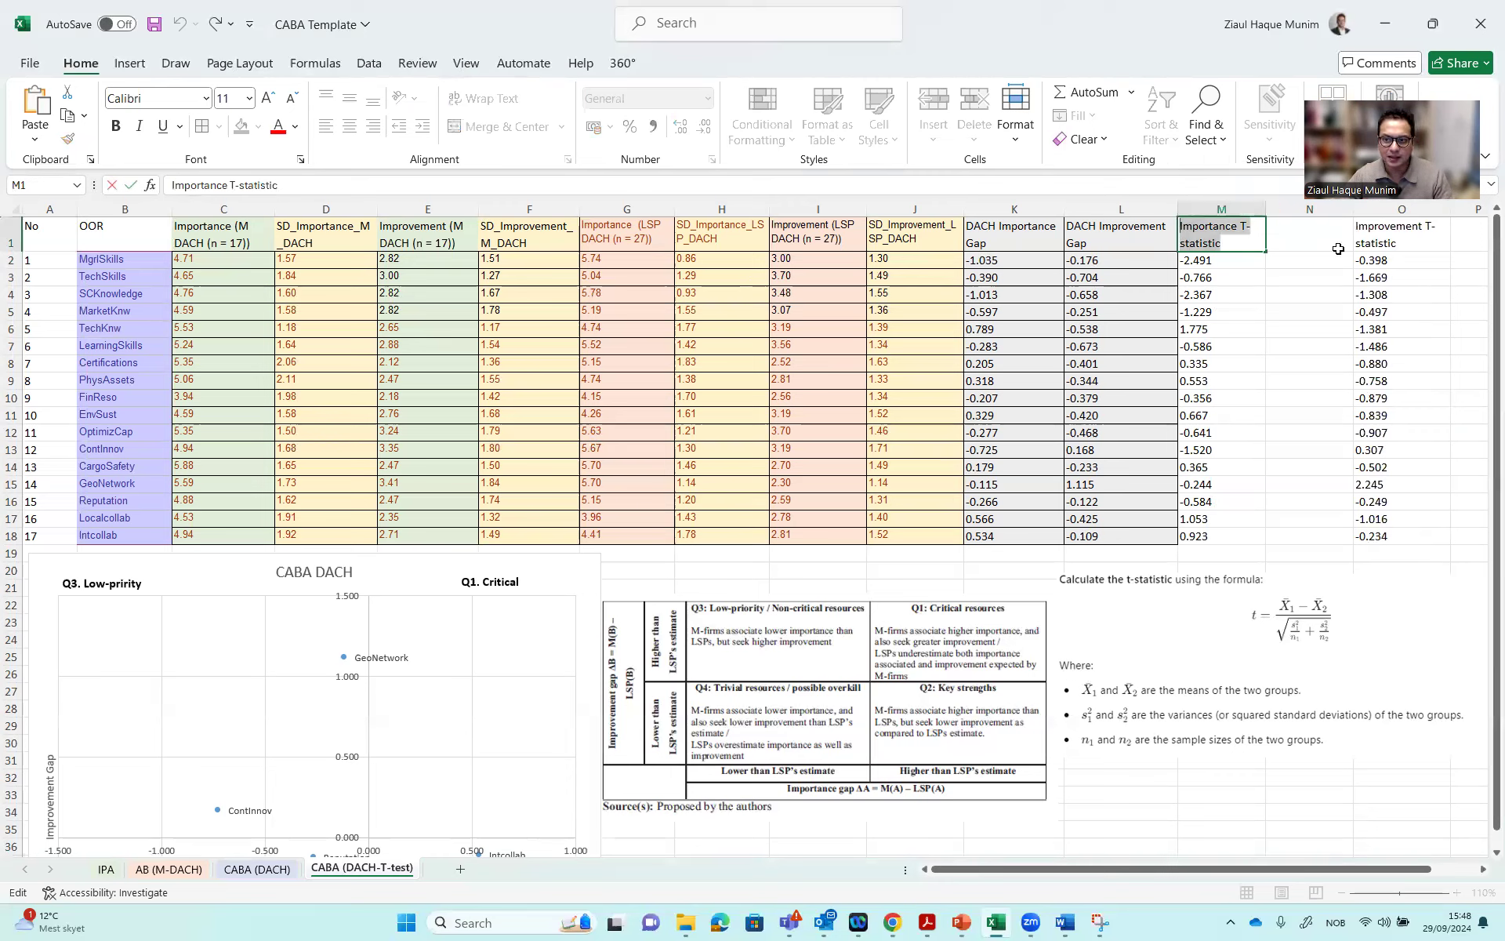
click(1314, 243)
key(ctrl+v)
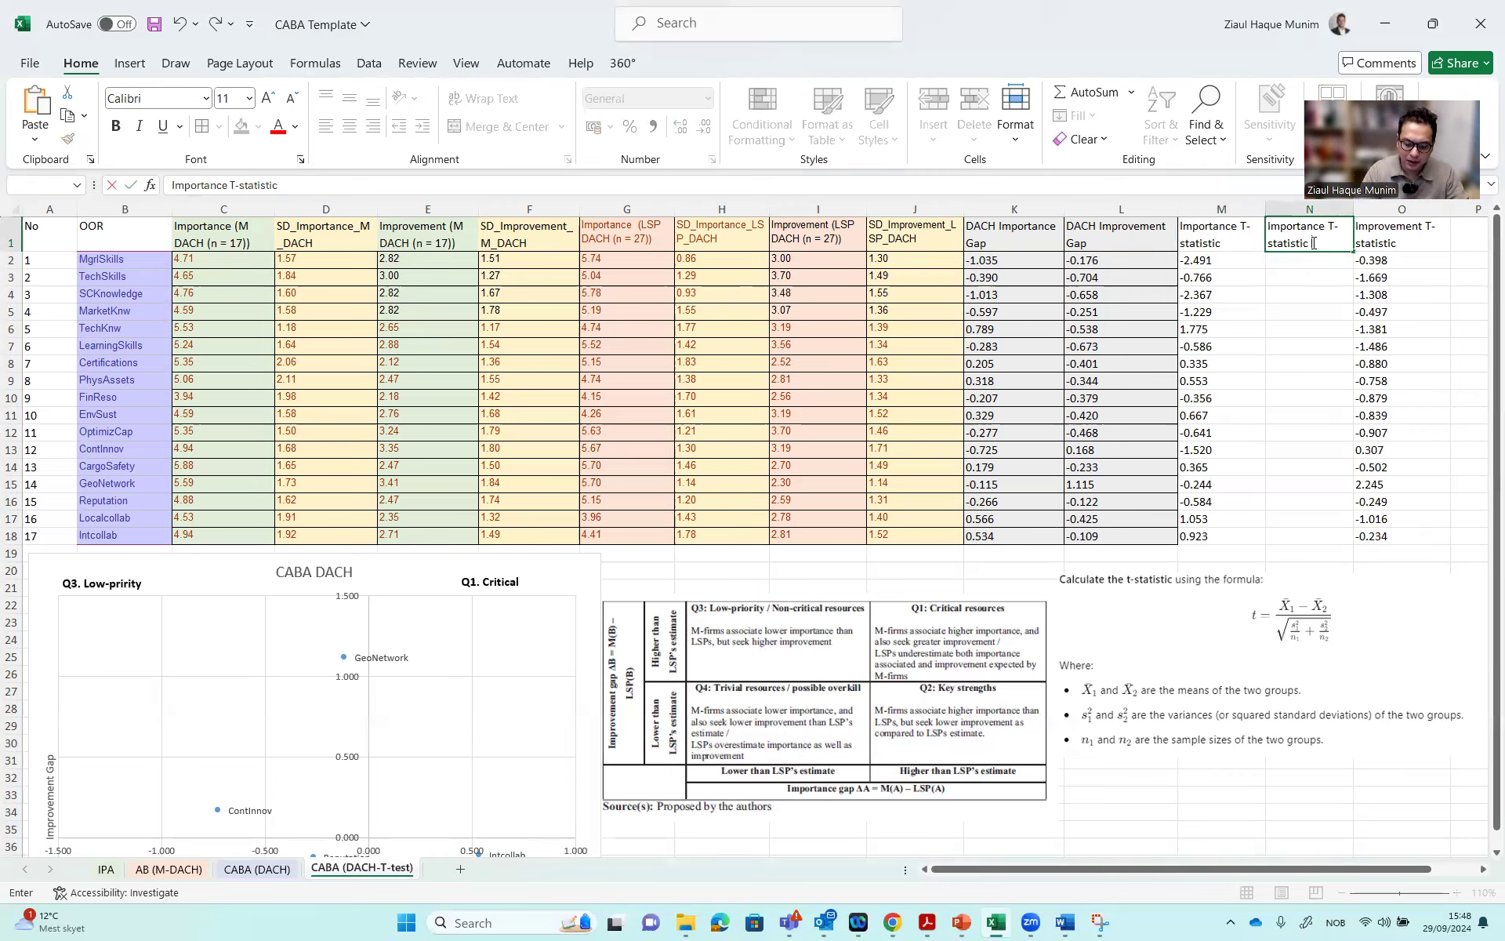
text((p))
key(Return)
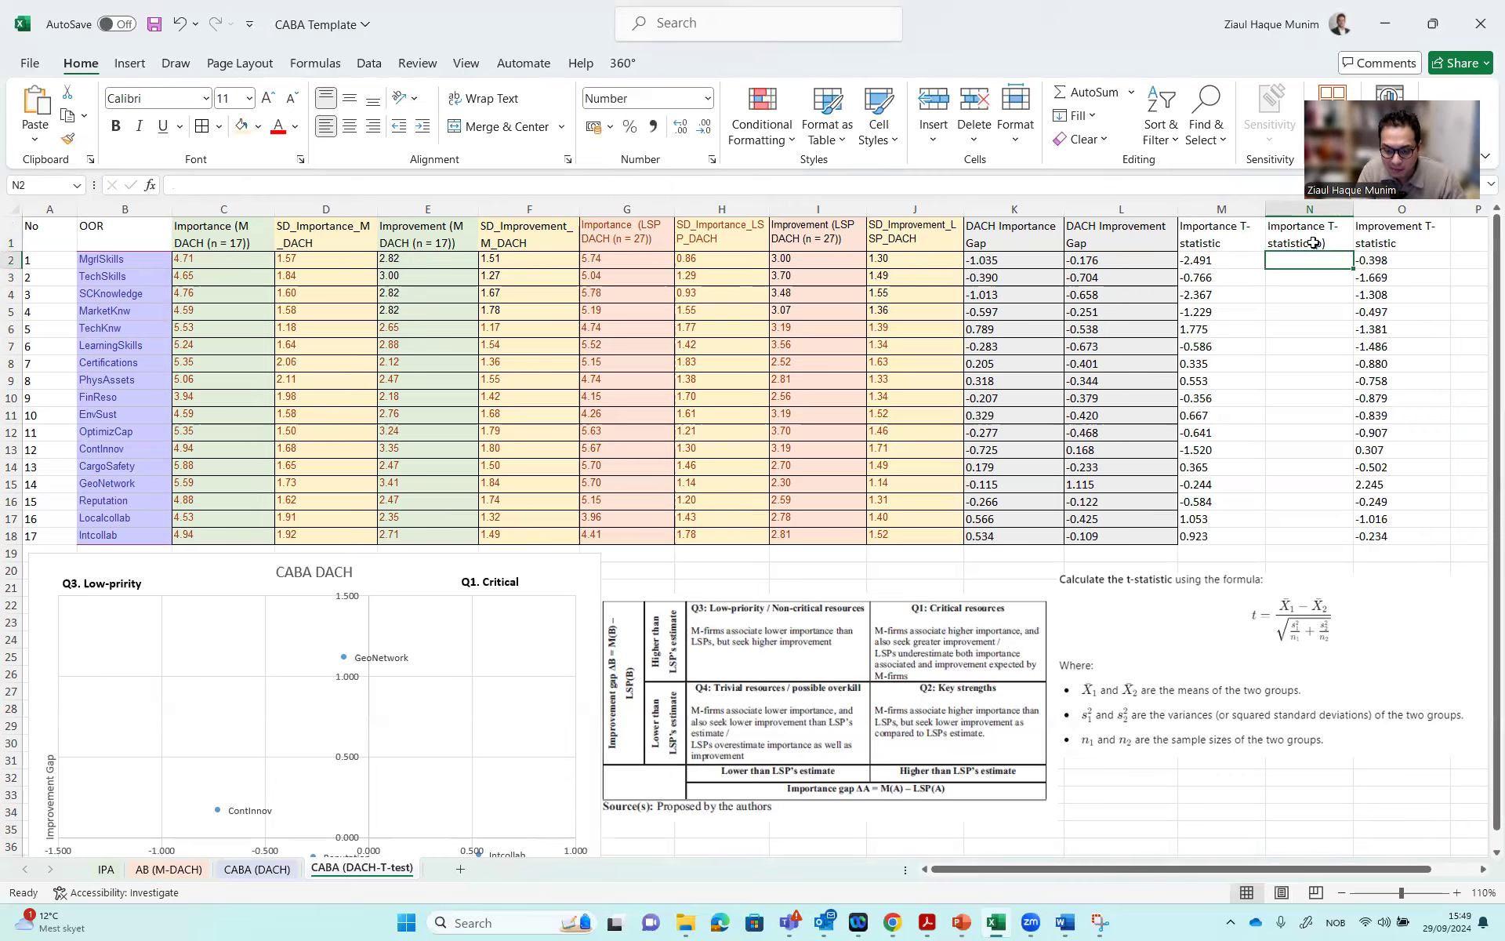
Enter a two-tailed p-value formula in N2 using T.DIST.2T with M2 and 42 degrees of freedom
text(=)
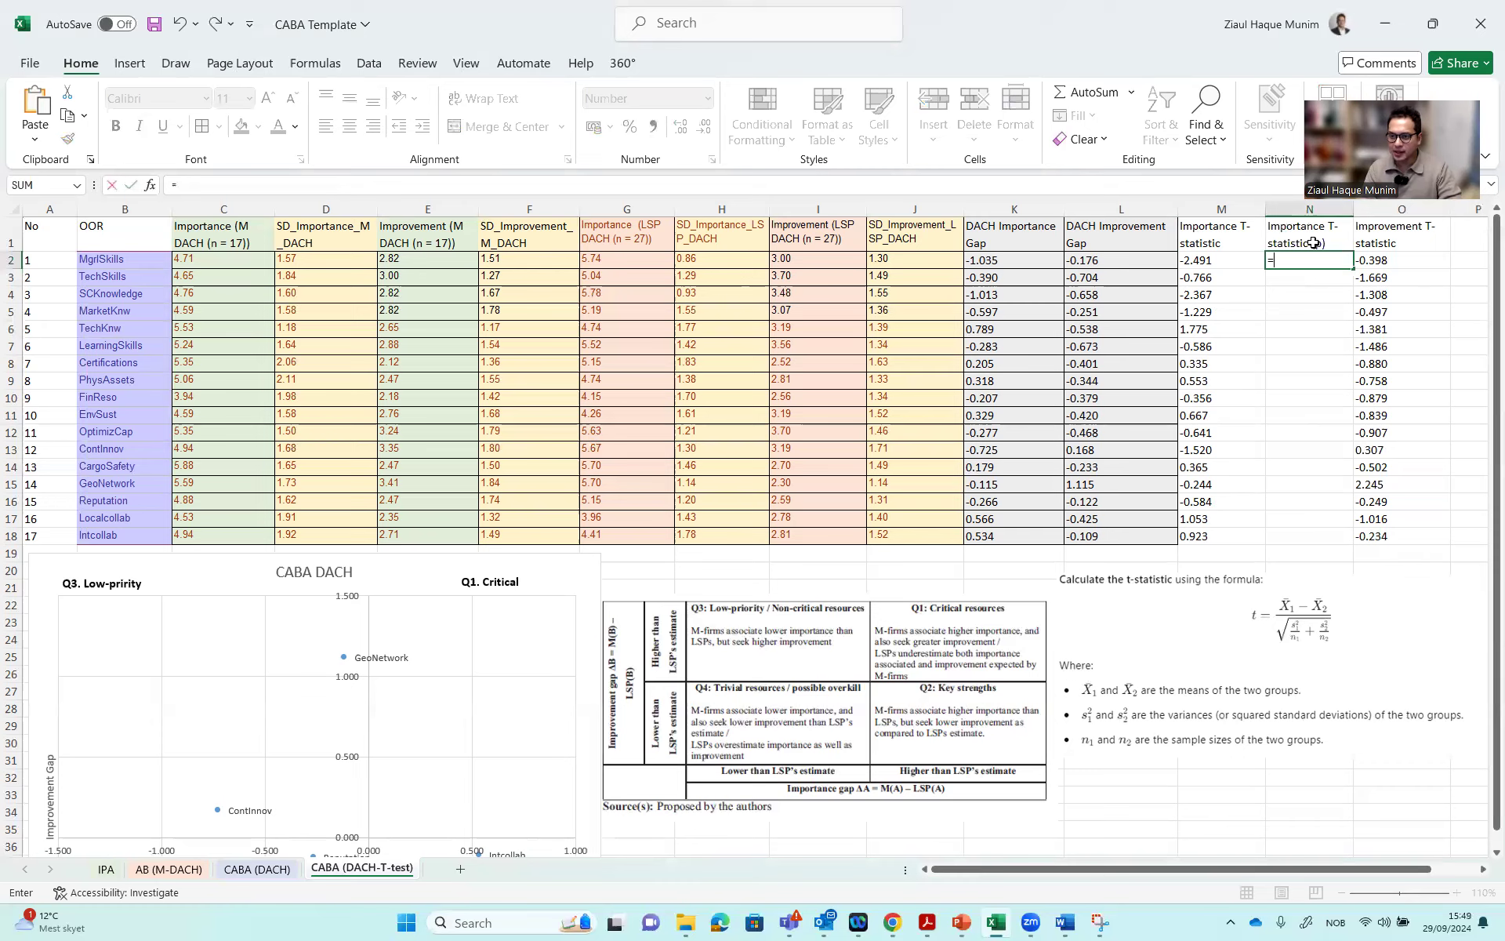
text(t.d)
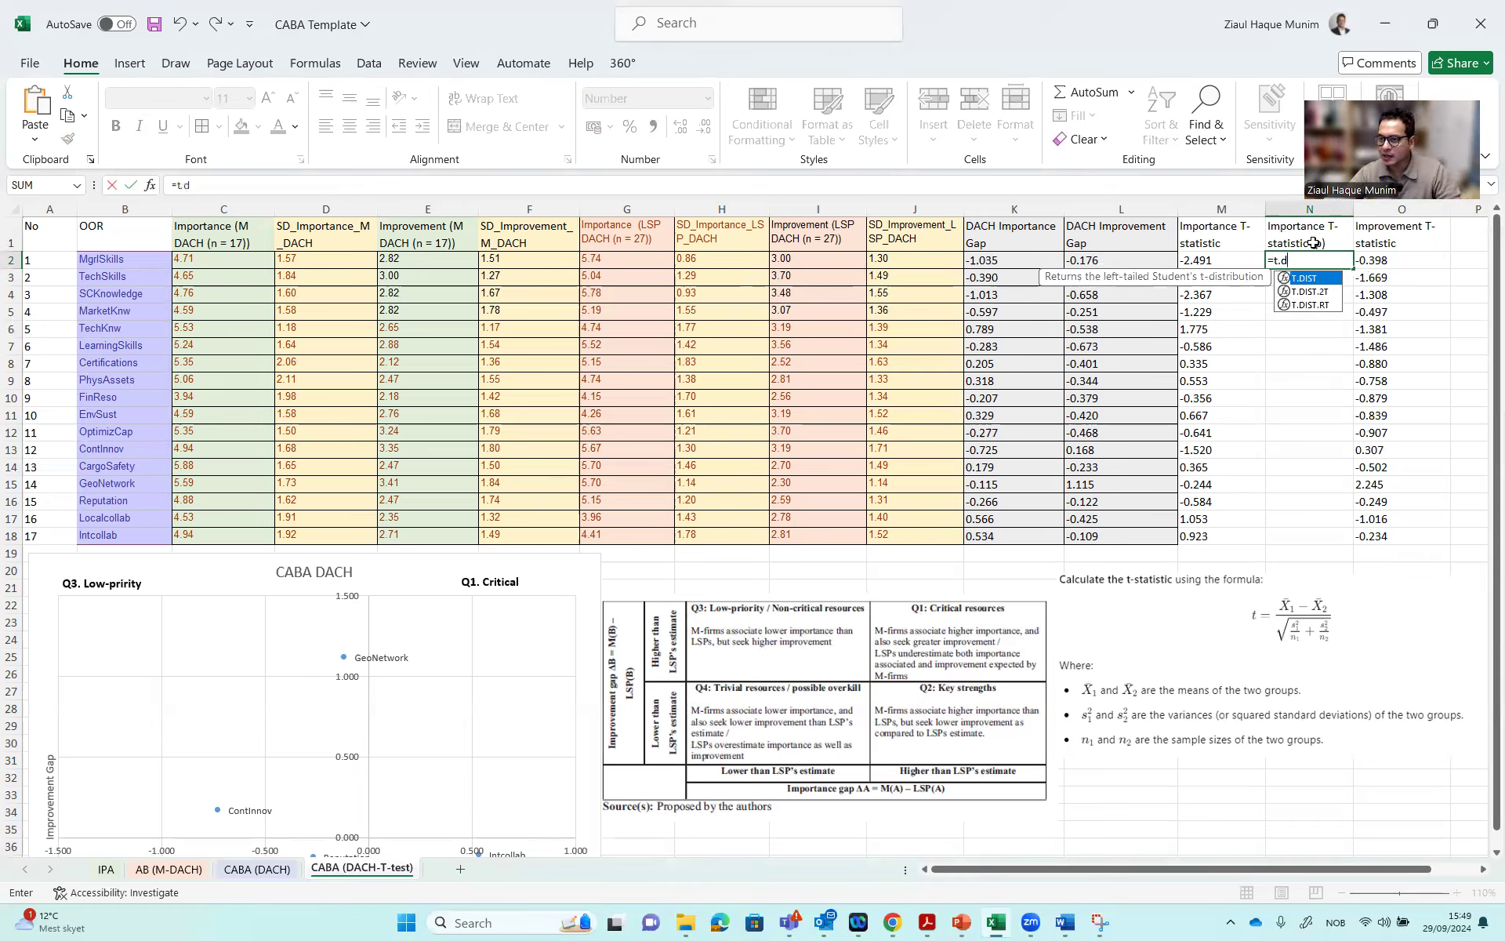
double_click(1323, 295)
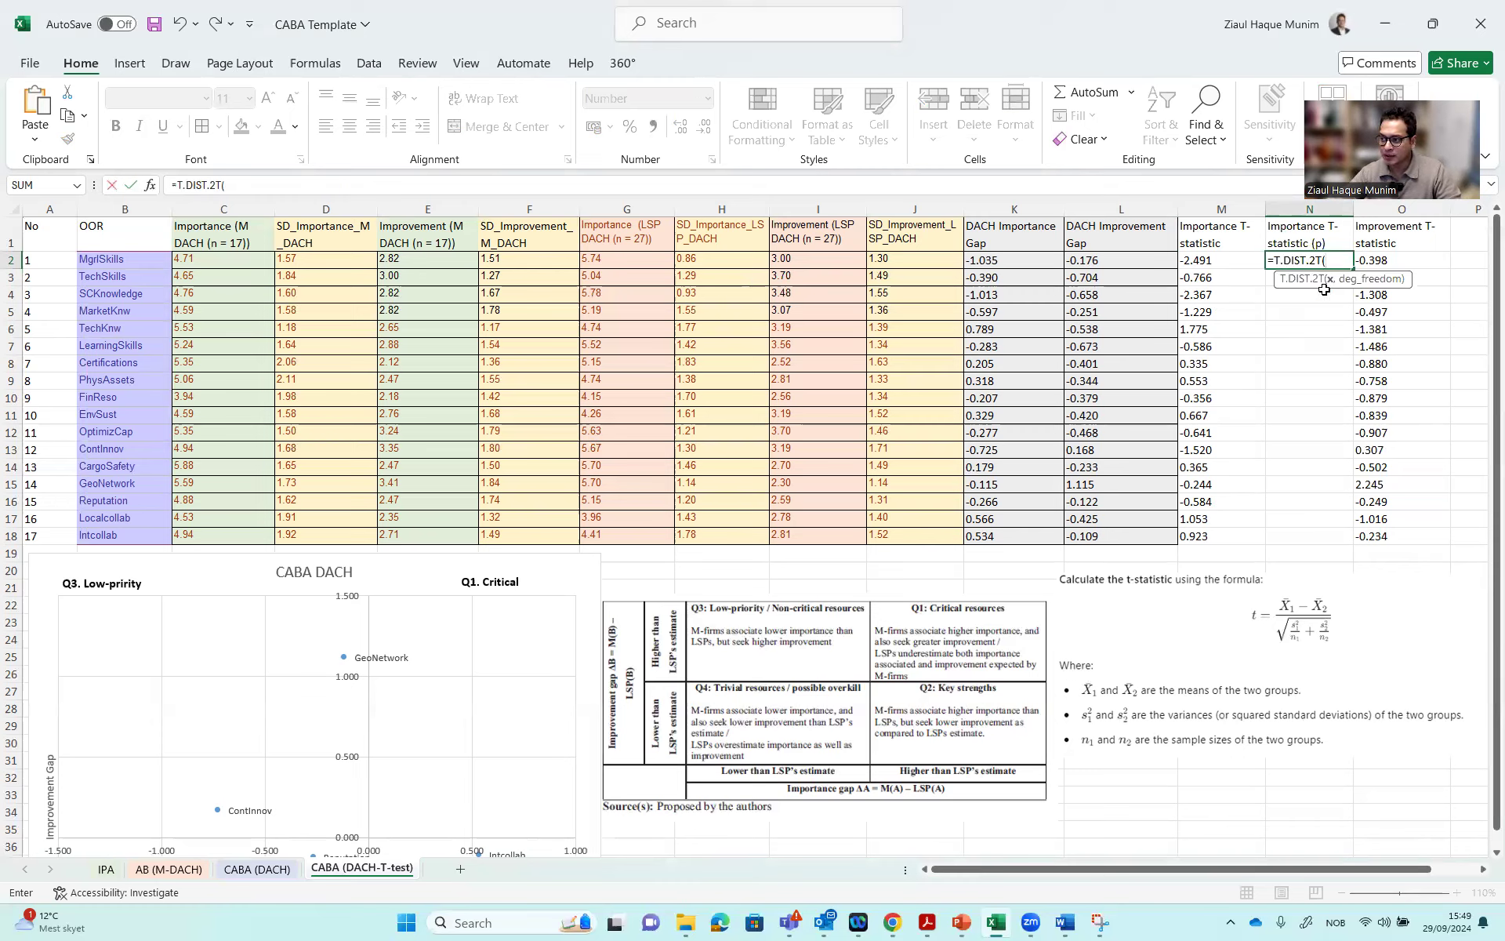
click(1213, 260)
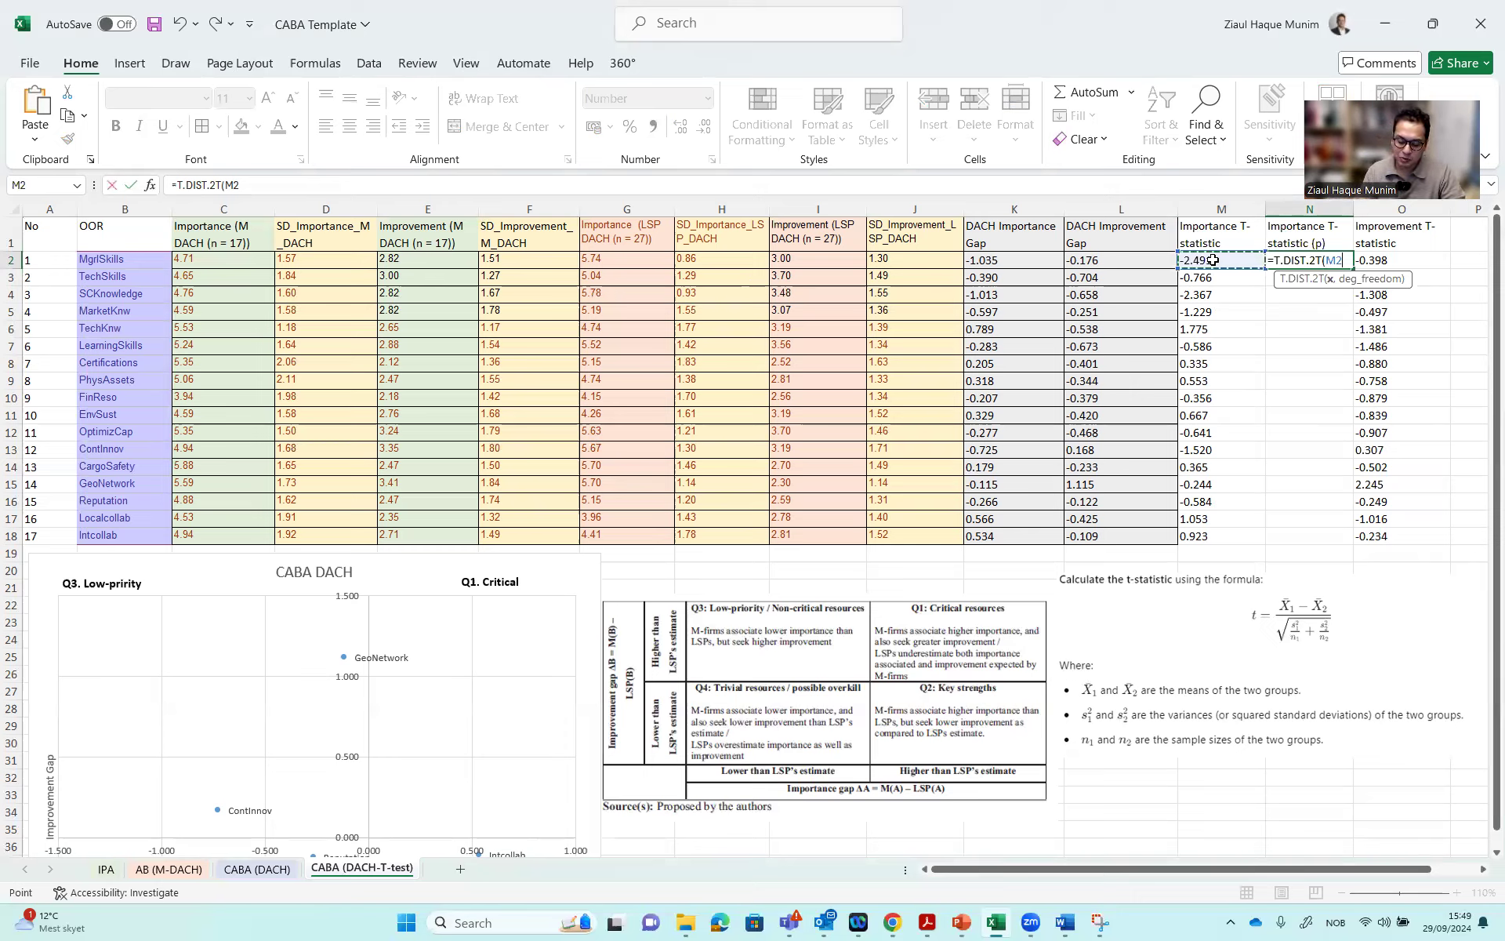
text(,42)
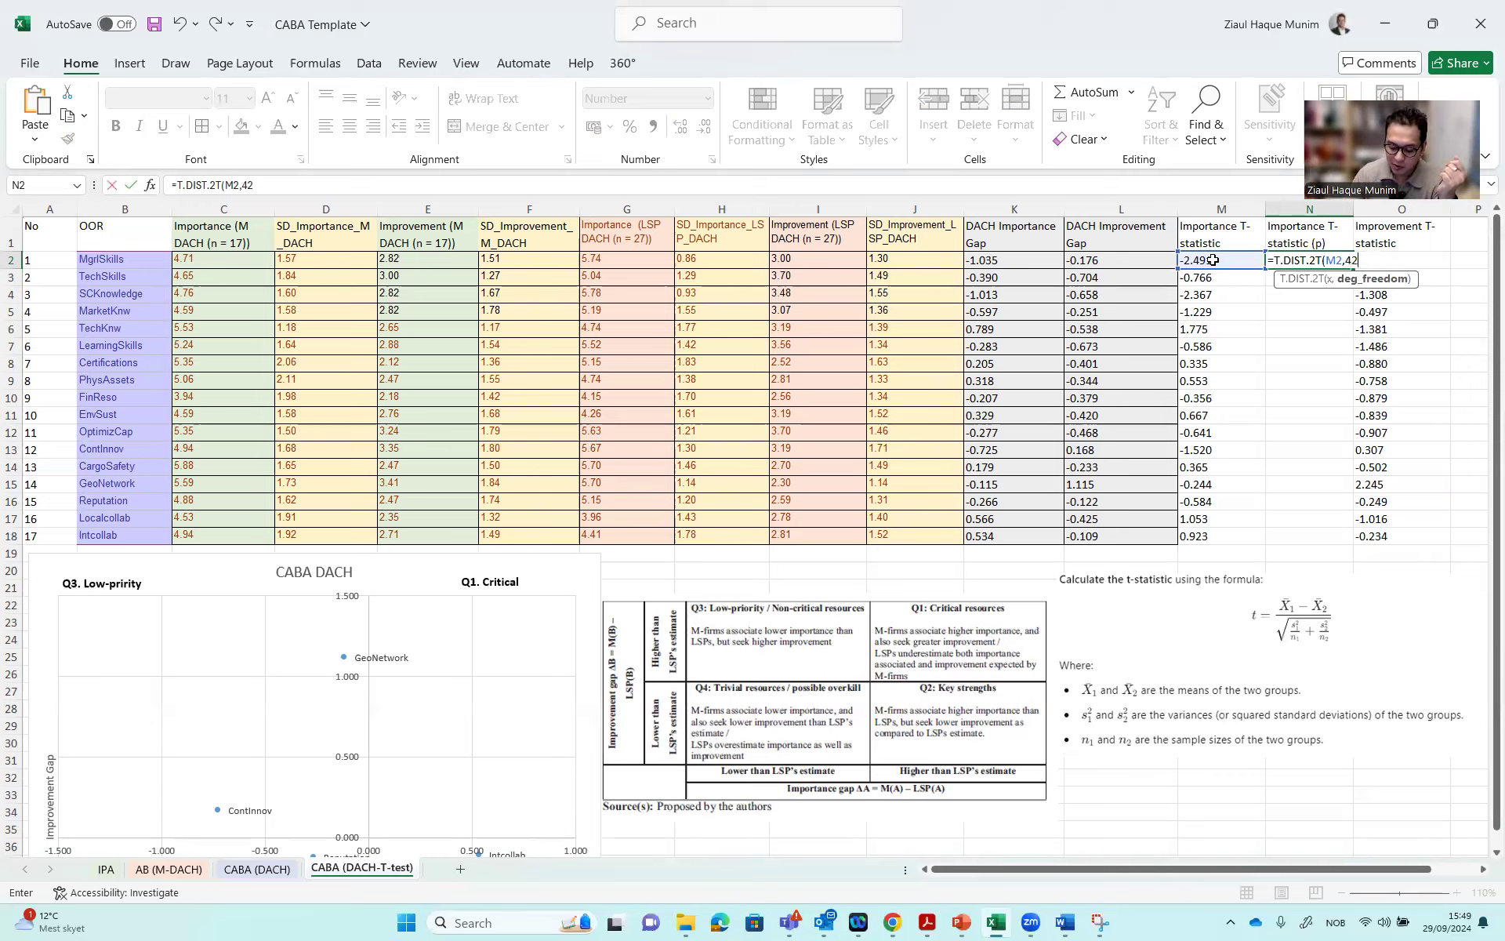
text())
key(Return)
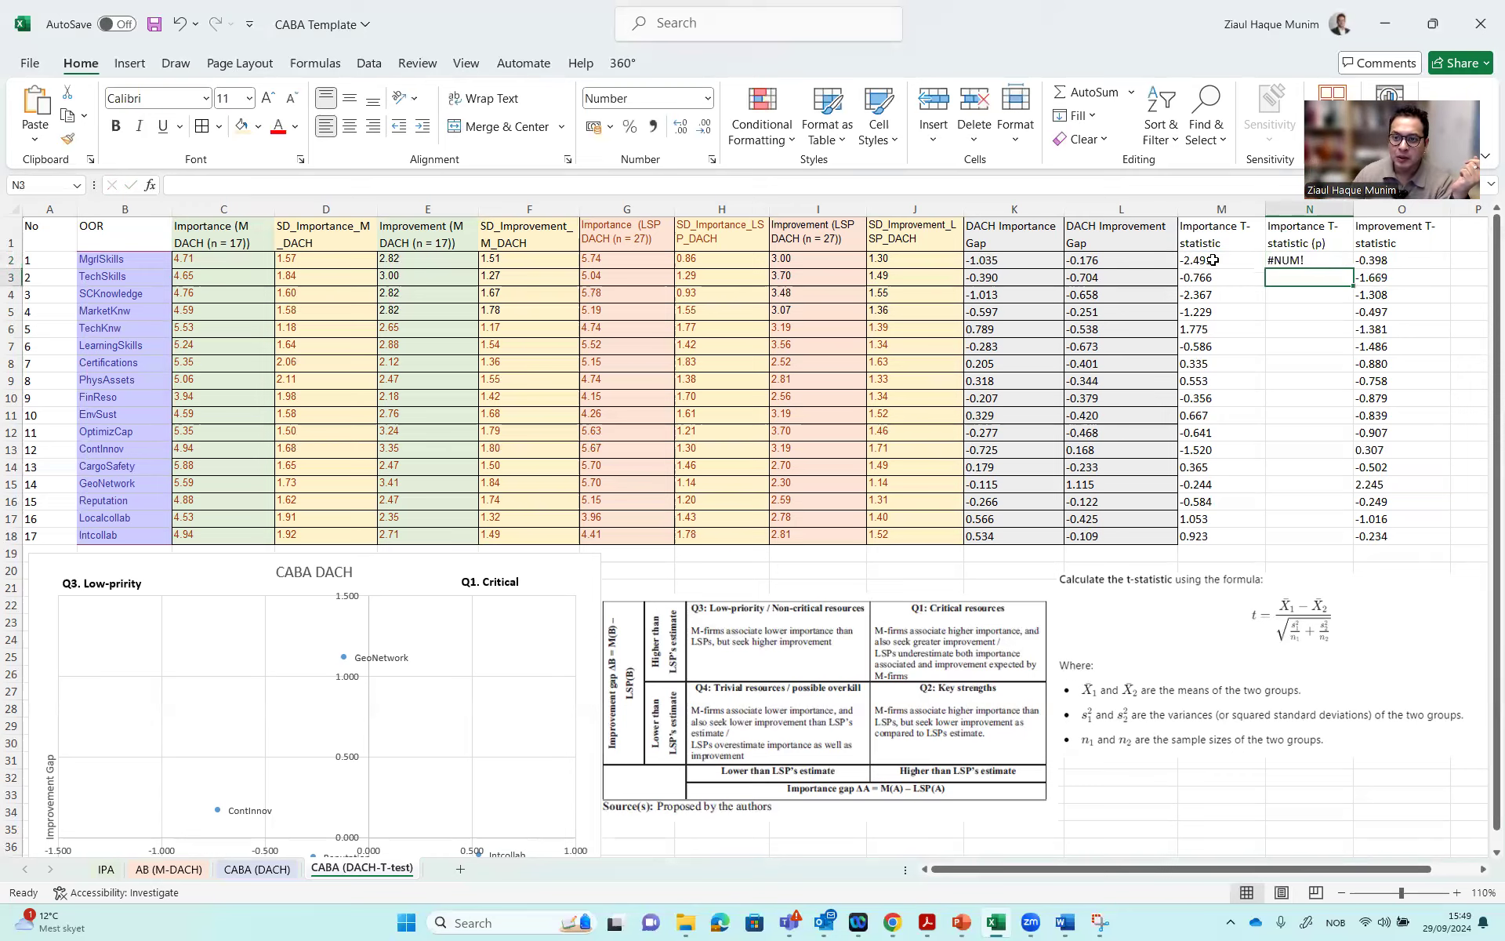
Wrap M2 in ABS within the N2 formula so it reads =T.DIST.2T(ABS(M2),42)
double_click(1283, 257)
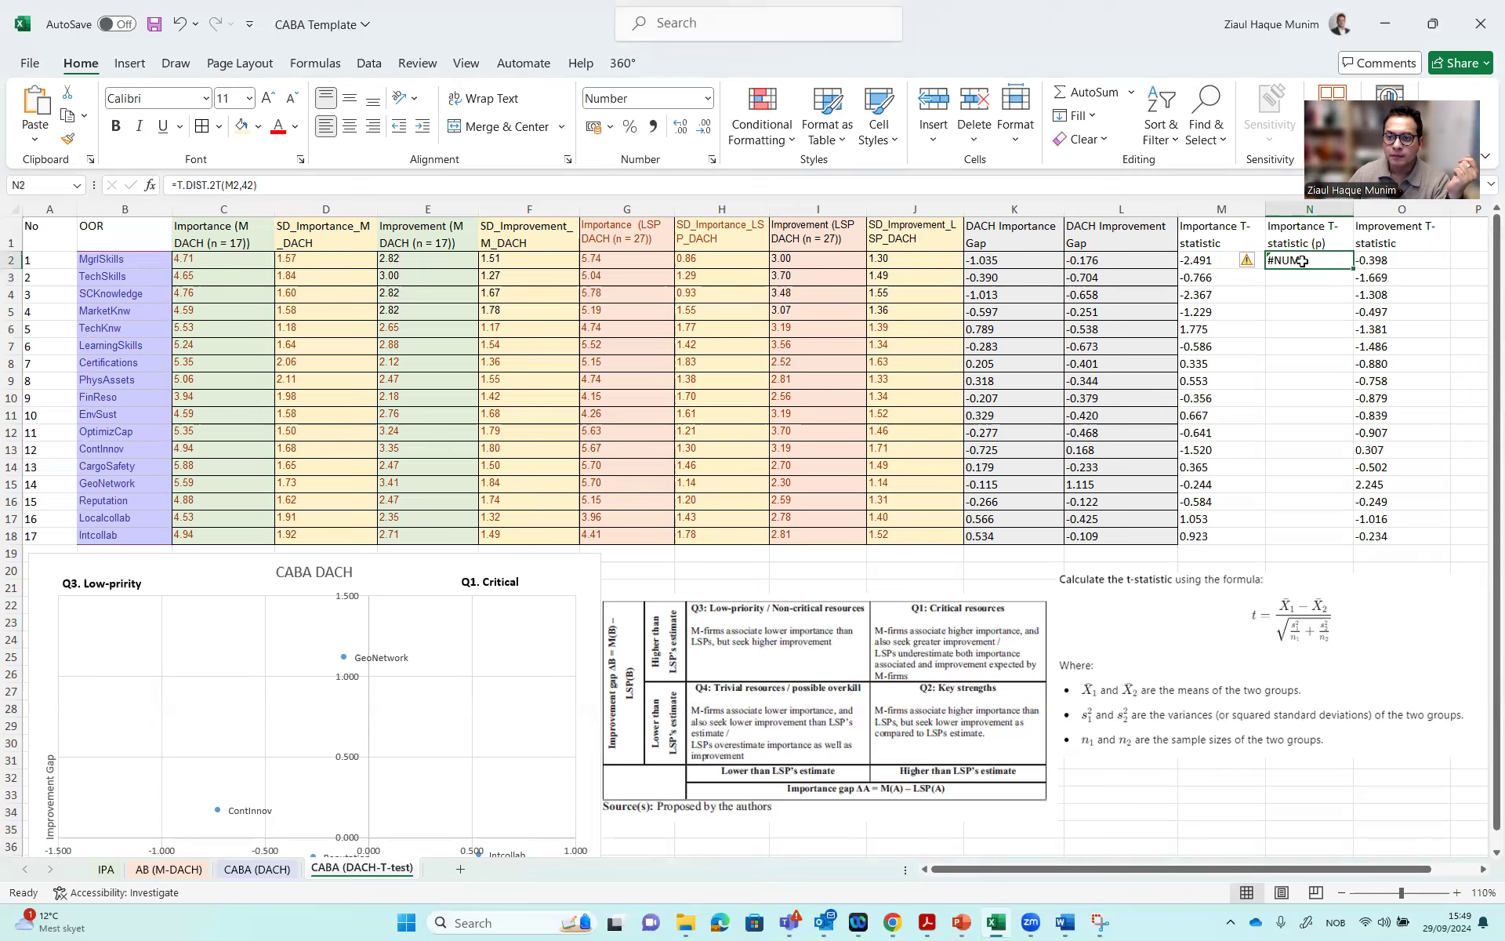
click(1325, 260)
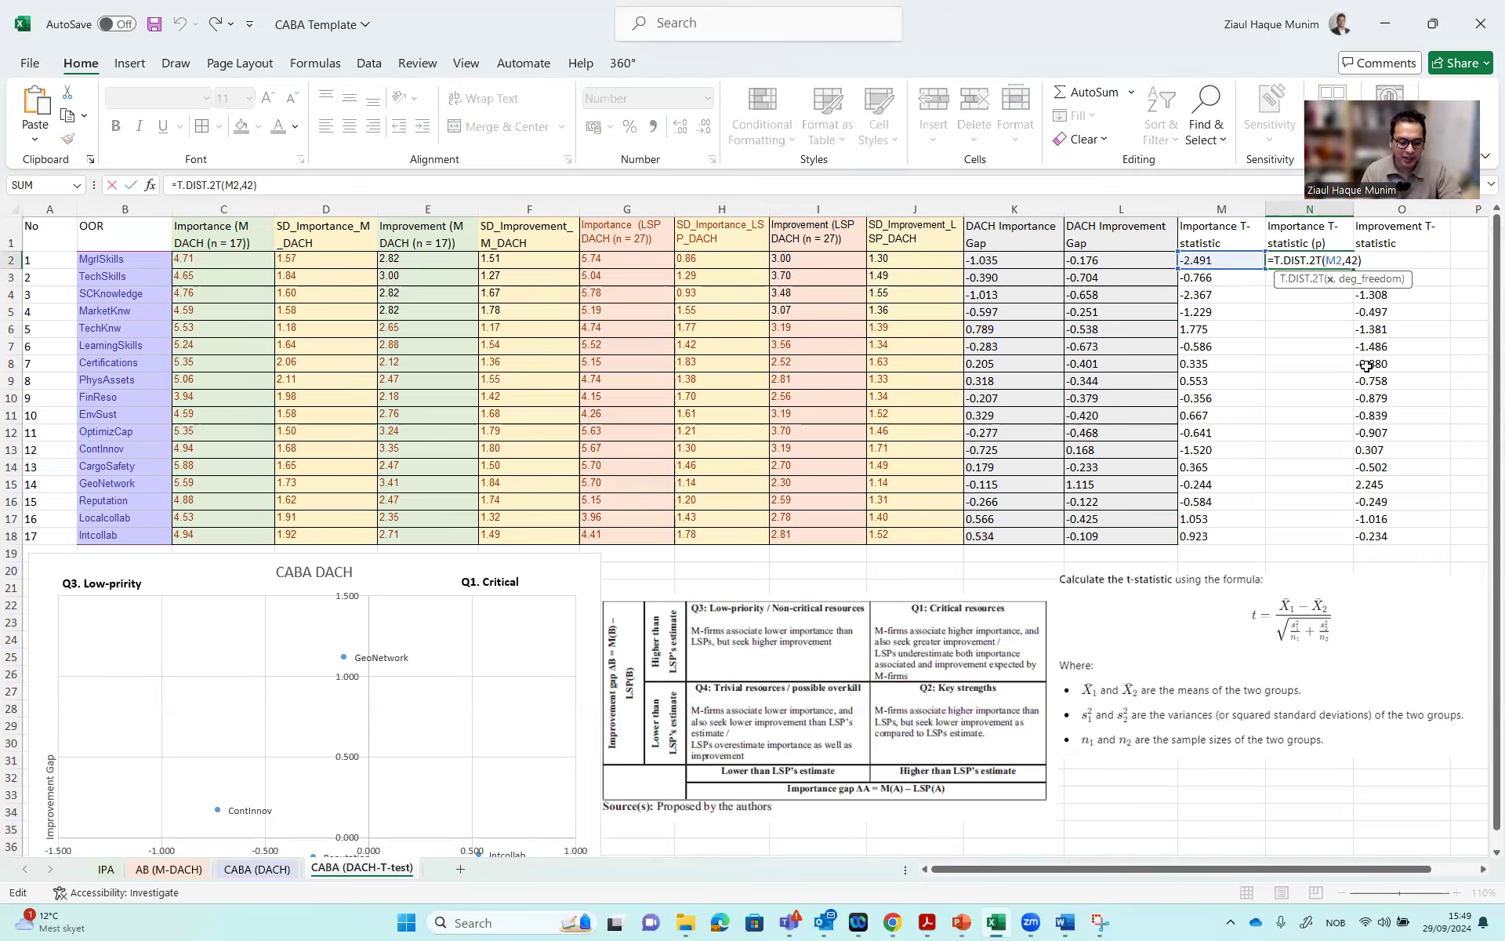
text(abs)
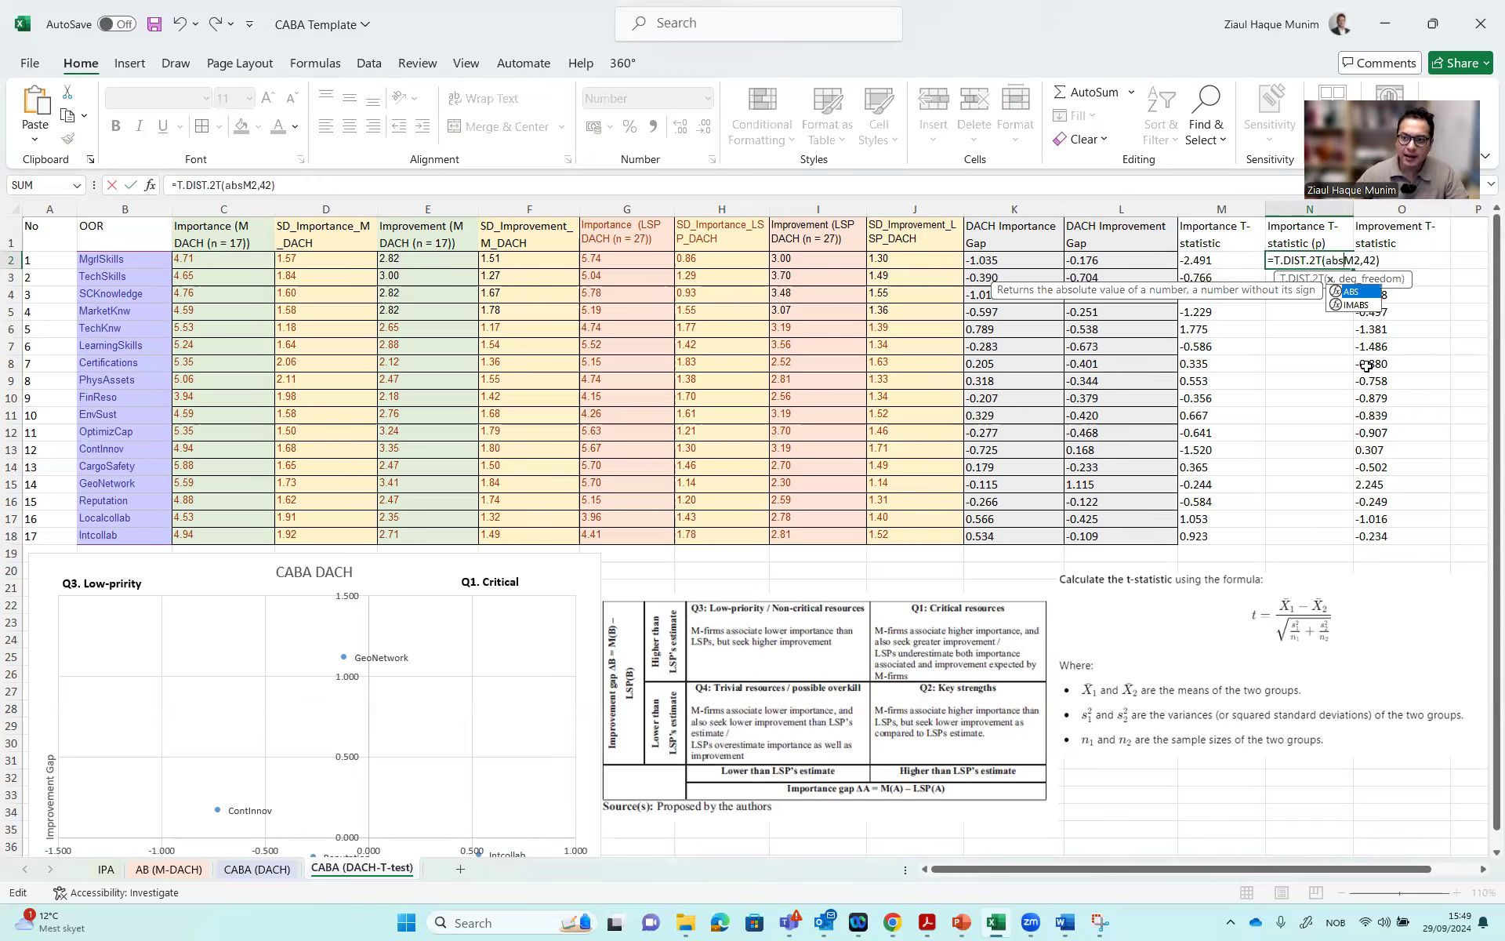
double_click(1349, 290)
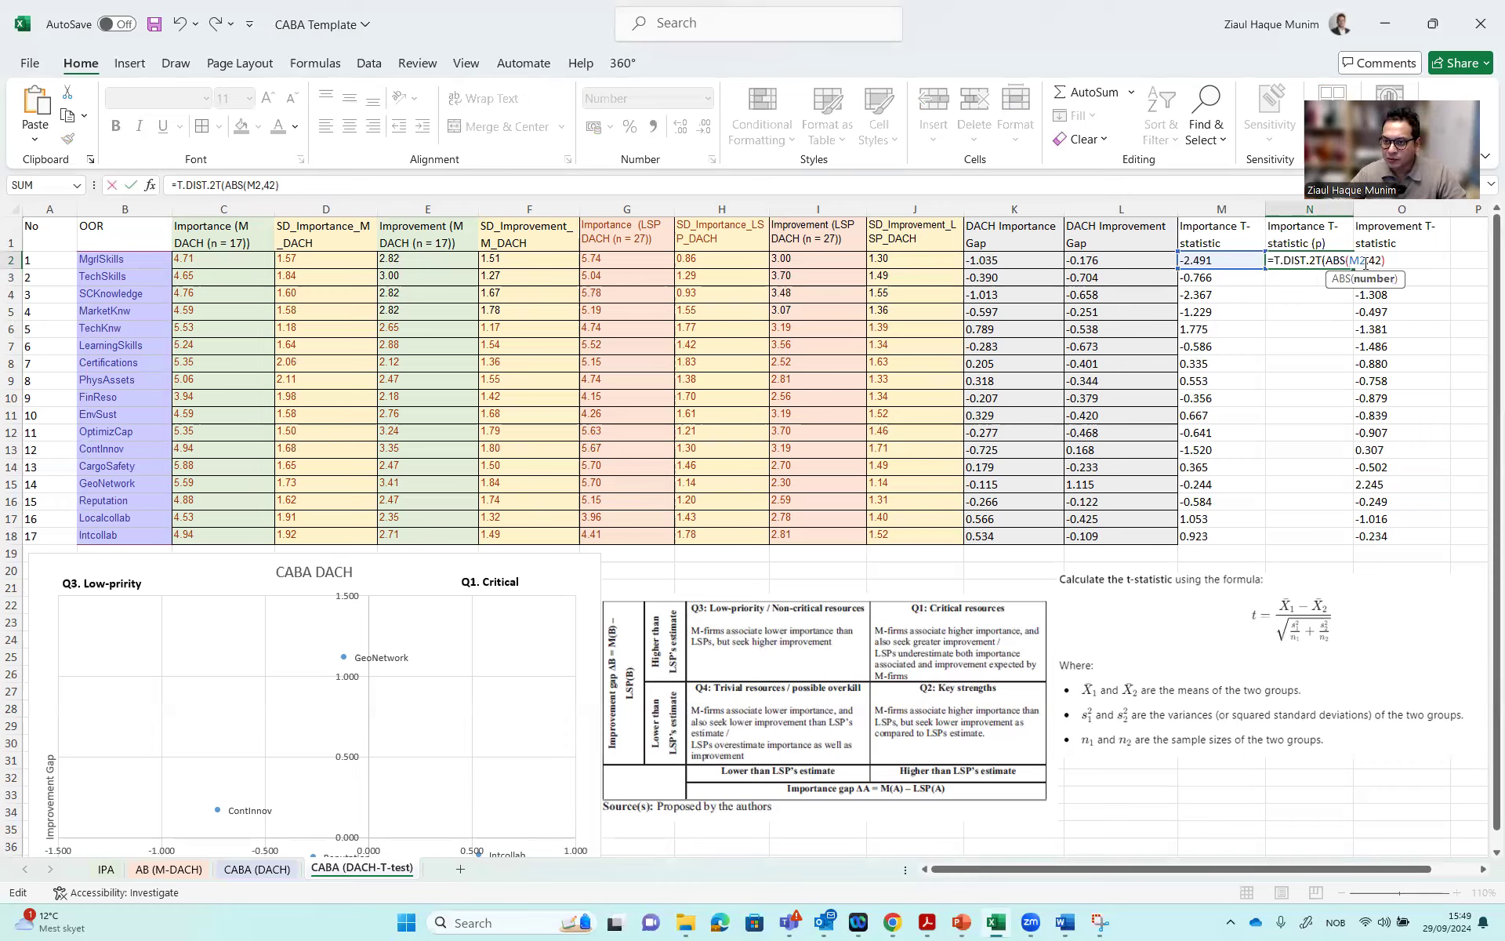
click(1365, 261)
text())
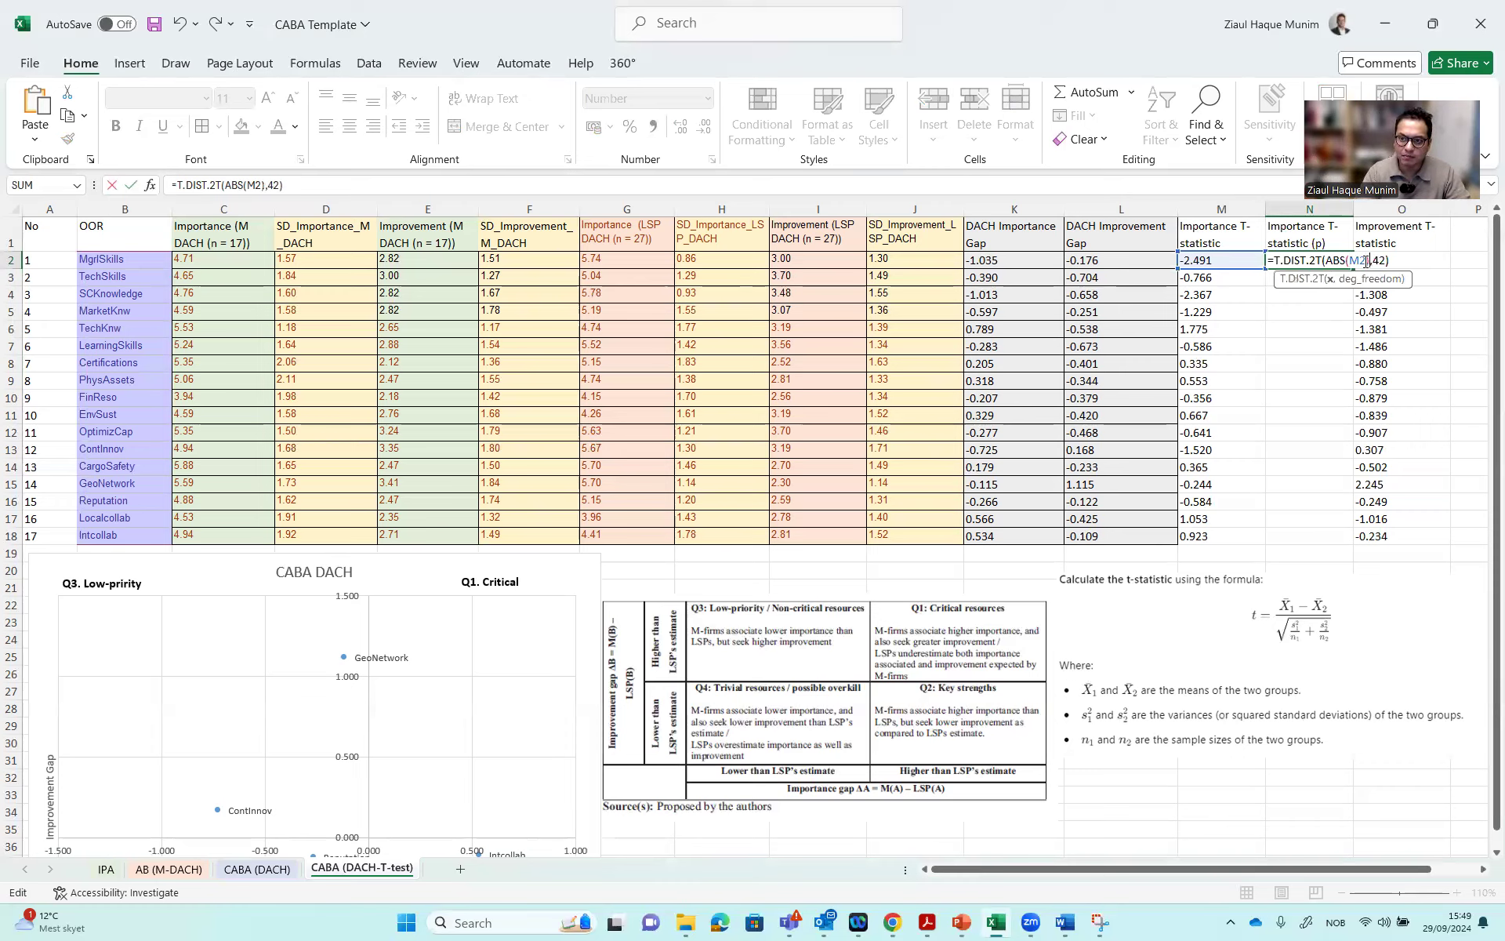
key(Return)
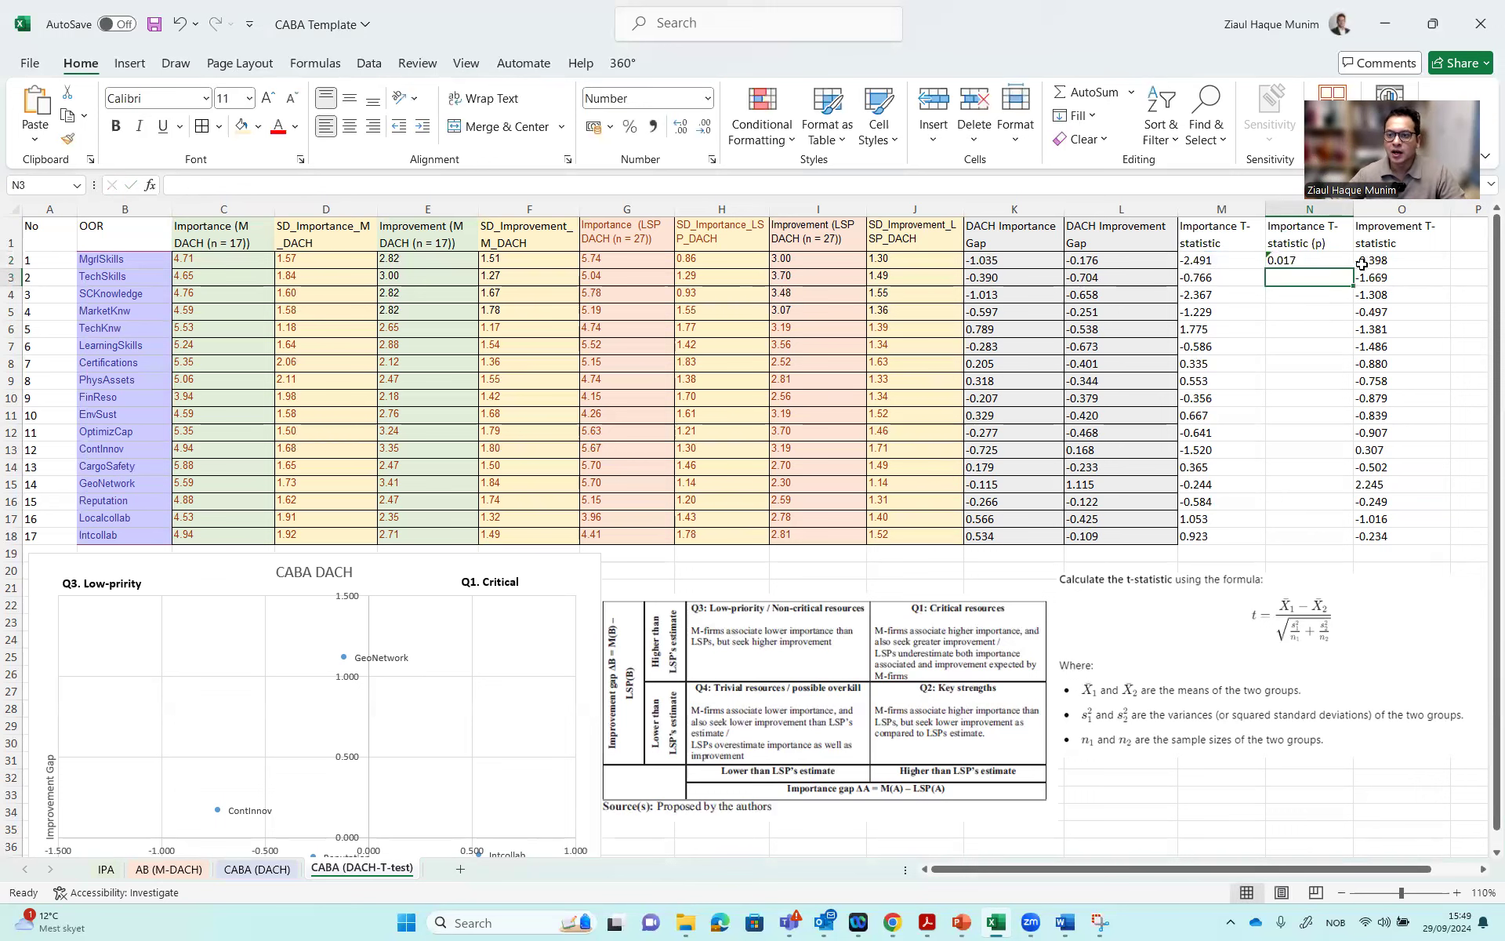
Fill the importance p-value formula from N2 down to N18 and check the formula in N18
click(1315, 260)
drag(1352, 267, 1333, 538)
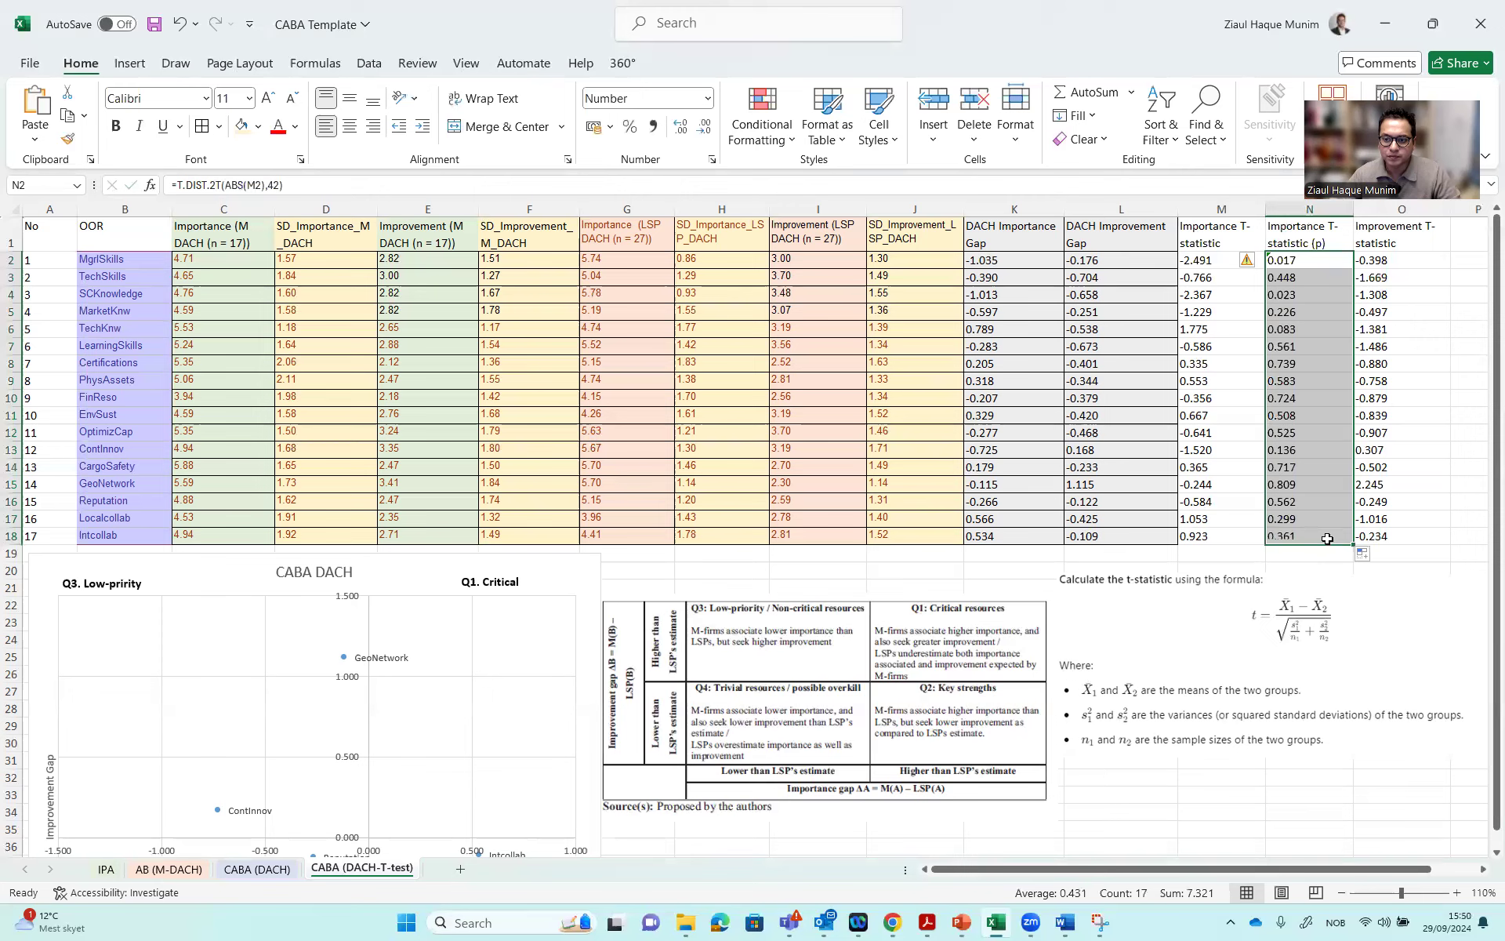
double_click(1328, 539)
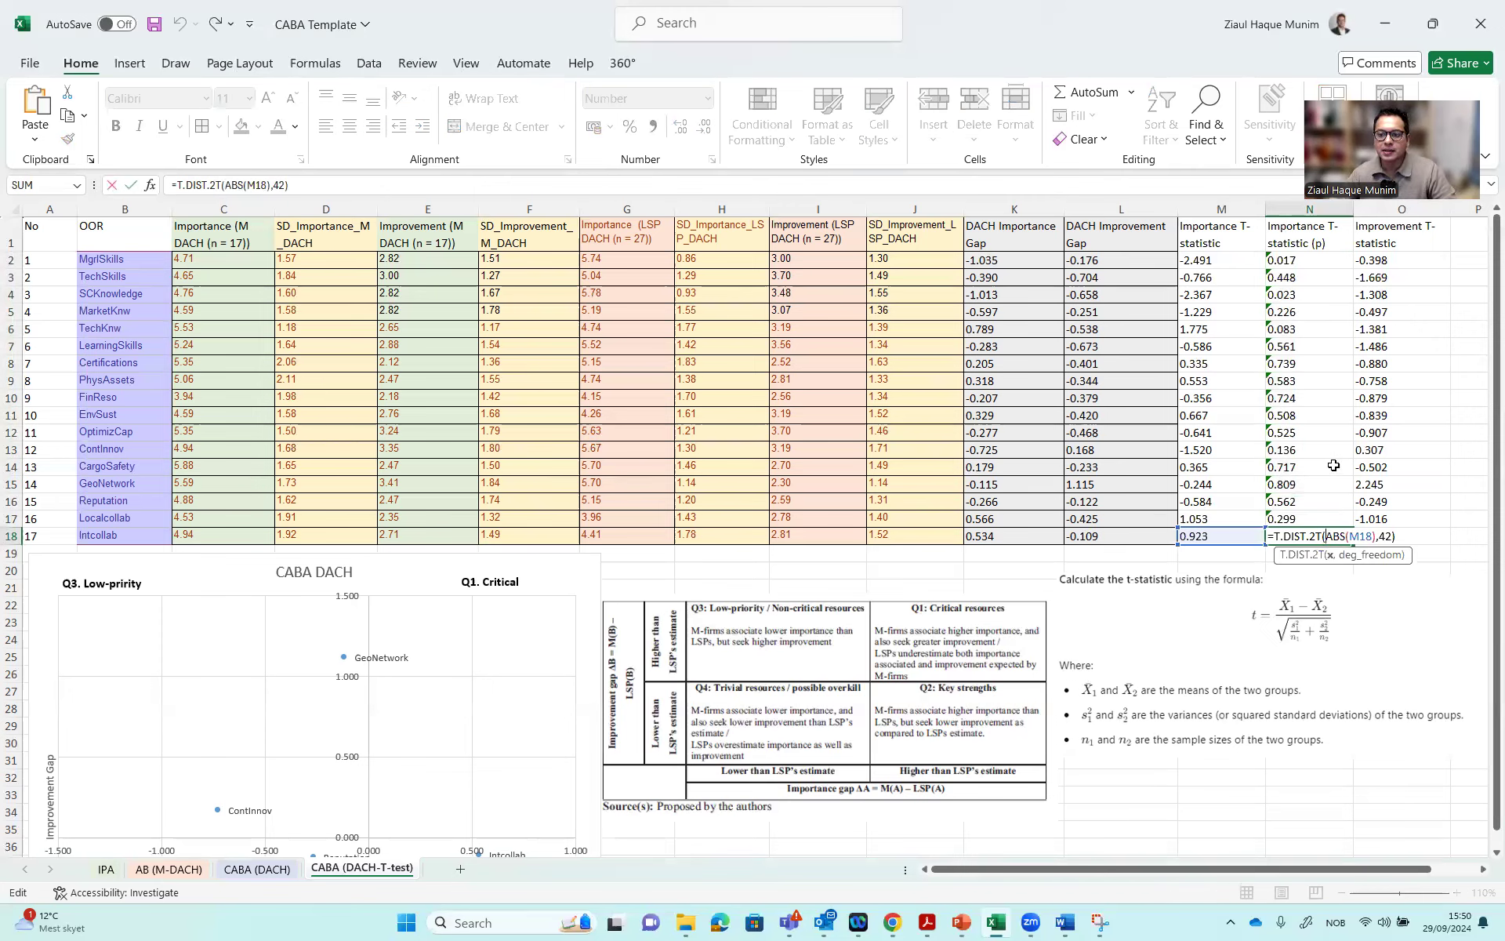
key(Return)
click(1317, 239)
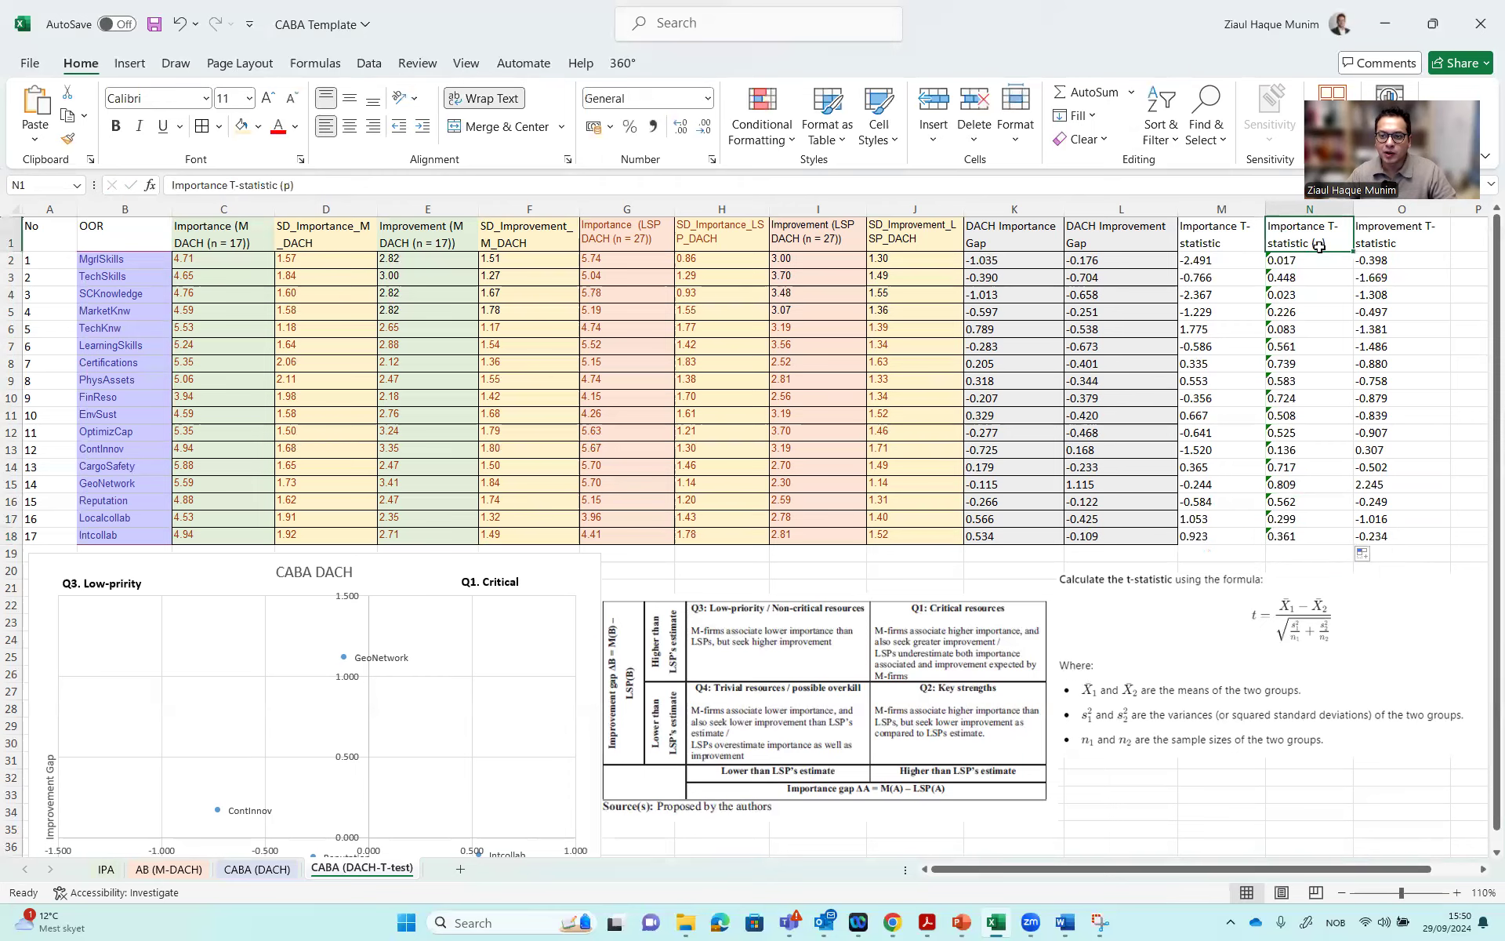
Label P1 as "Improvement T-statistic (p)", reusing the header text from O1
click(1342, 893)
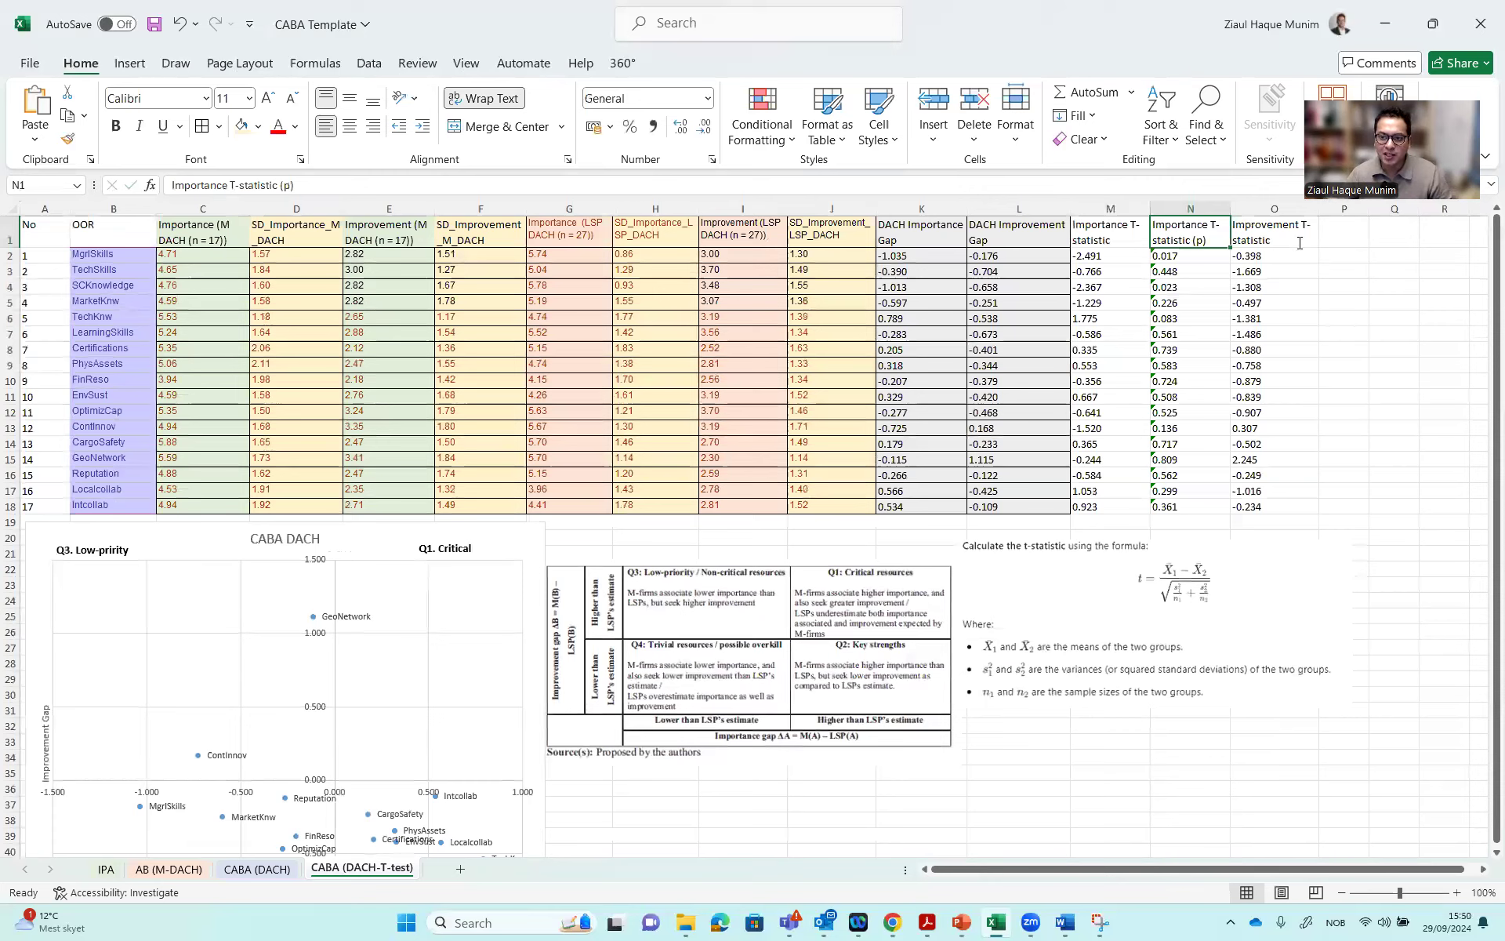
double_click(1295, 239)
drag(1296, 240, 1214, 226)
key(ctrl+c)
double_click(1339, 232)
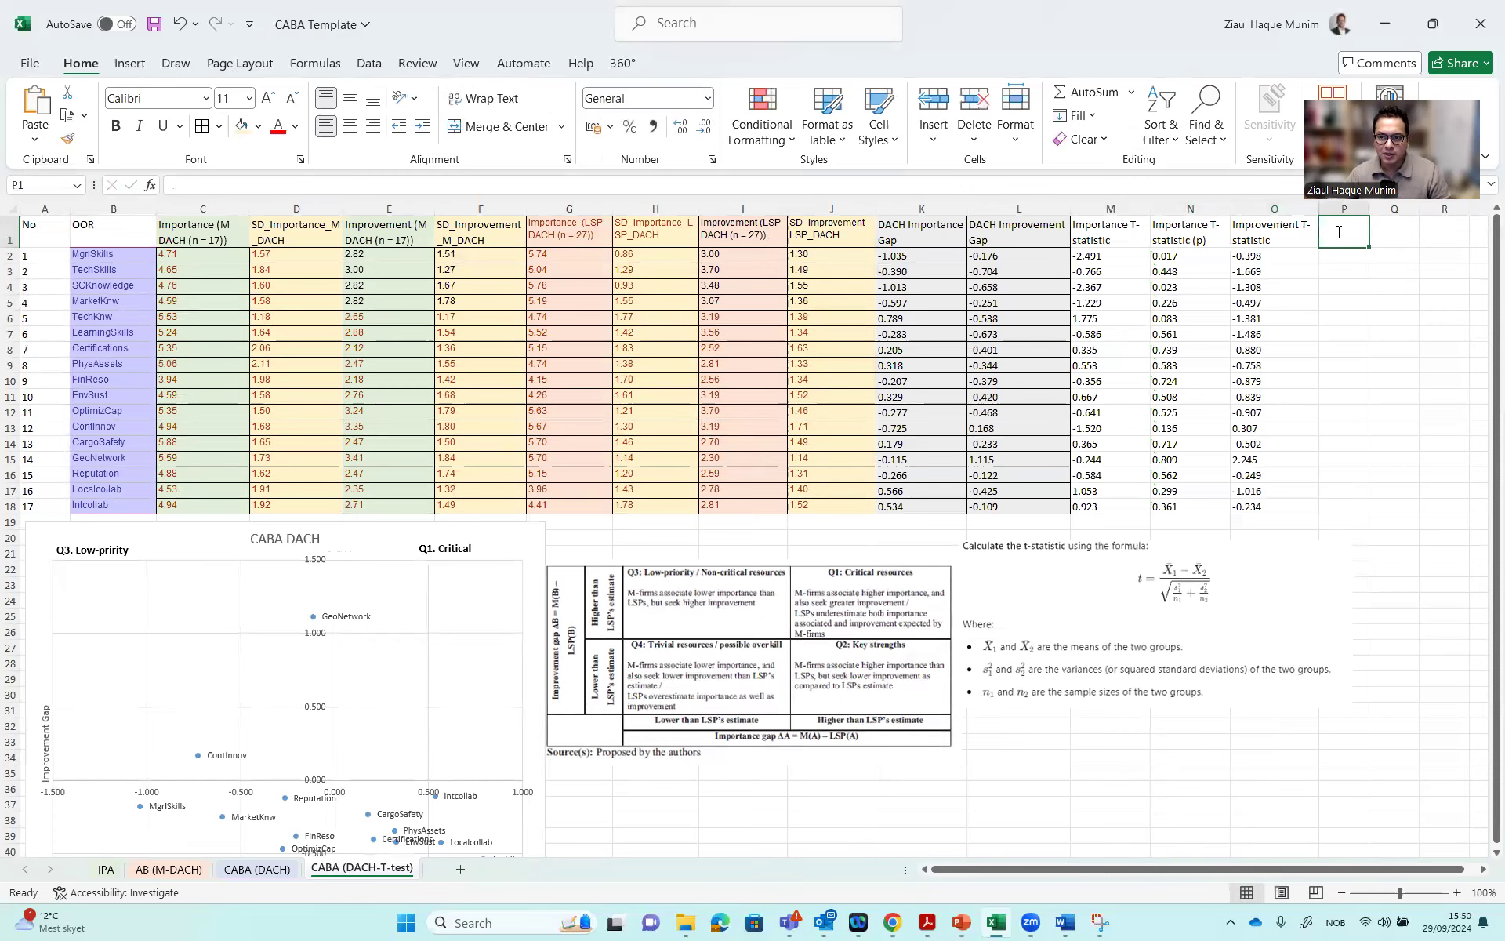
key(ctrl+v)
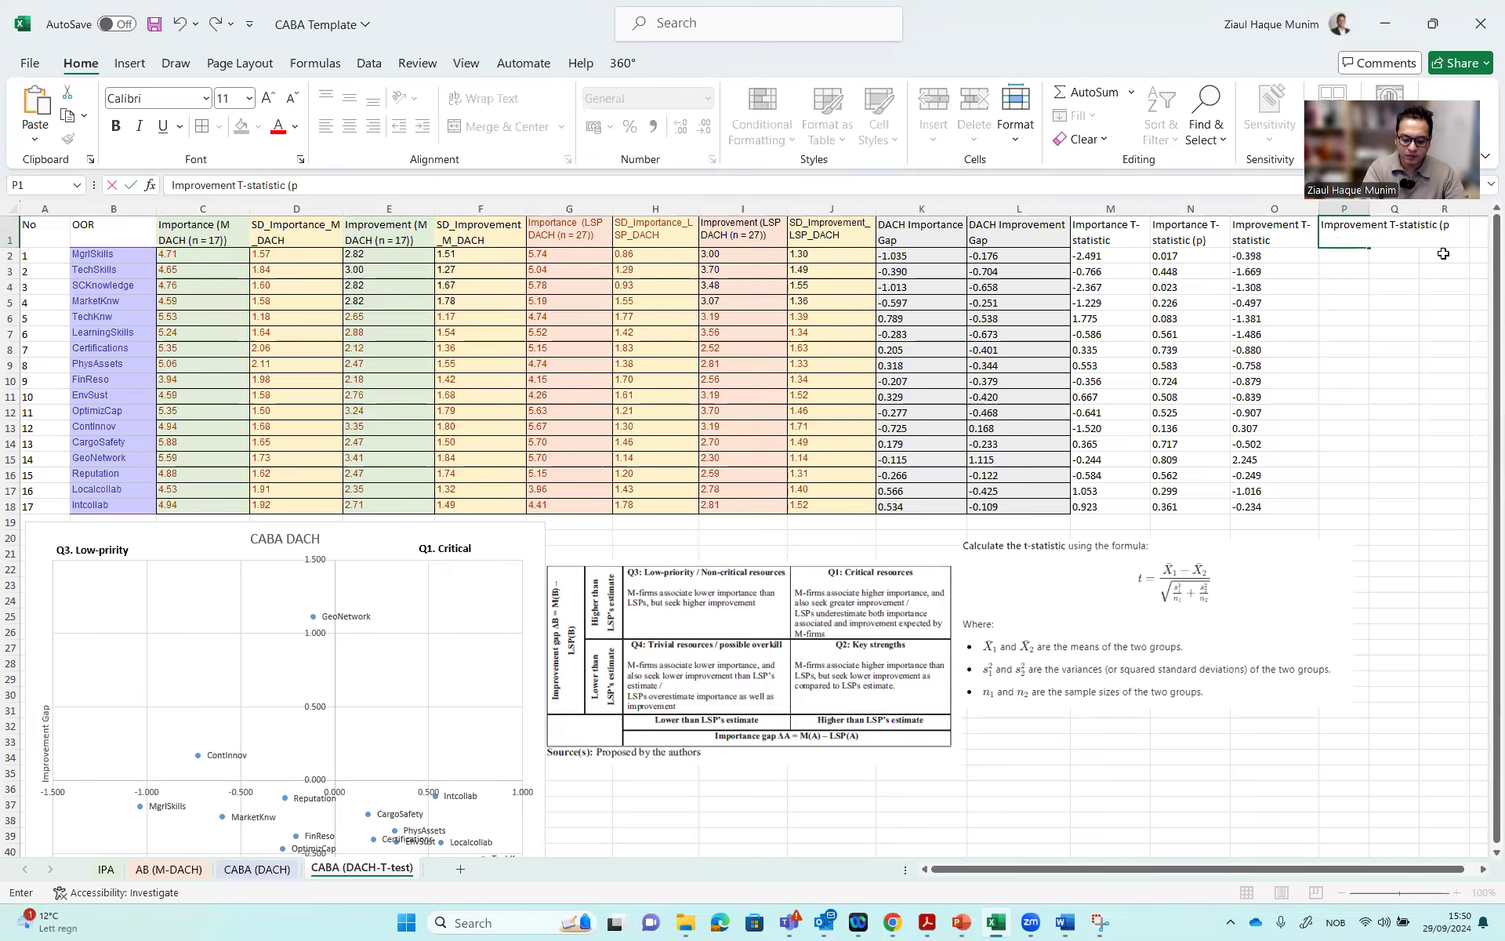
key(Return)
Wrap the header text in P1 and widen column P so the header fits on two lines
click(1359, 232)
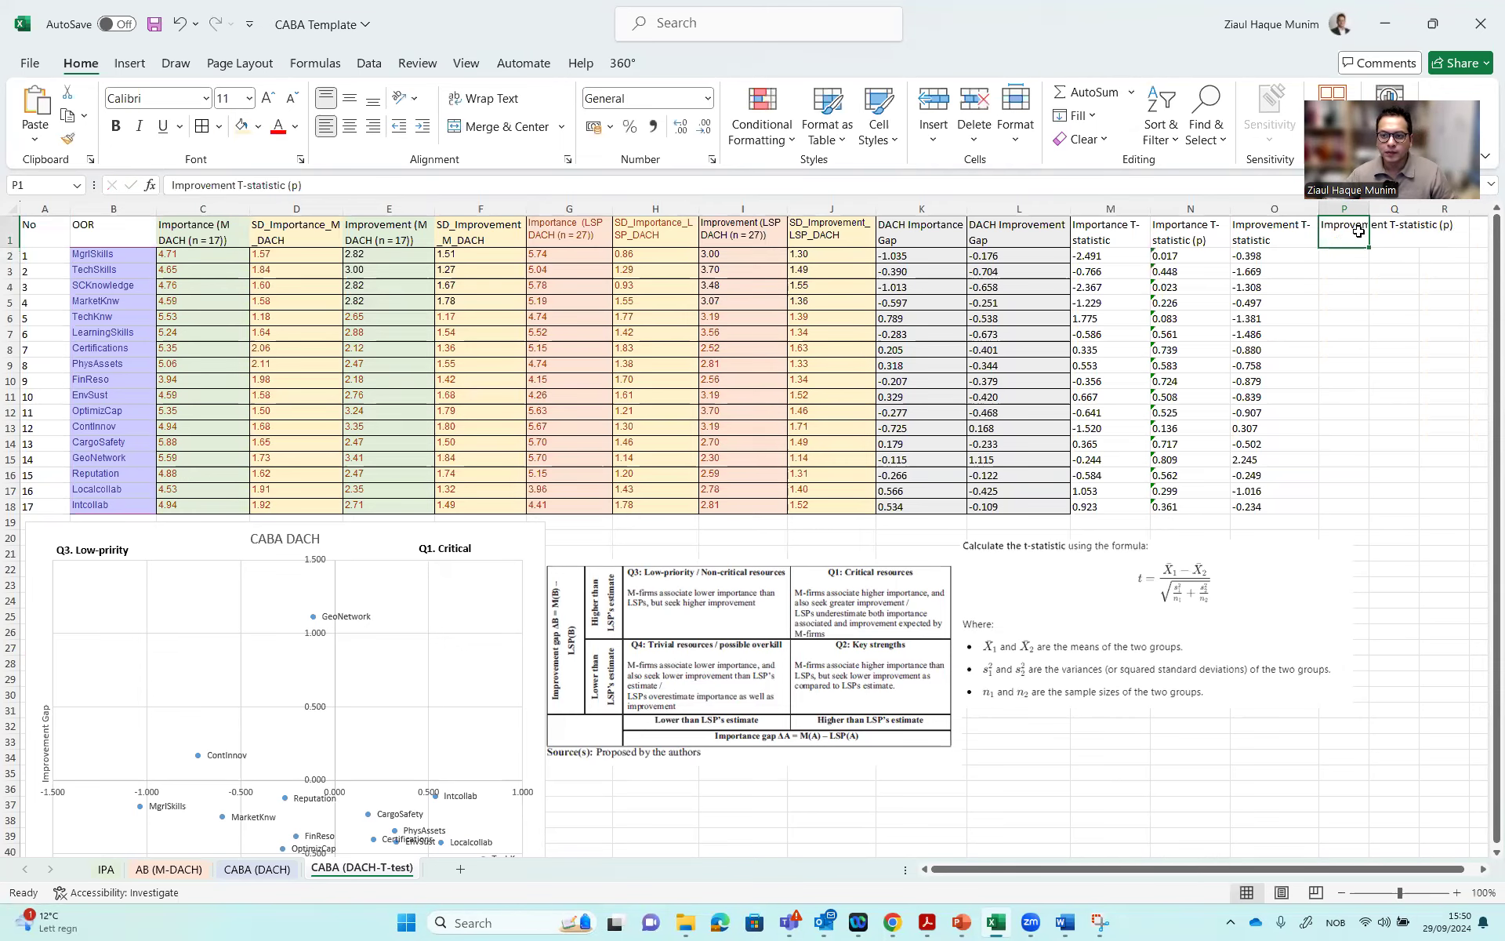
click(486, 98)
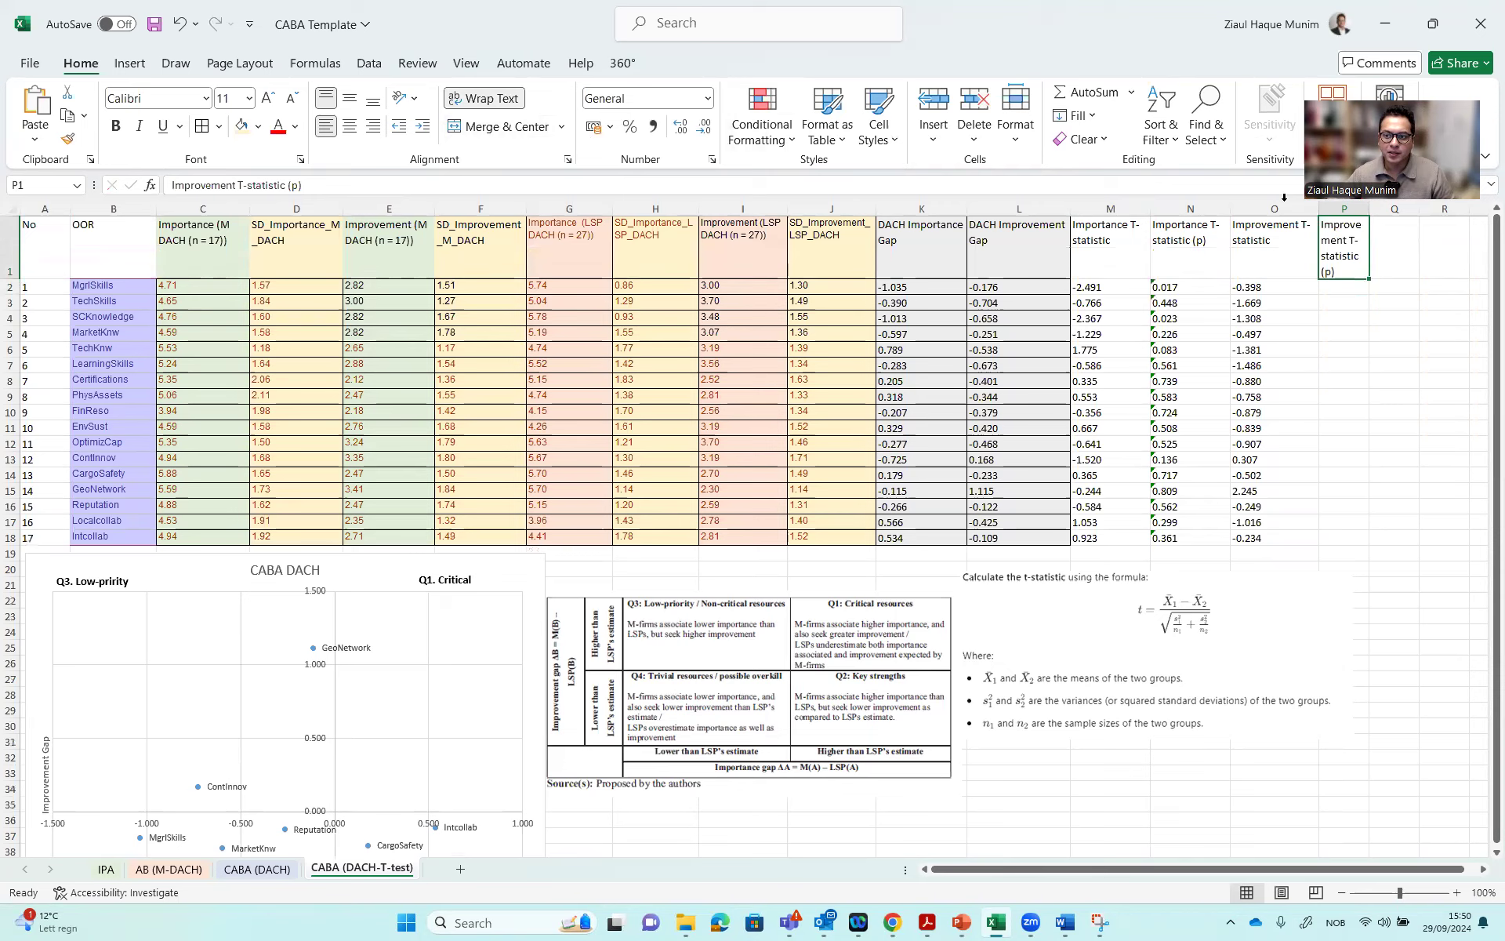
drag(1369, 208, 1389, 209)
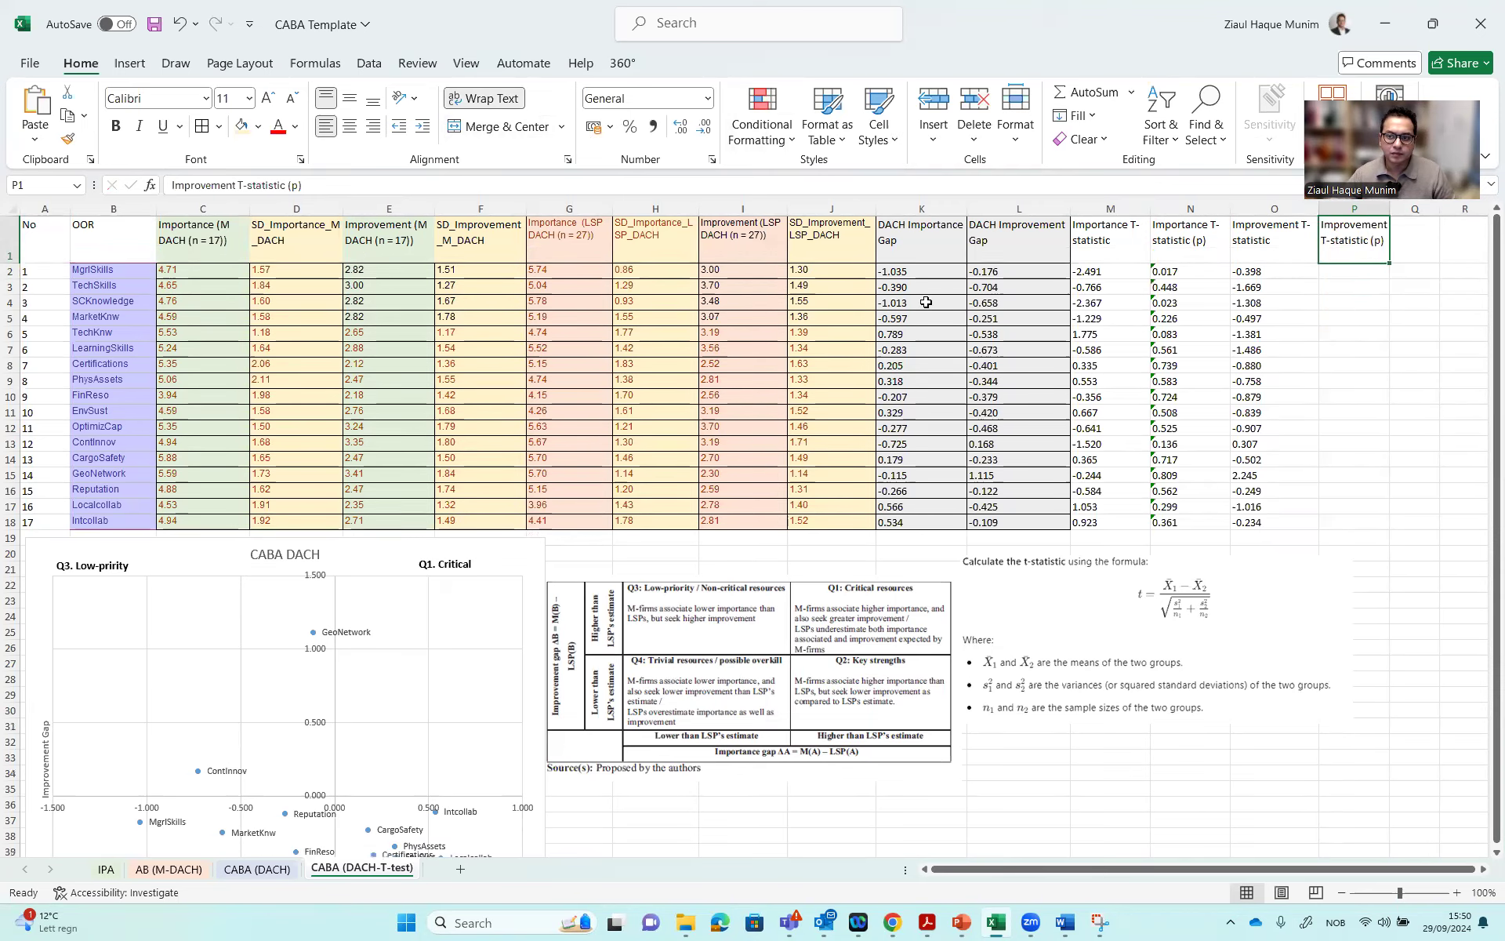
Enter the improvement p-value formula =T.DIST.2T(ABS(O2),42) in P2
click(1352, 273)
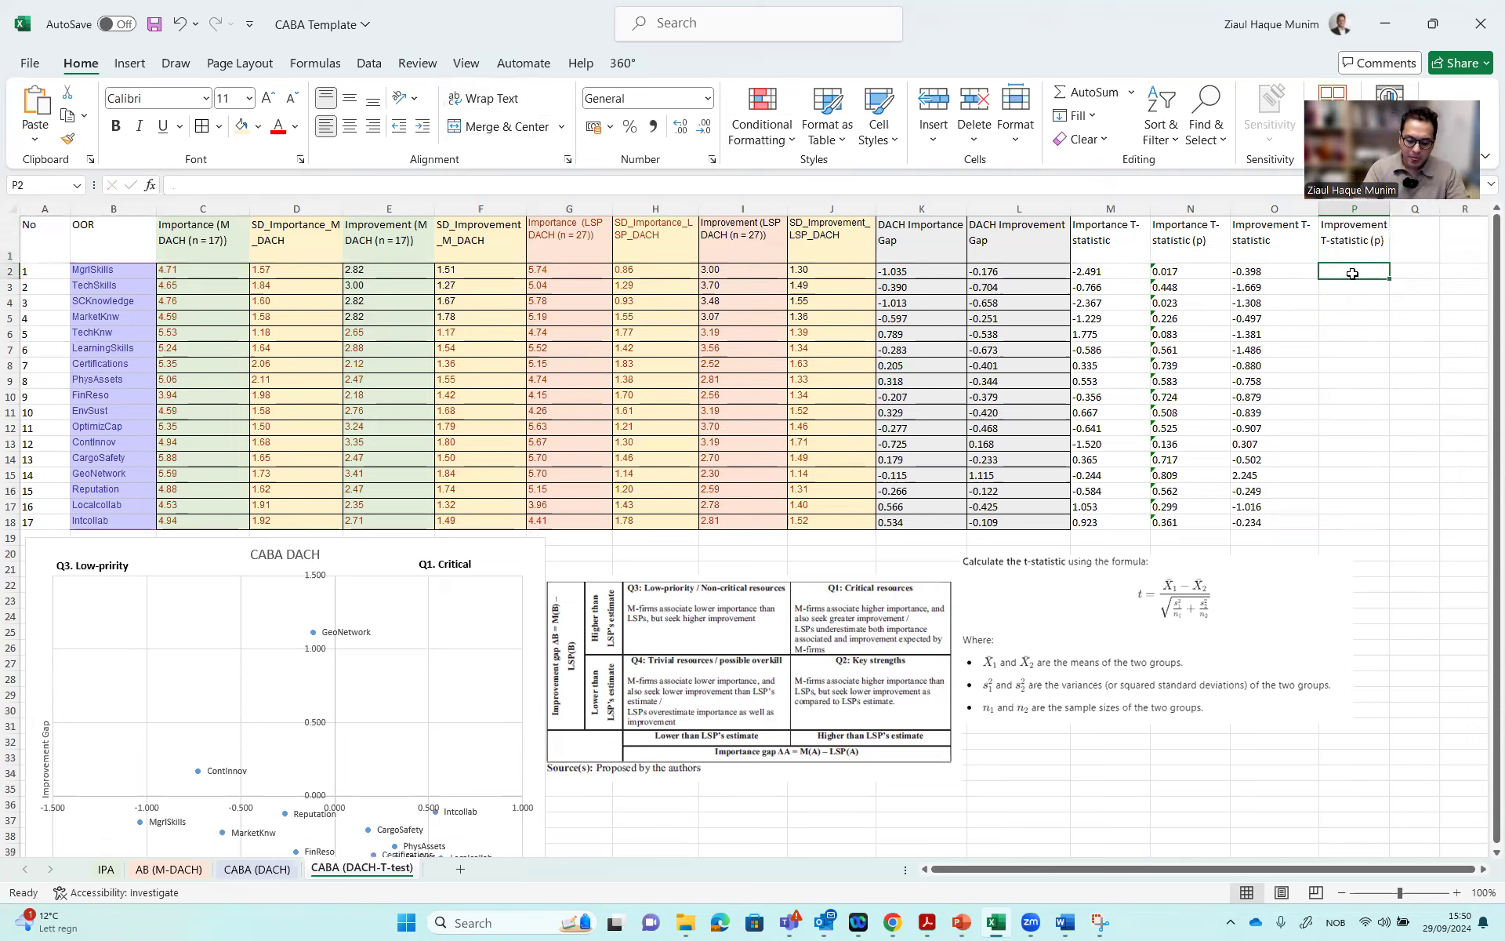
text(=)
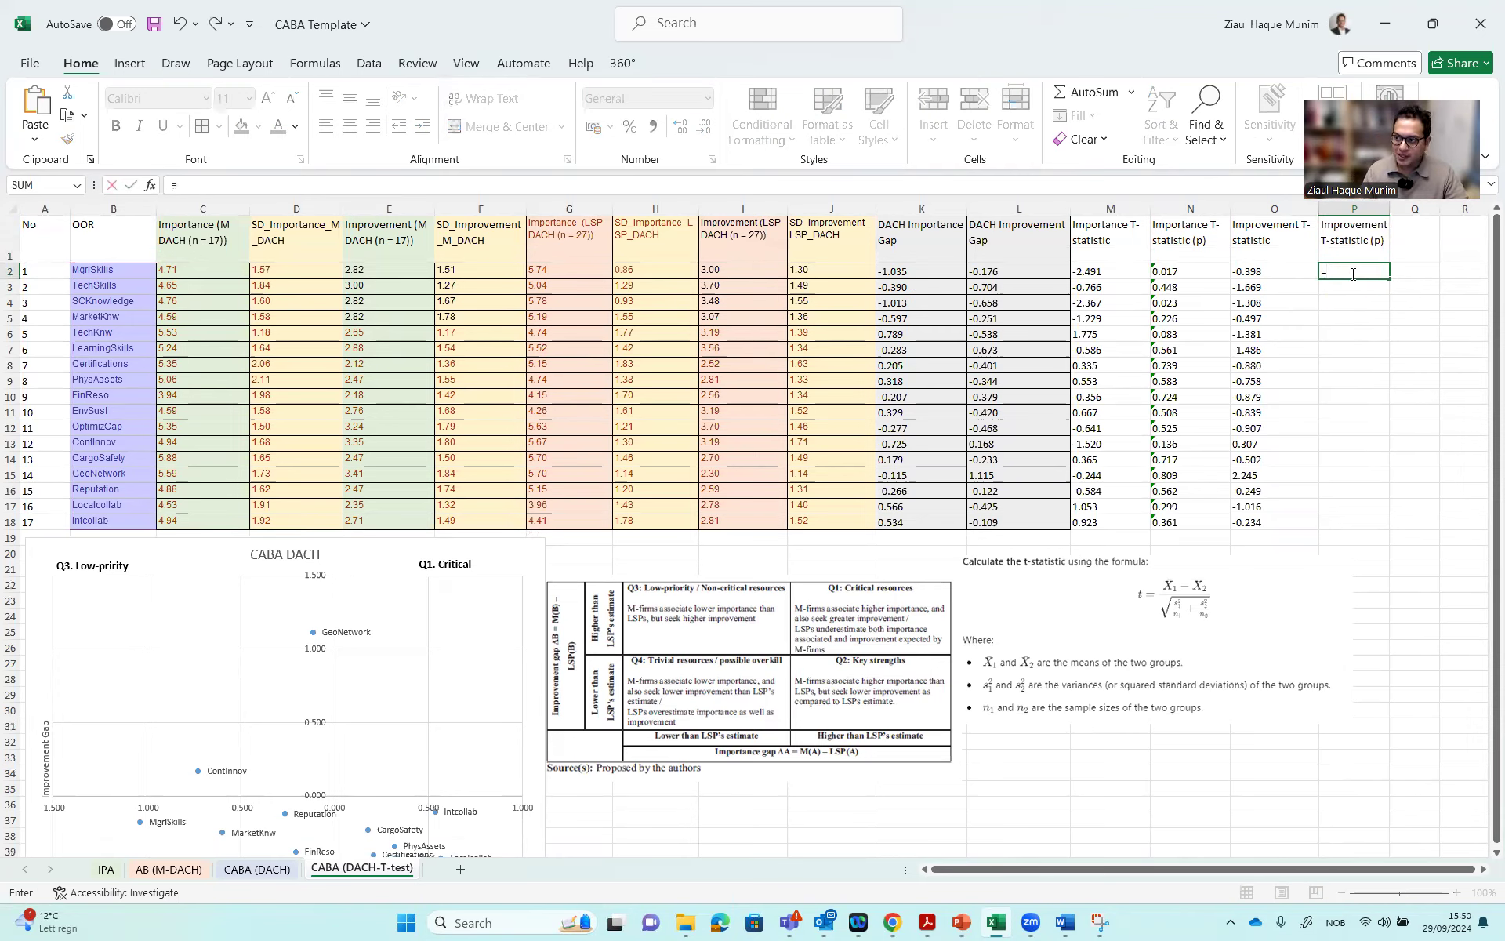
text(t.dist)
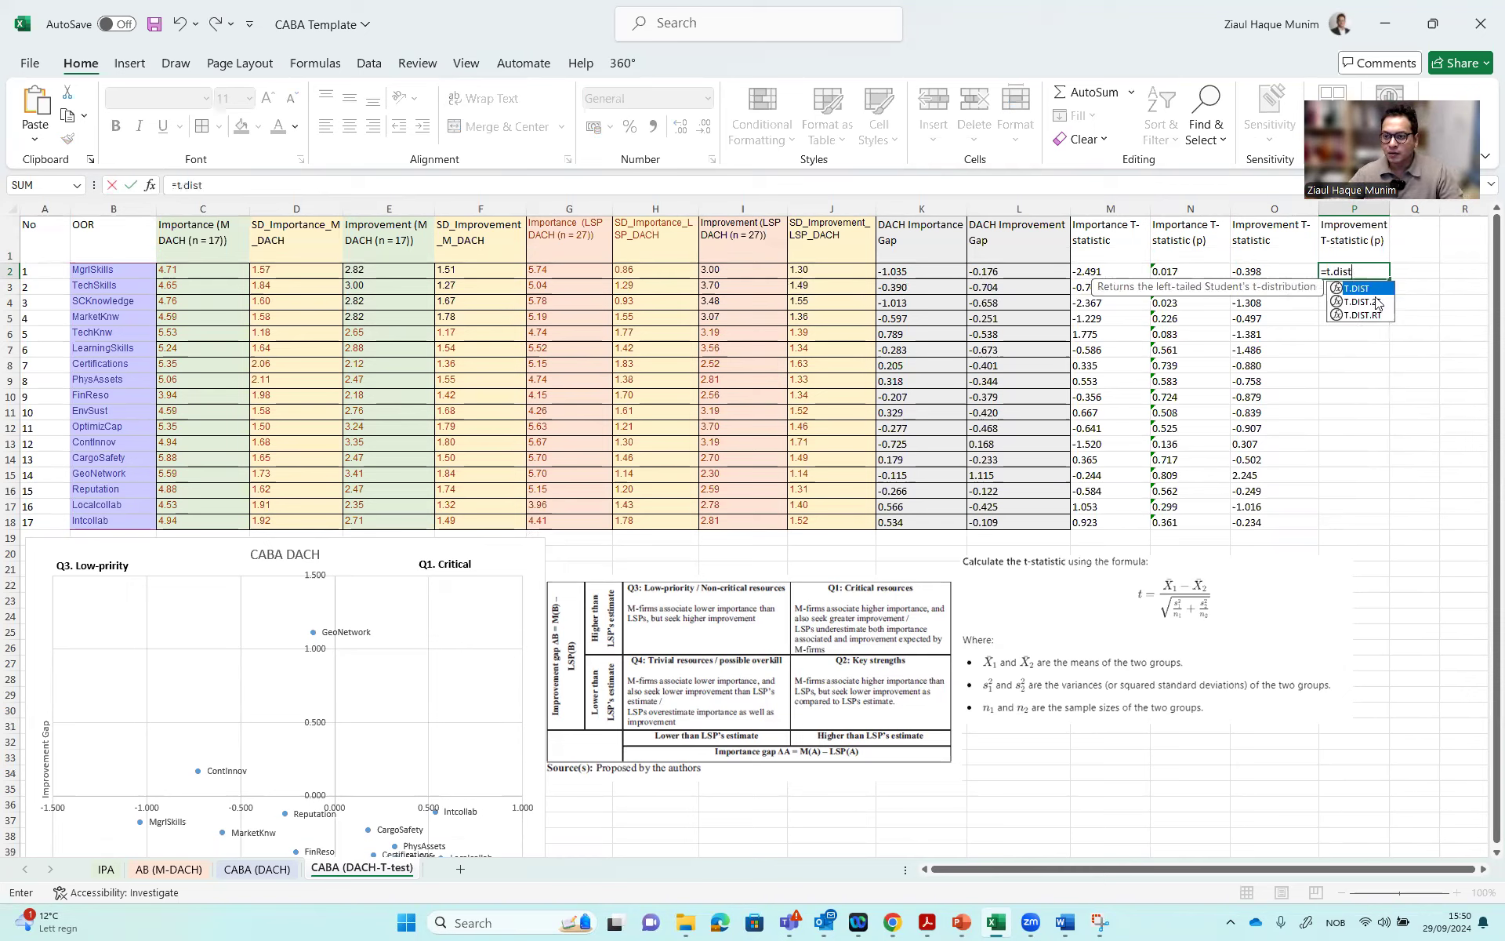
double_click(1362, 301)
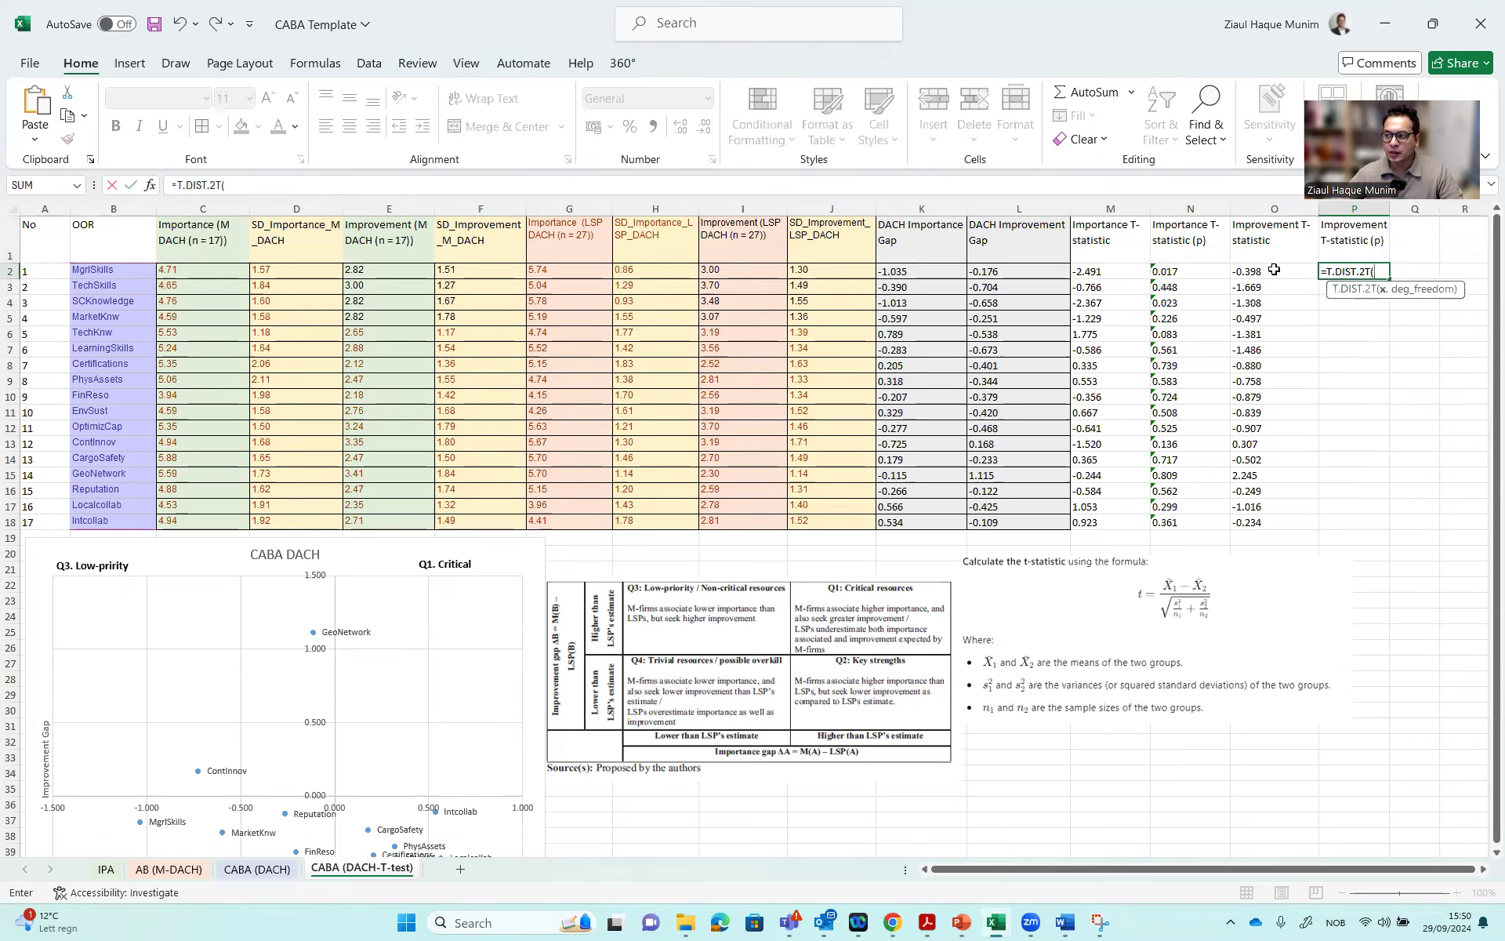
text(abs)
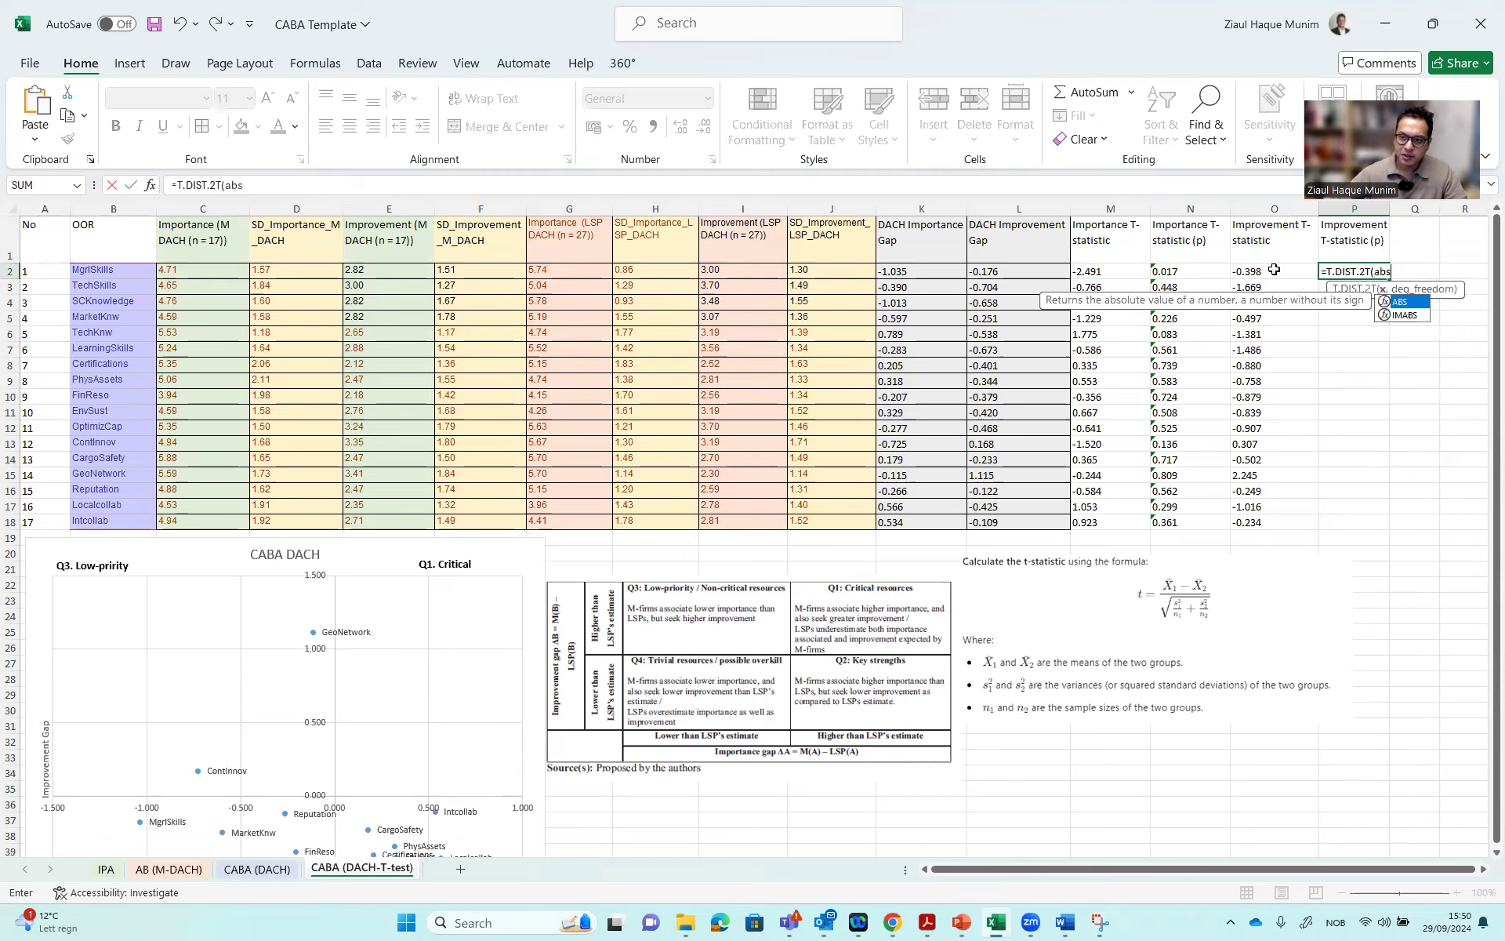
double_click(1410, 303)
click(1270, 270)
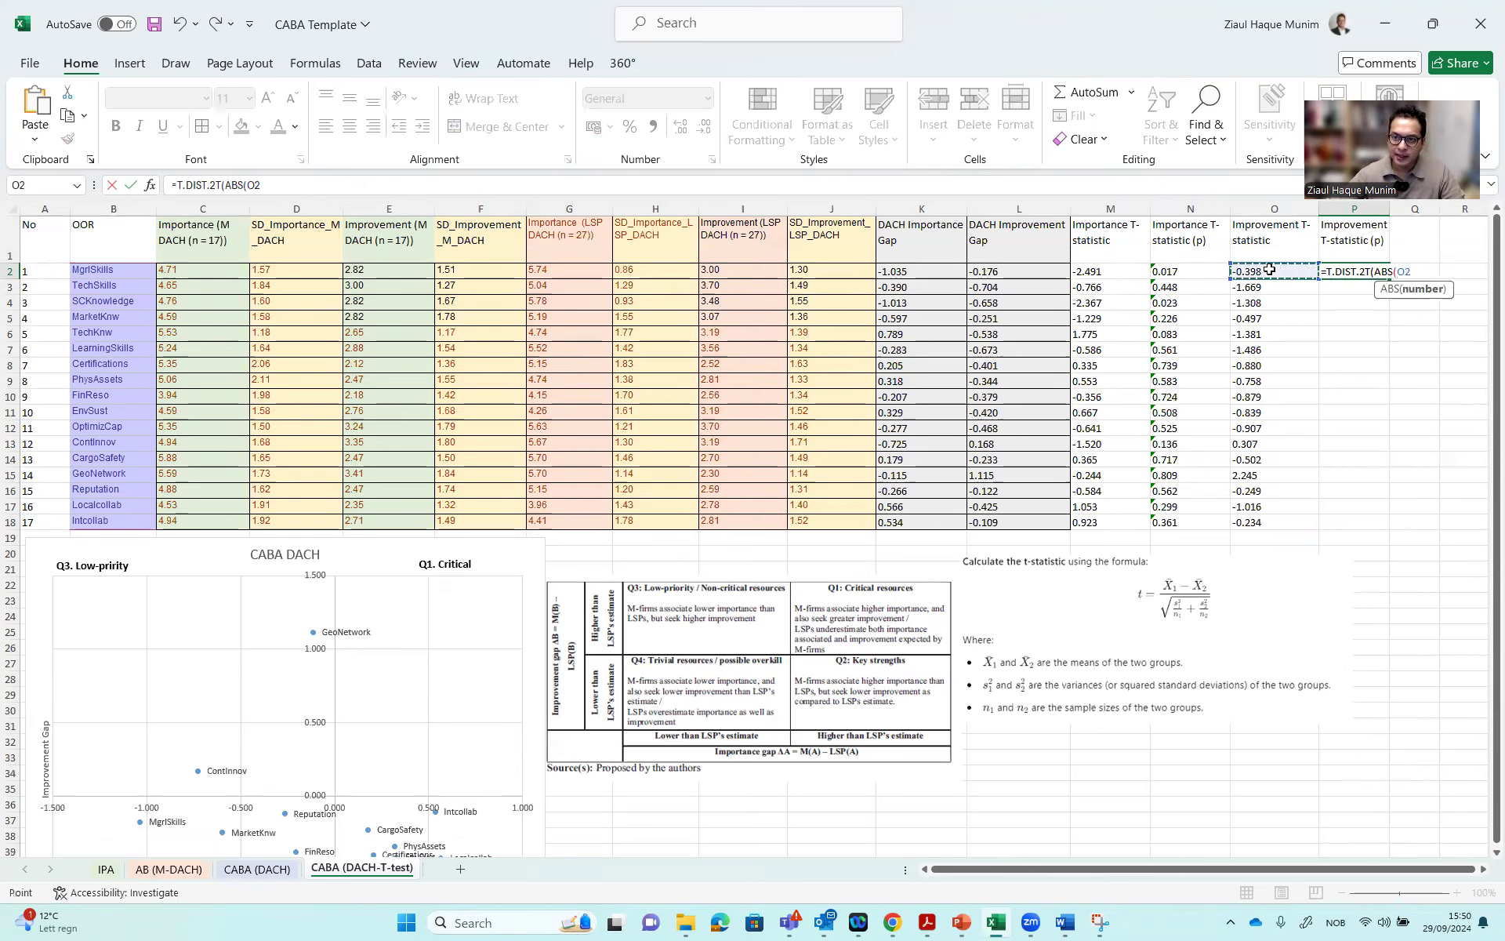
text(),42)
key(Return)
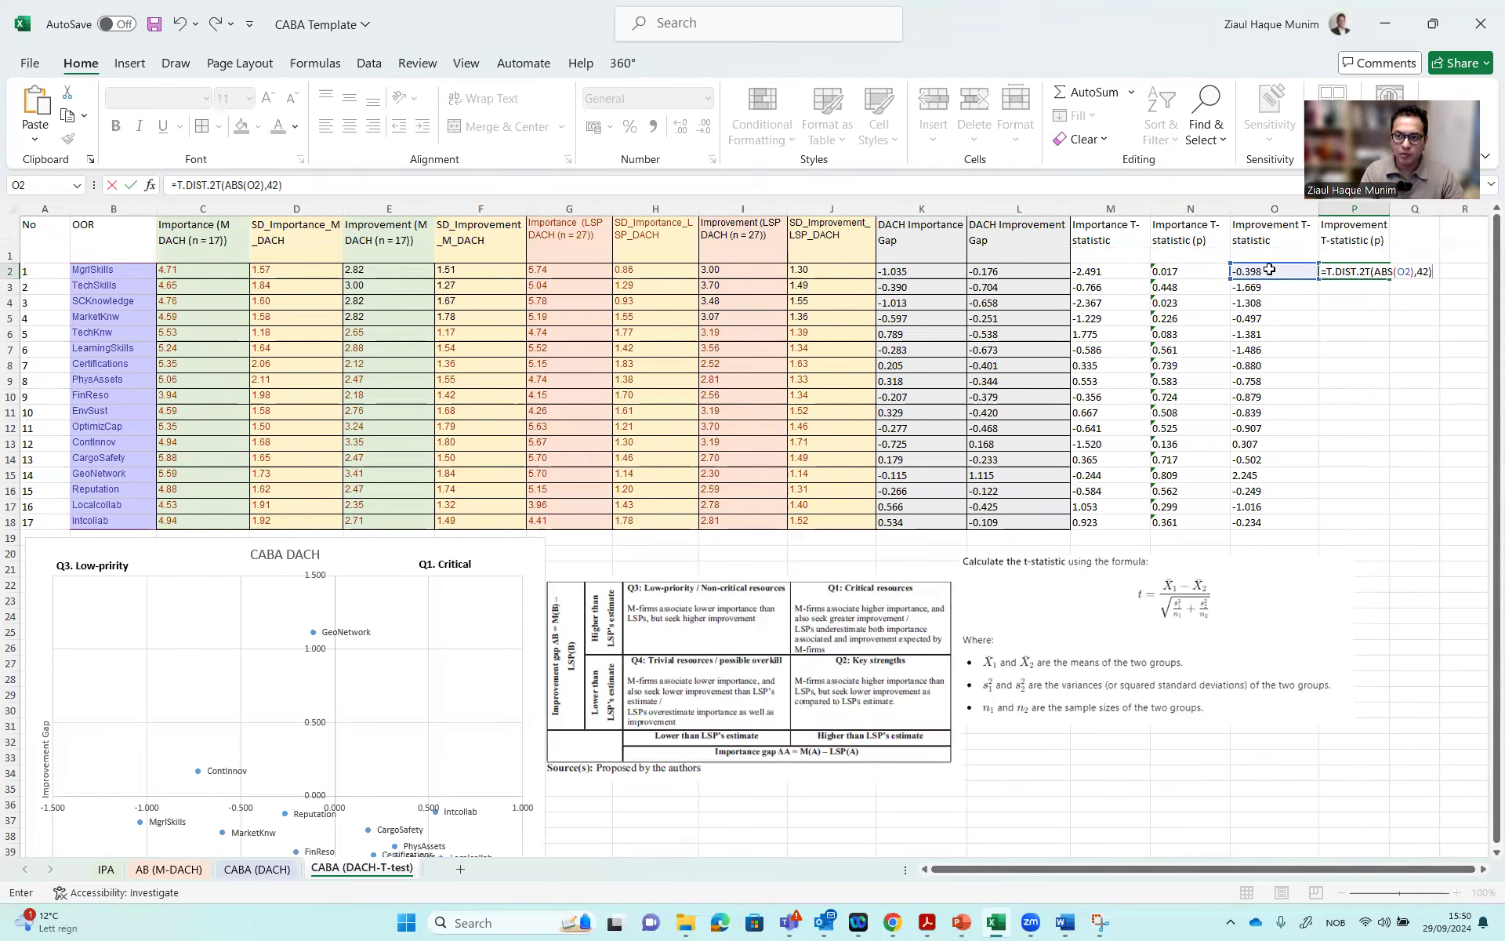
Fill the improvement p-value formula from P2 down to P18 and format the results to three decimal places
click(1340, 271)
drag(1389, 279, 1348, 522)
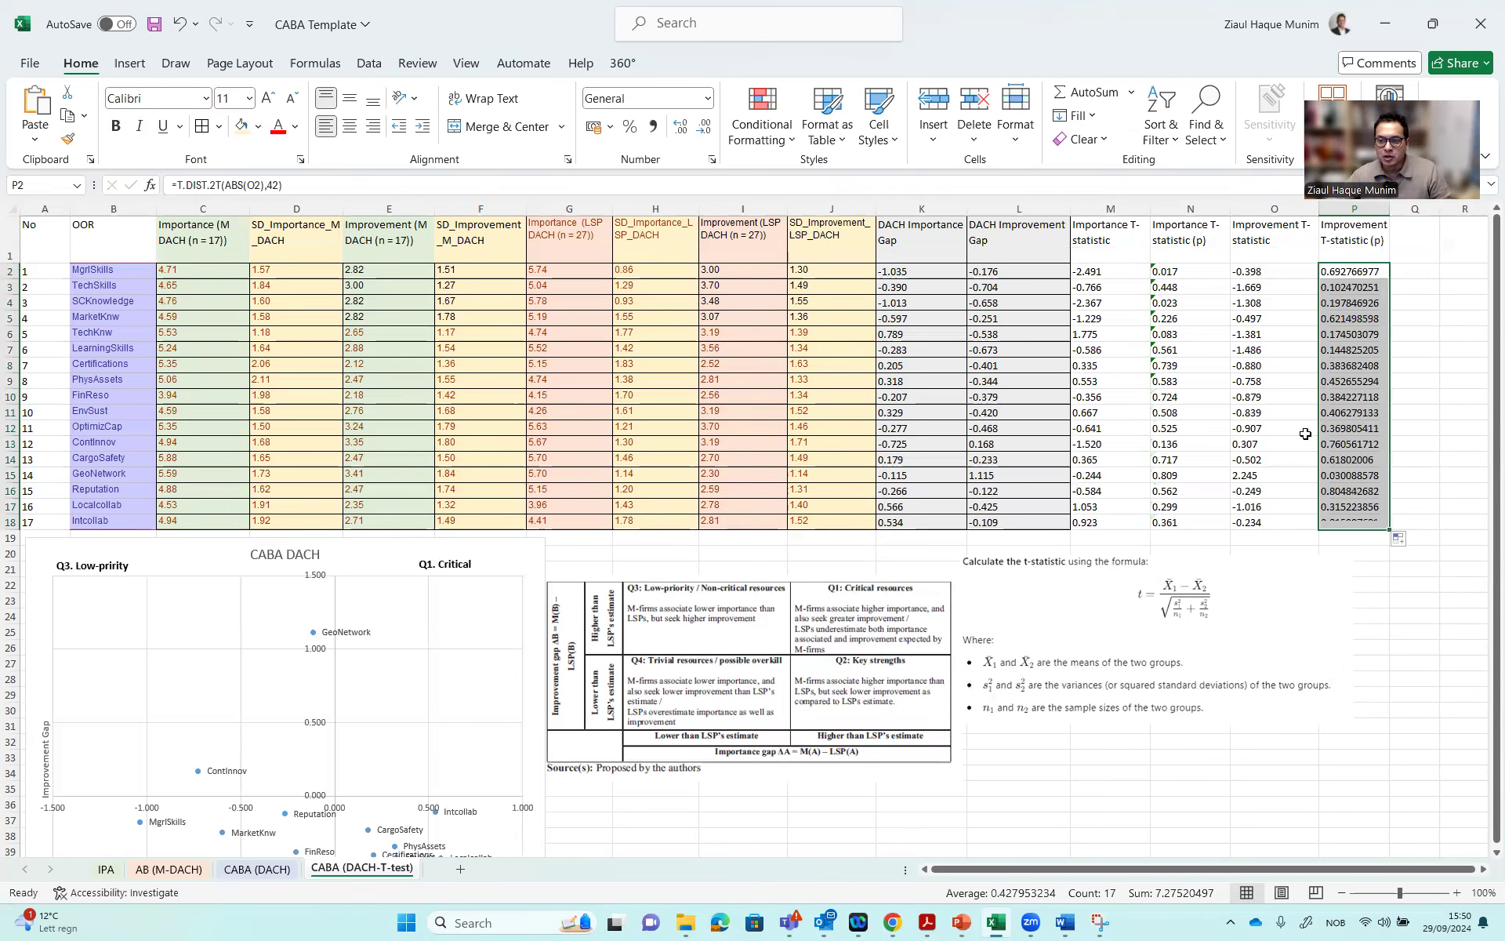
click(704, 127)
click(704, 127)
click(704, 127)
click(704, 127)
click(704, 127)
click(704, 127)
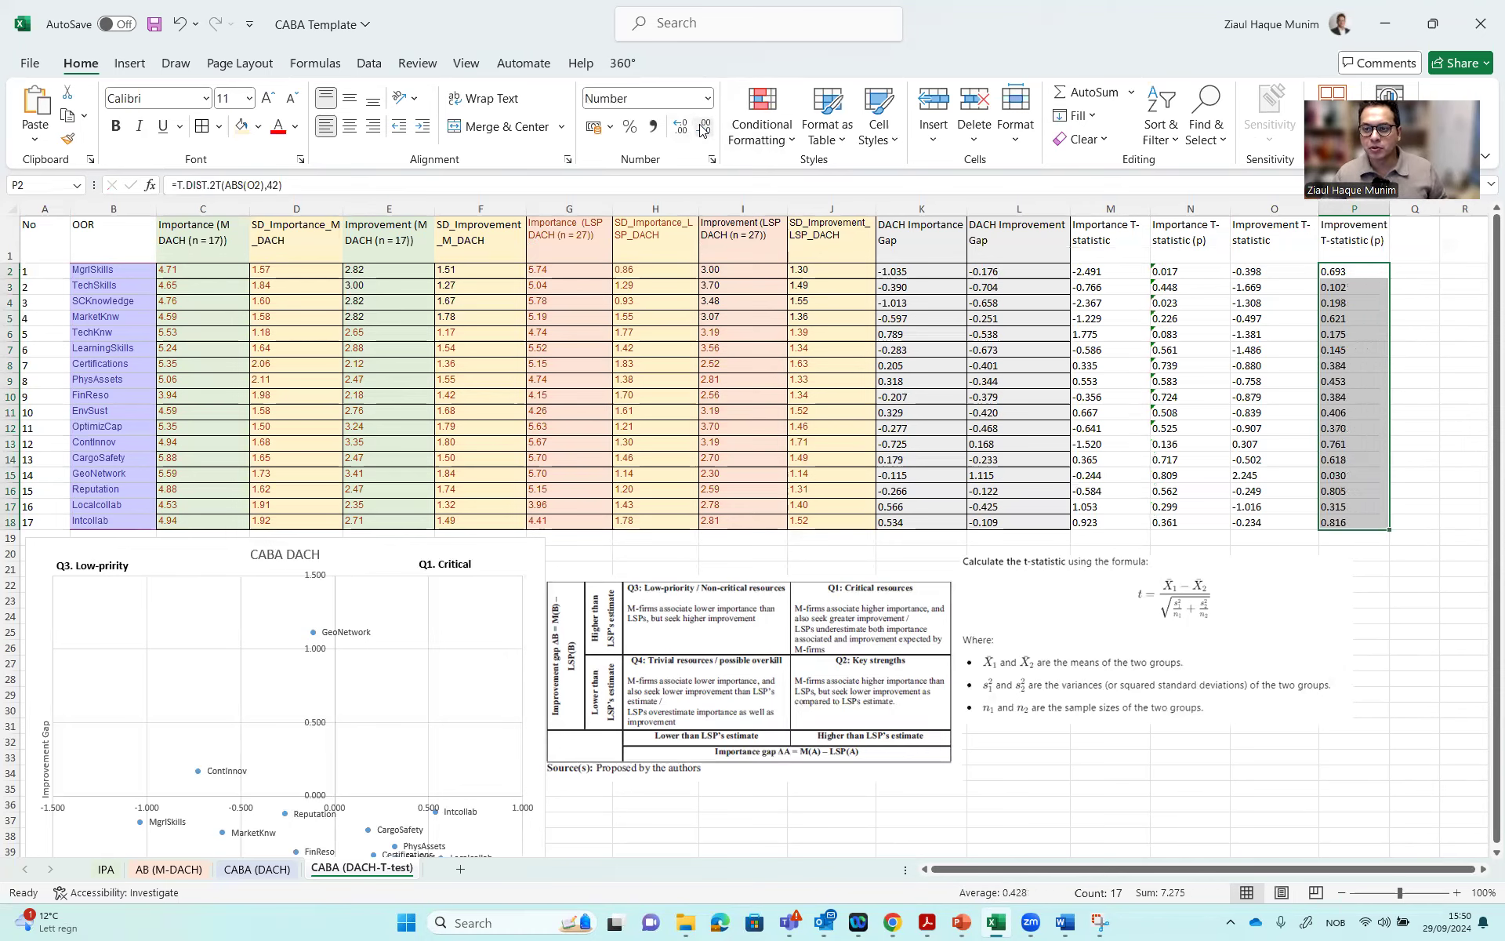
click(1419, 364)
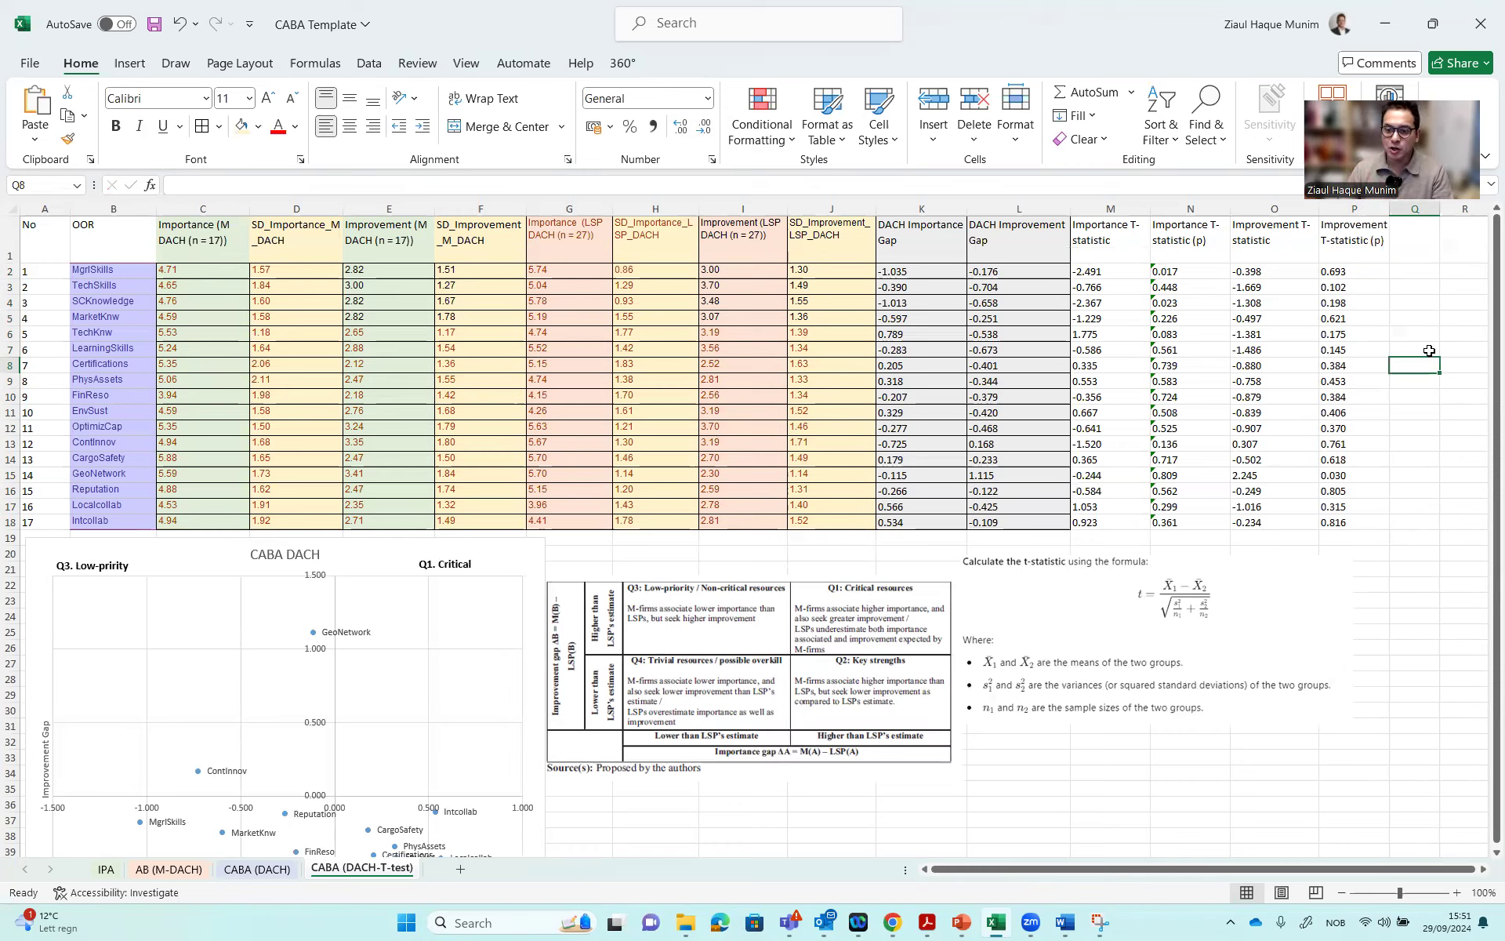
Move the t-statistic formula picture slightly lower to free the rows beneath the p-value columns
drag(1253, 598, 1253, 608)
click(1189, 552)
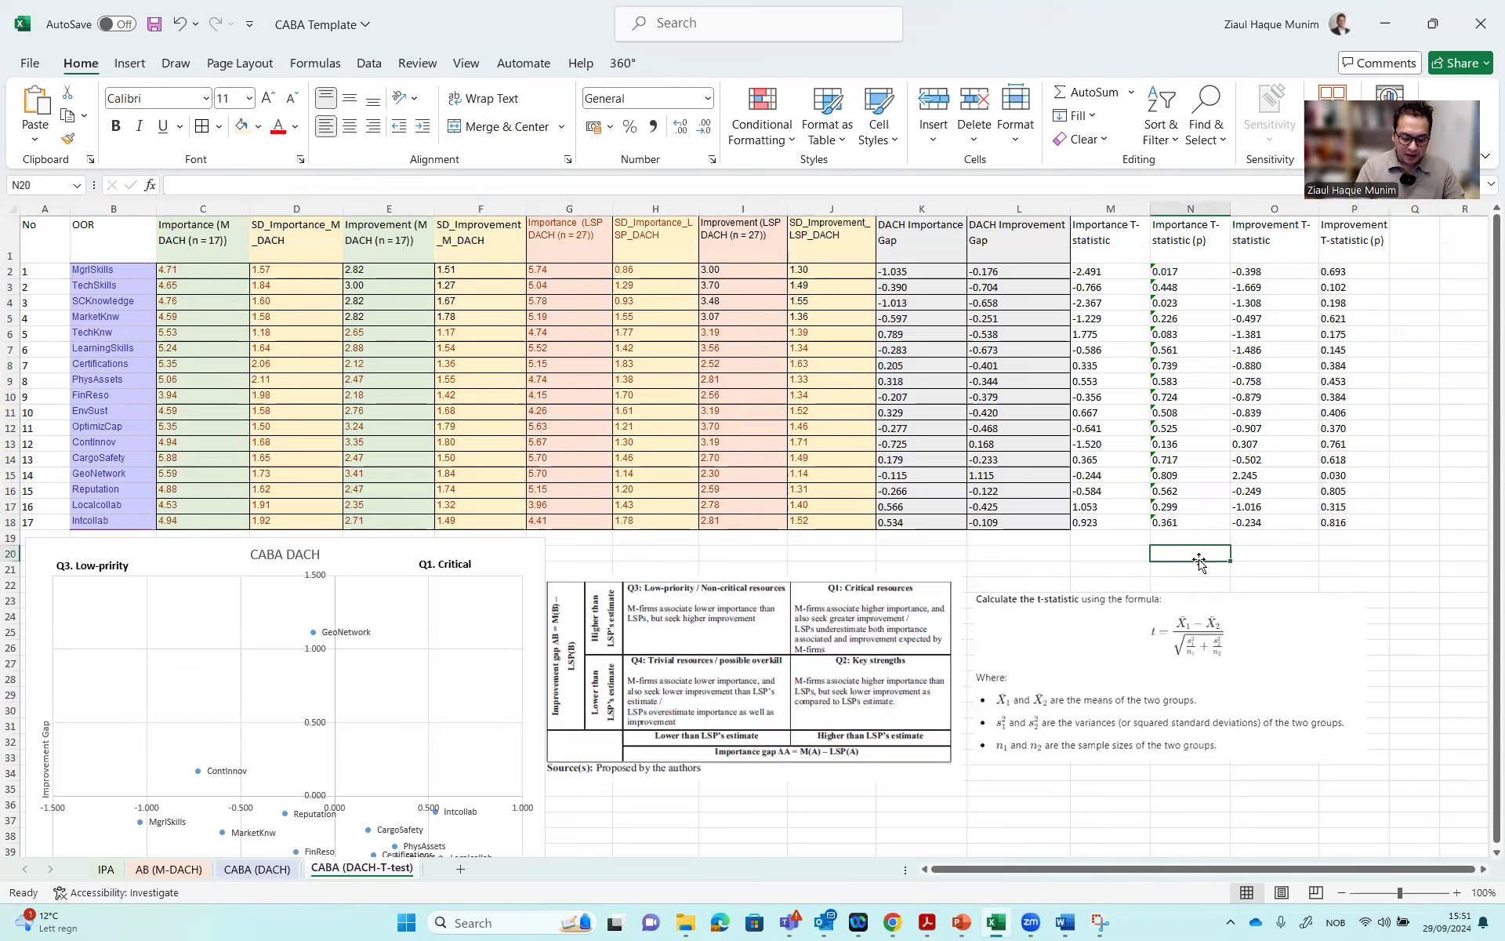
Enter the note "If p values less than 0.05, there is a sifnificnat statistical difference" in N20
text(If p vaøl)
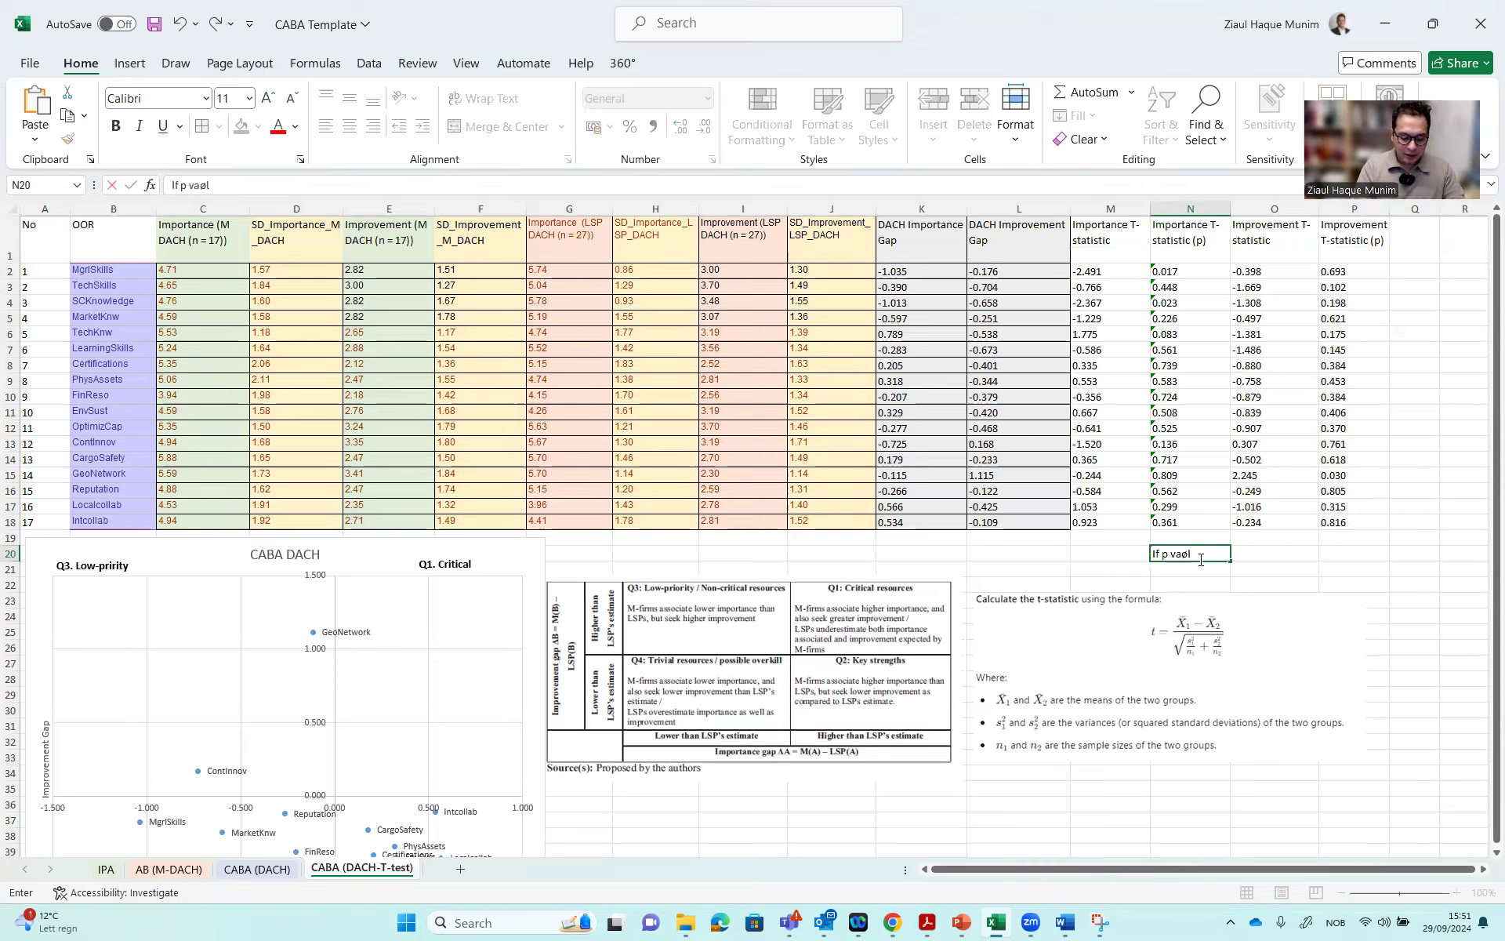
key(BackSpace)
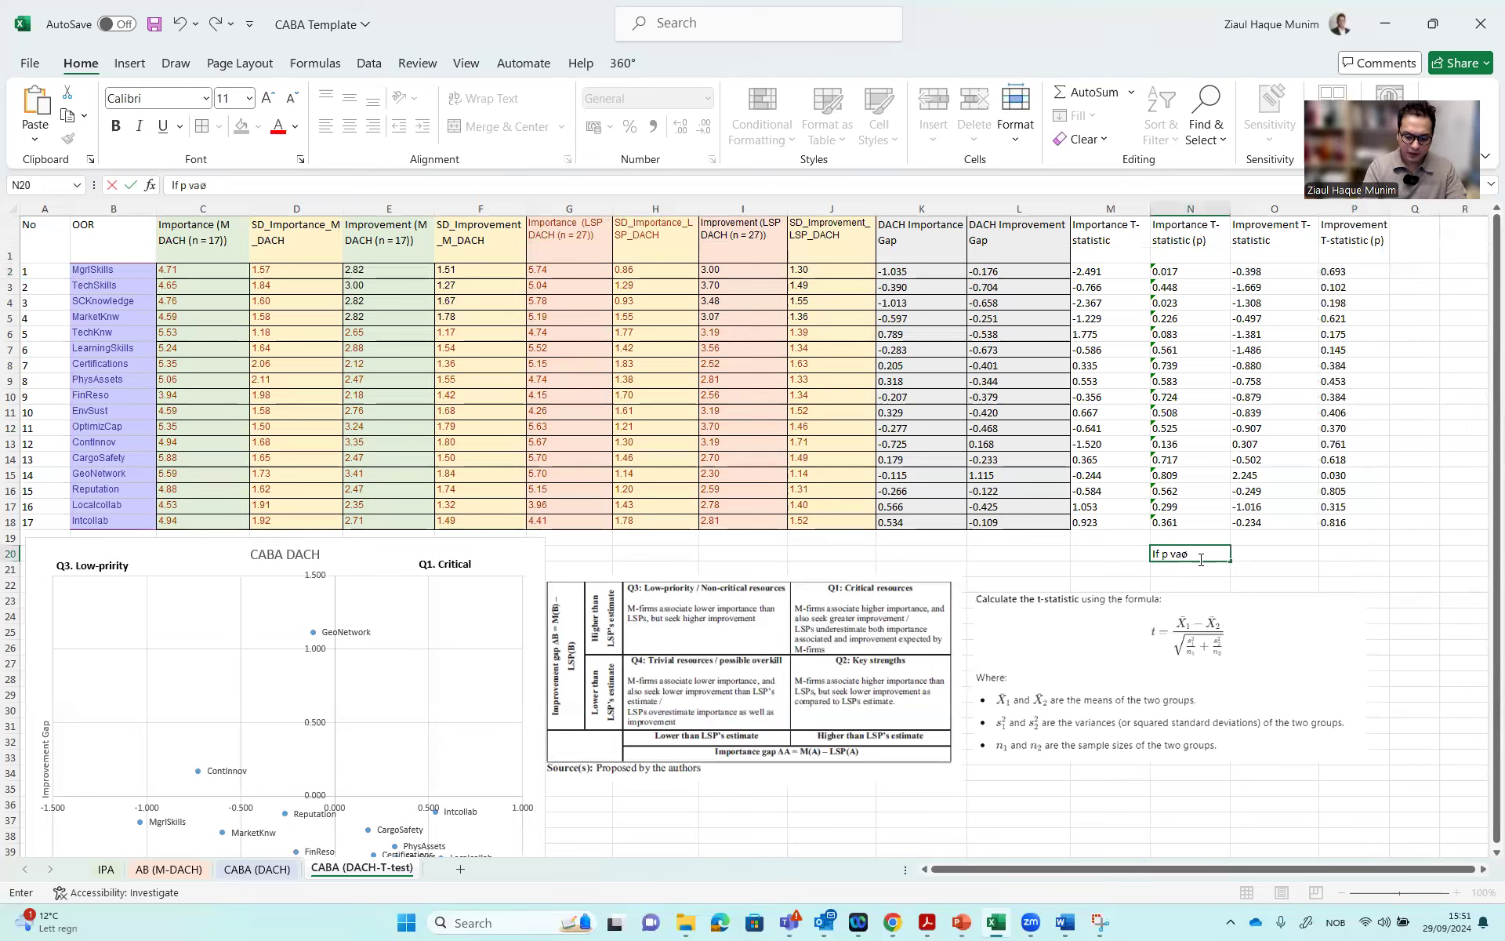
text(lues)
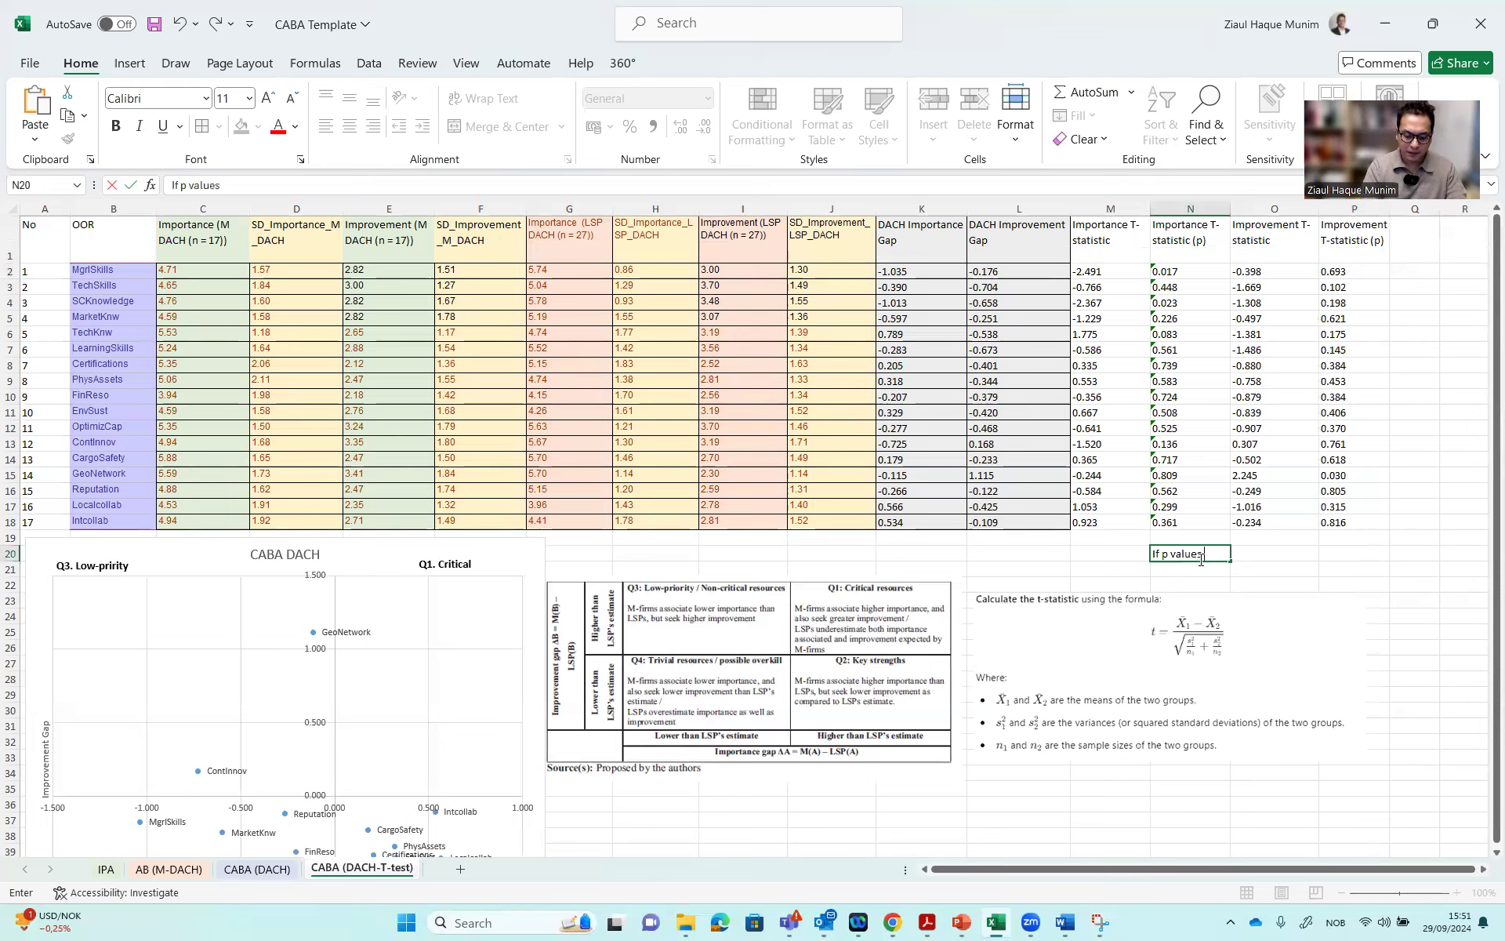
text( less than )
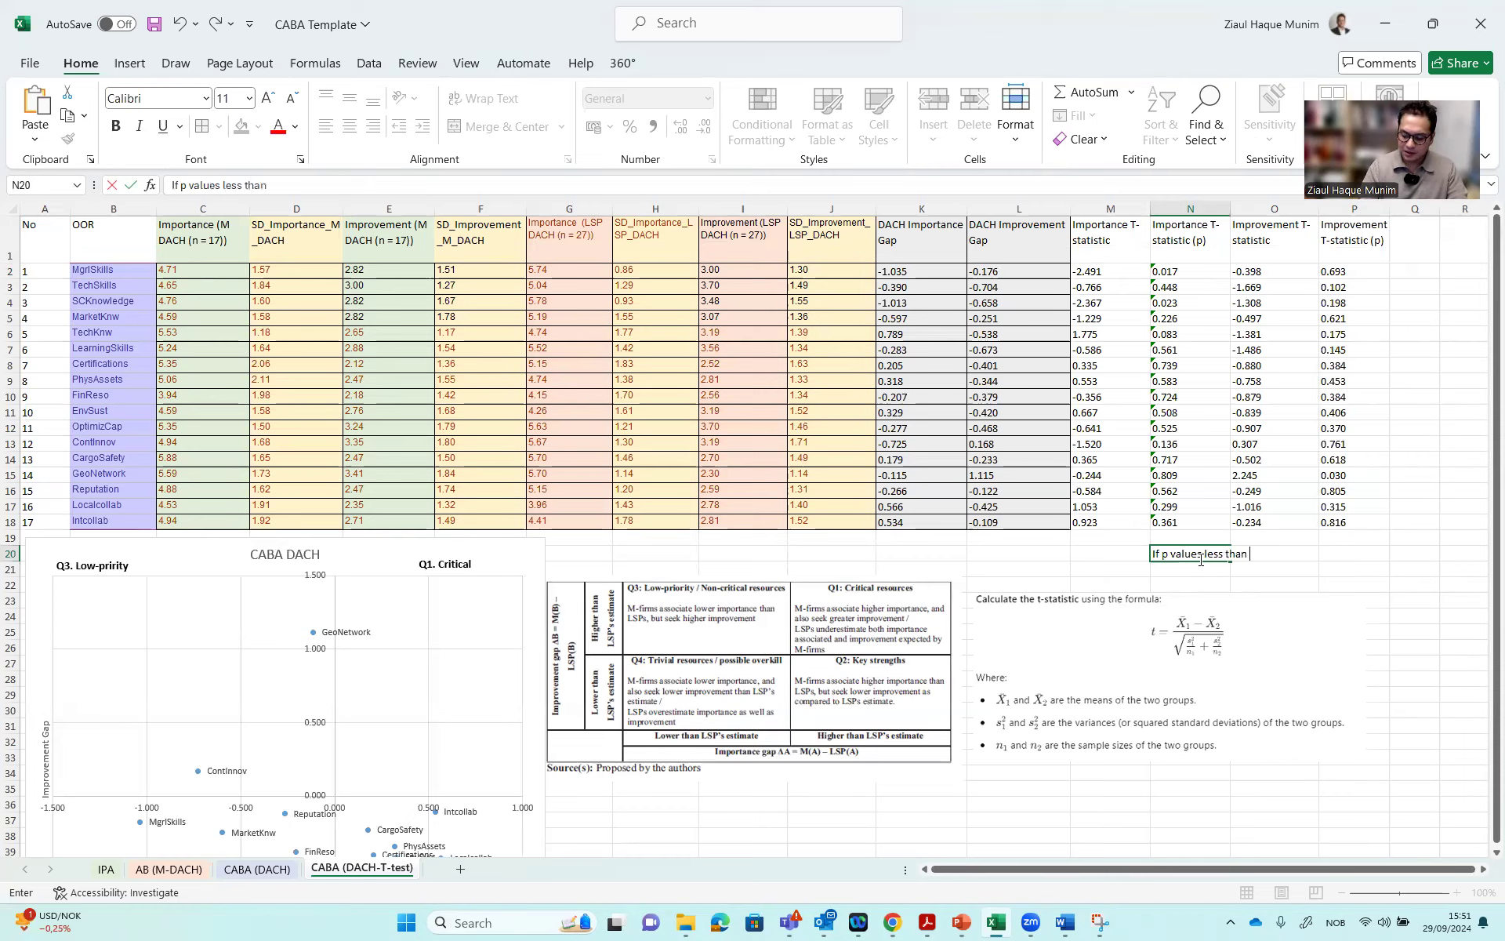
text(0.05, there is a sifnificnat statioscatical)
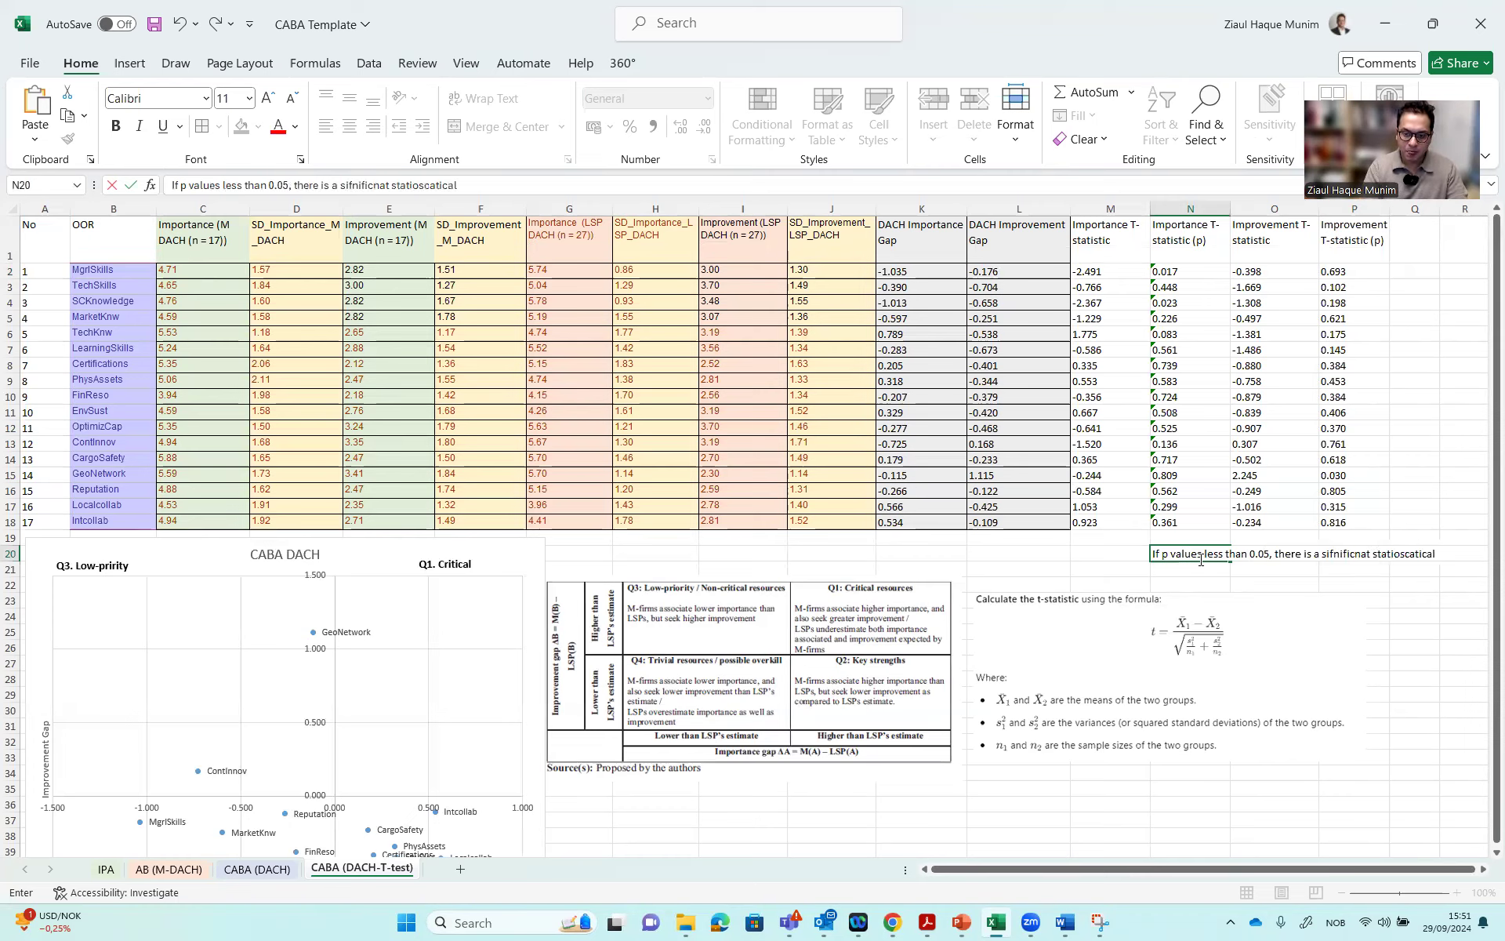
text( difference)
click(1402, 555)
key(BackSpace)
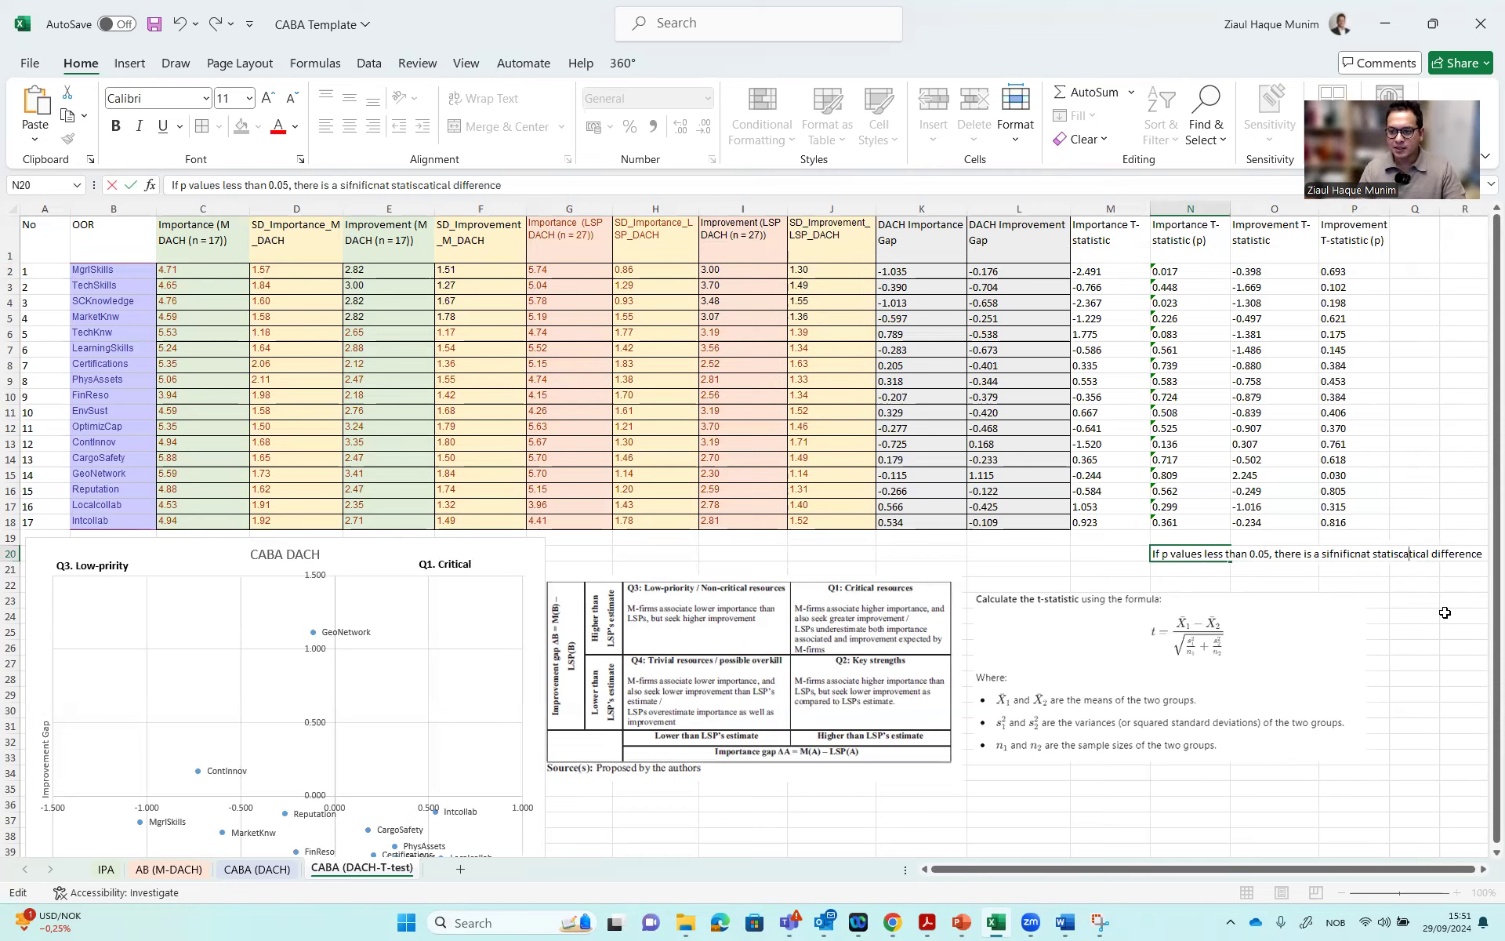
key(Delete)
key(Delete)
key(Return)
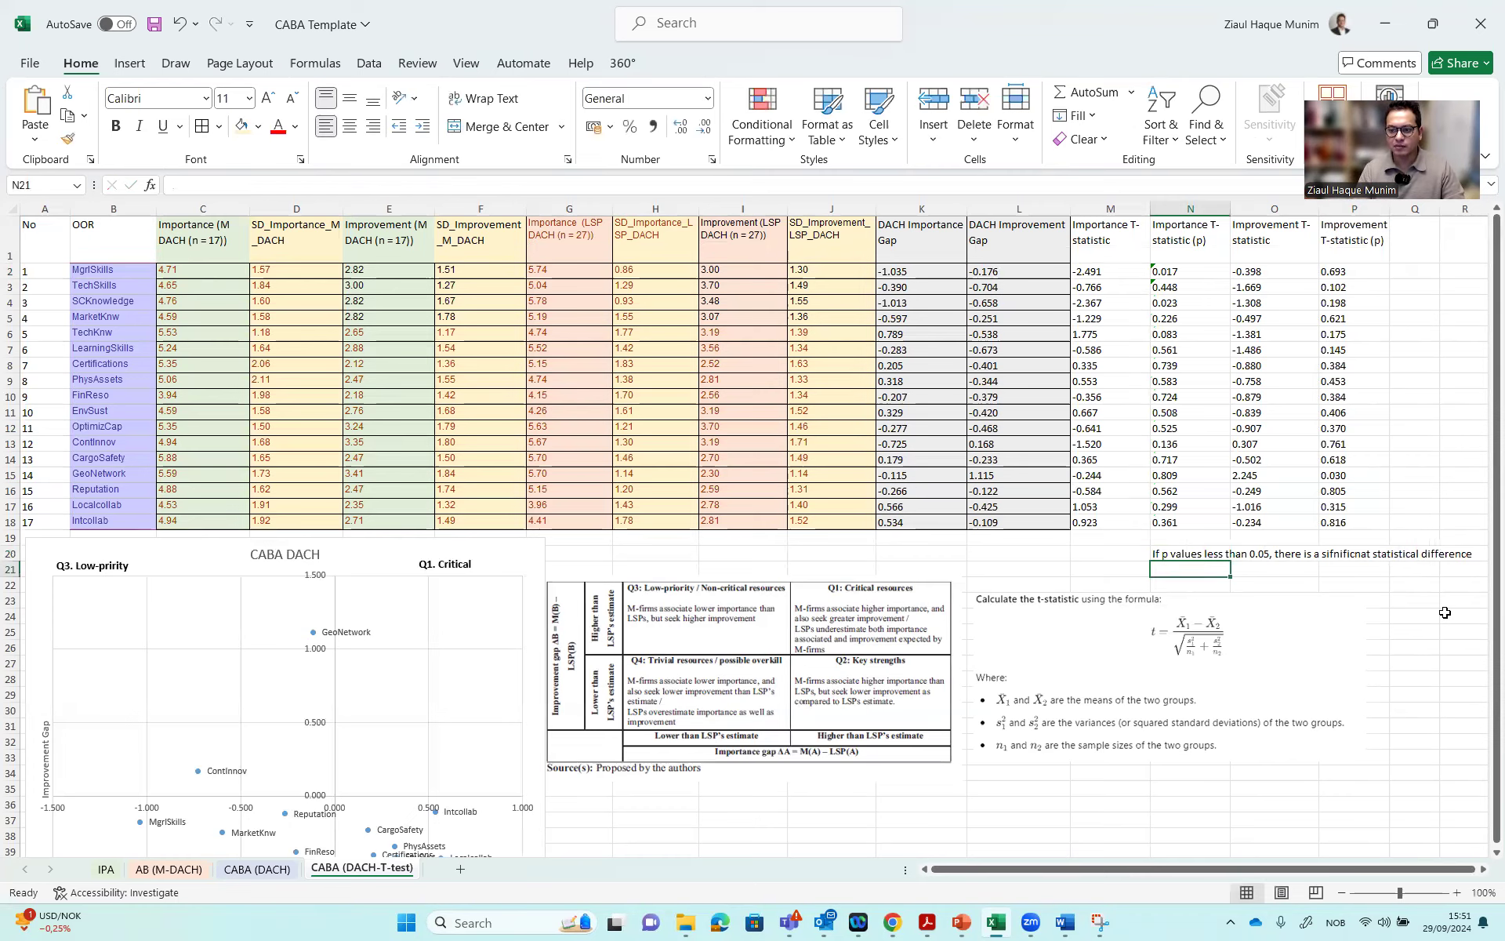
Highlight the p-values below 0.05 in N2, N4 and P15 with the light yellow fill
click(1189, 273)
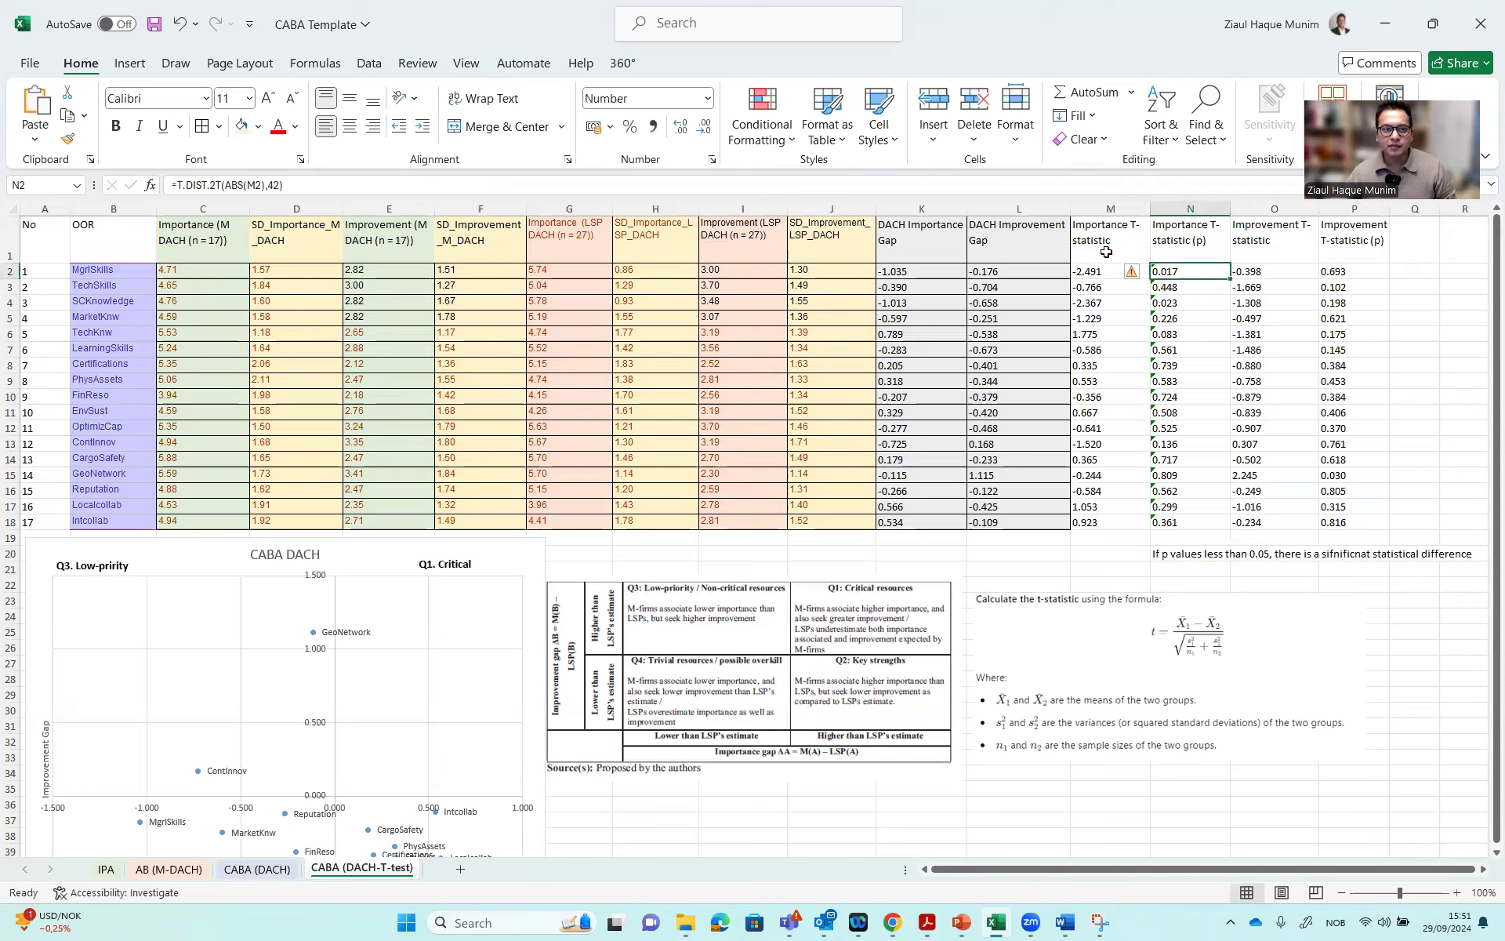
click(244, 127)
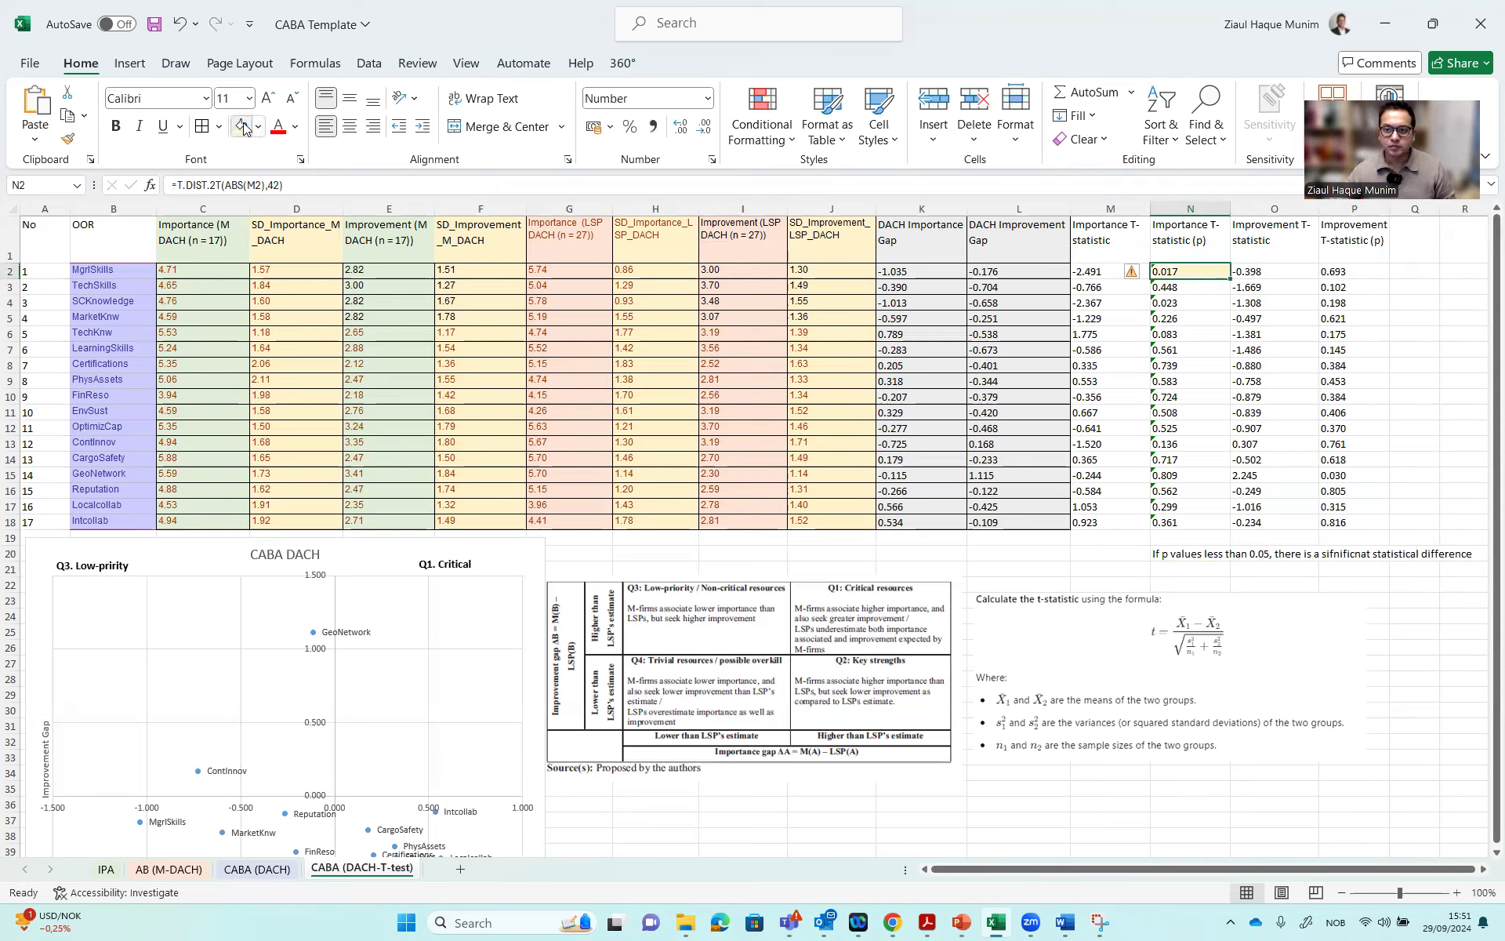
click(1171, 304)
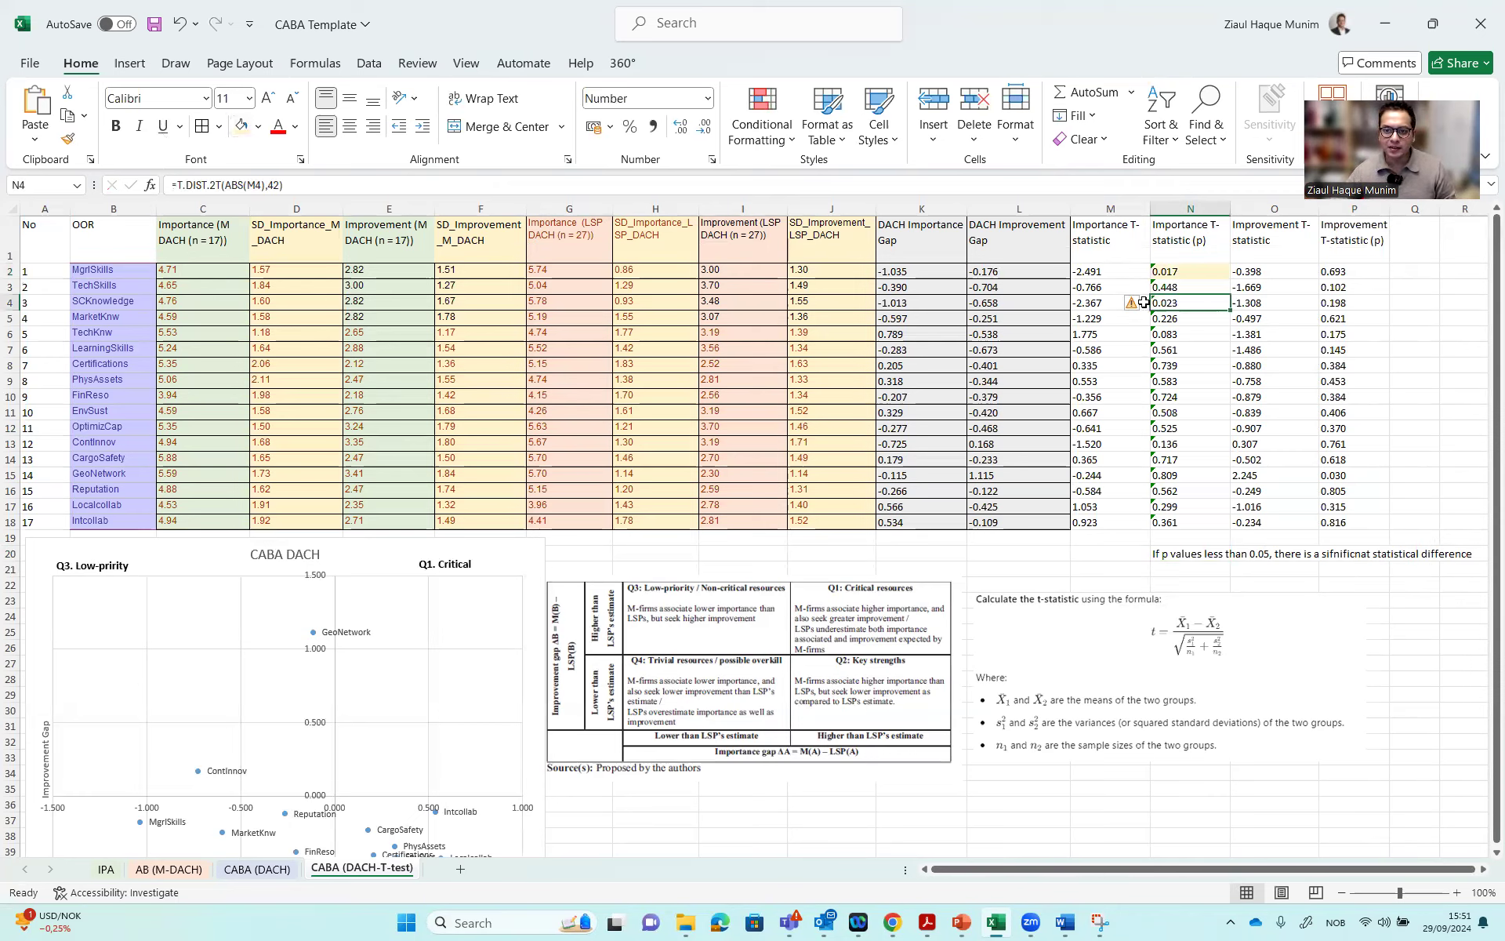
click(242, 126)
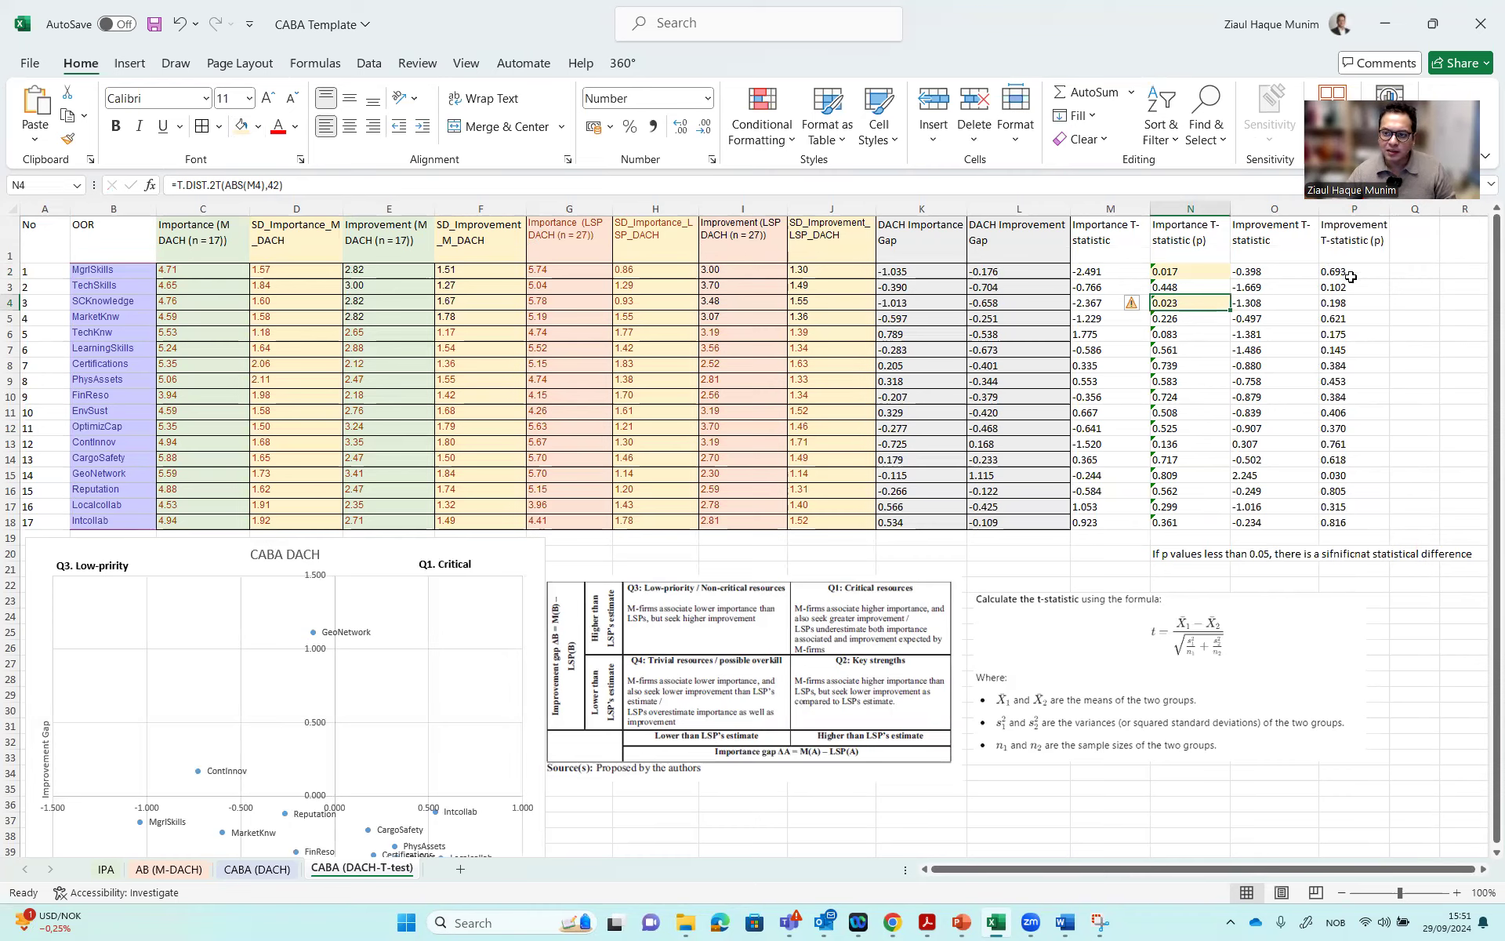
click(1355, 476)
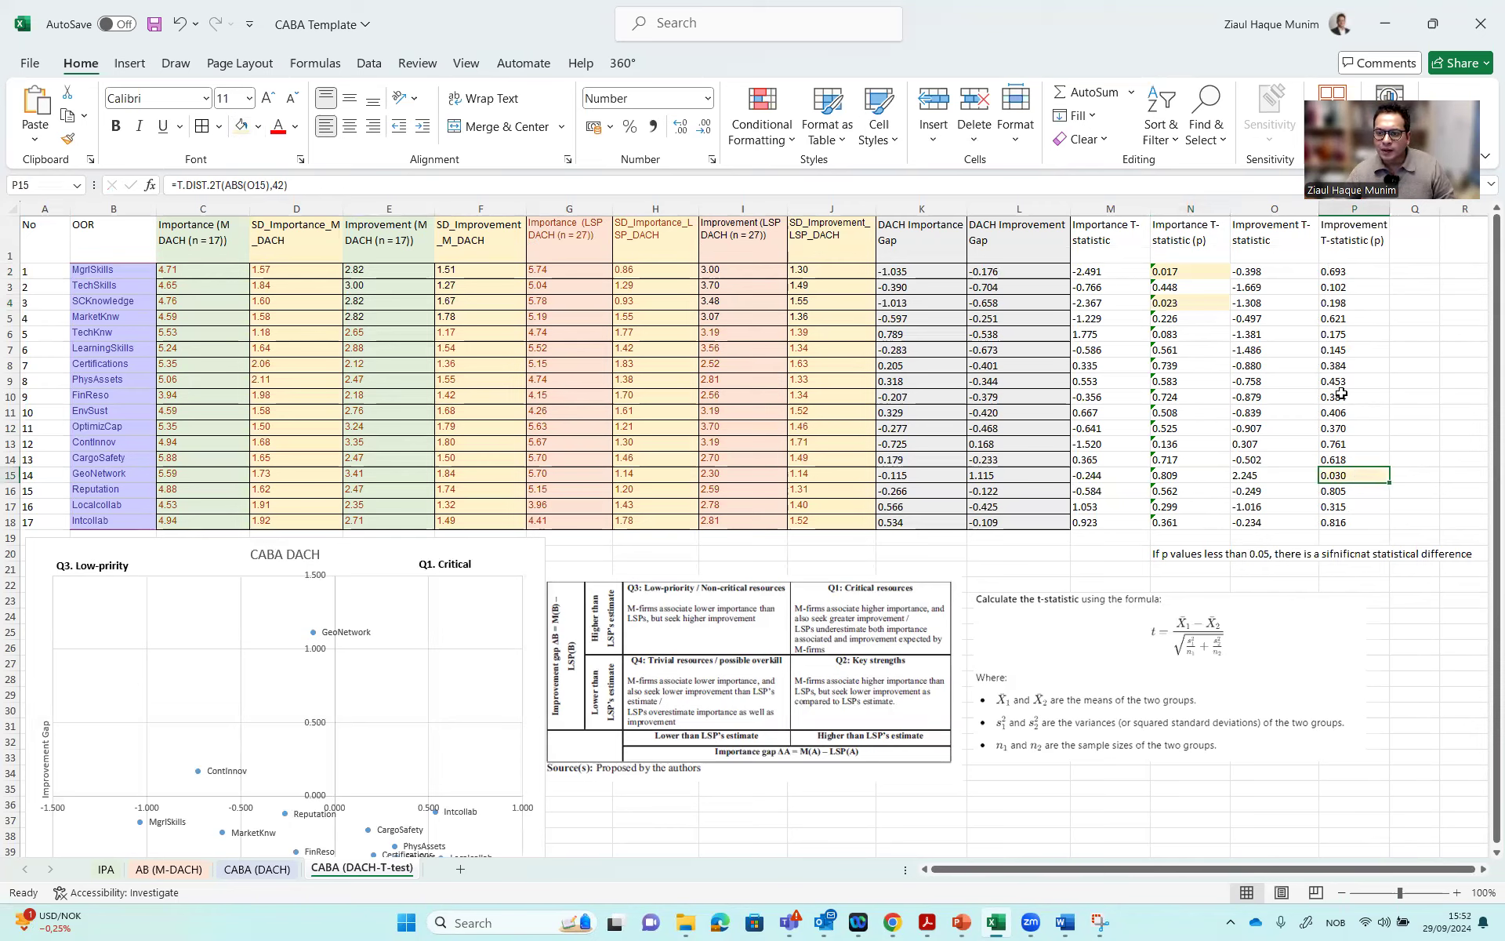
Check the rest of the importance and improvement p-value columns for further values below 0.05
click(1244, 524)
key(Up)
key(Up)
key(Up)
key(Up)
key(Up)
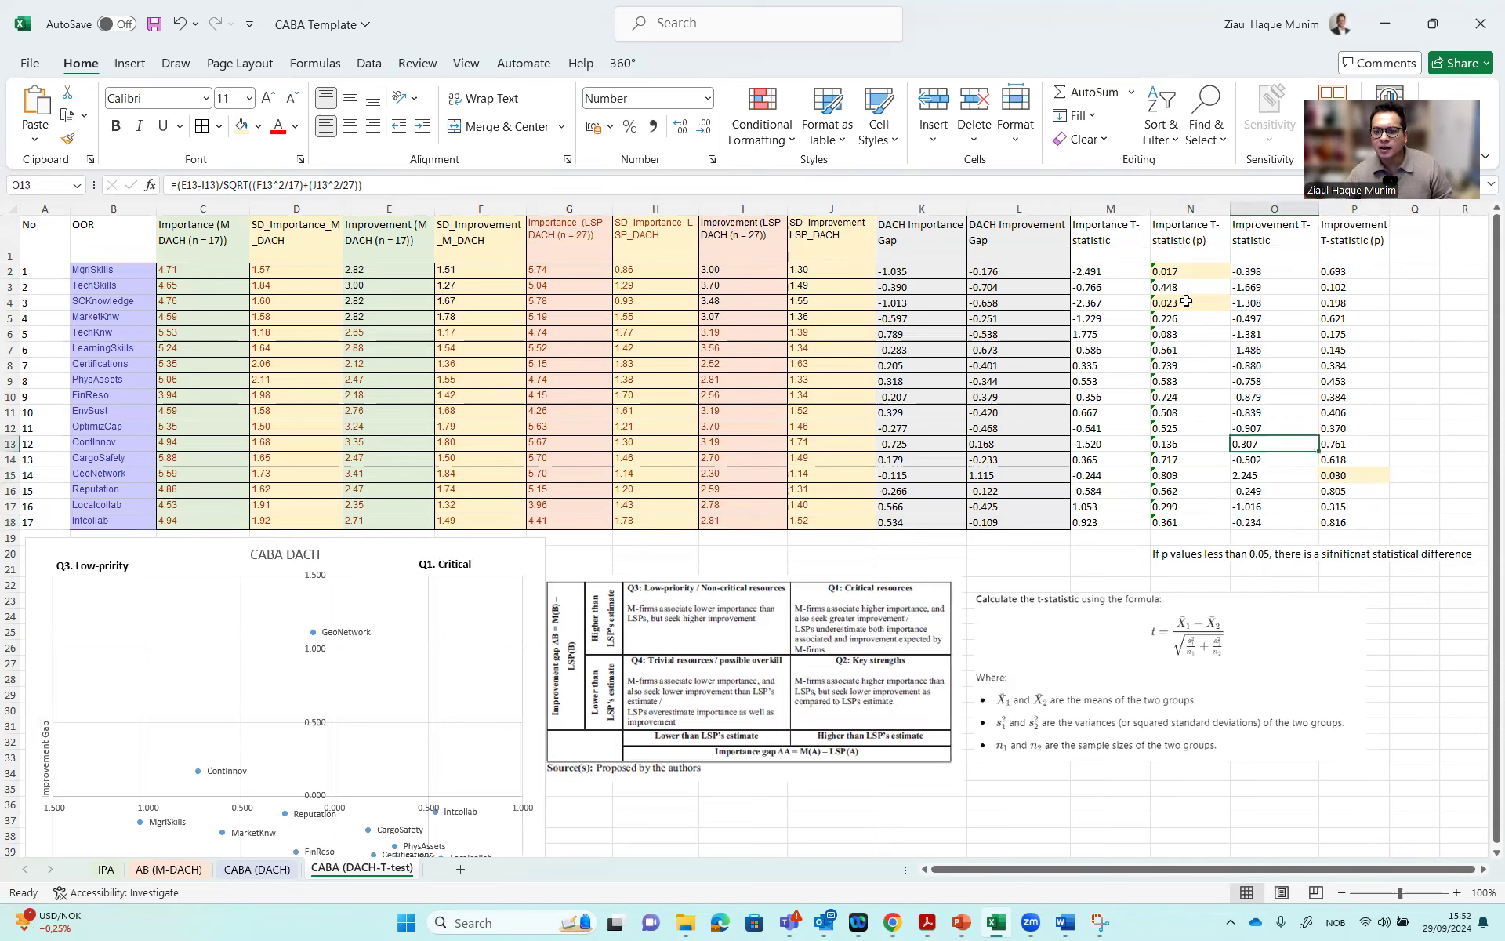
click(1180, 365)
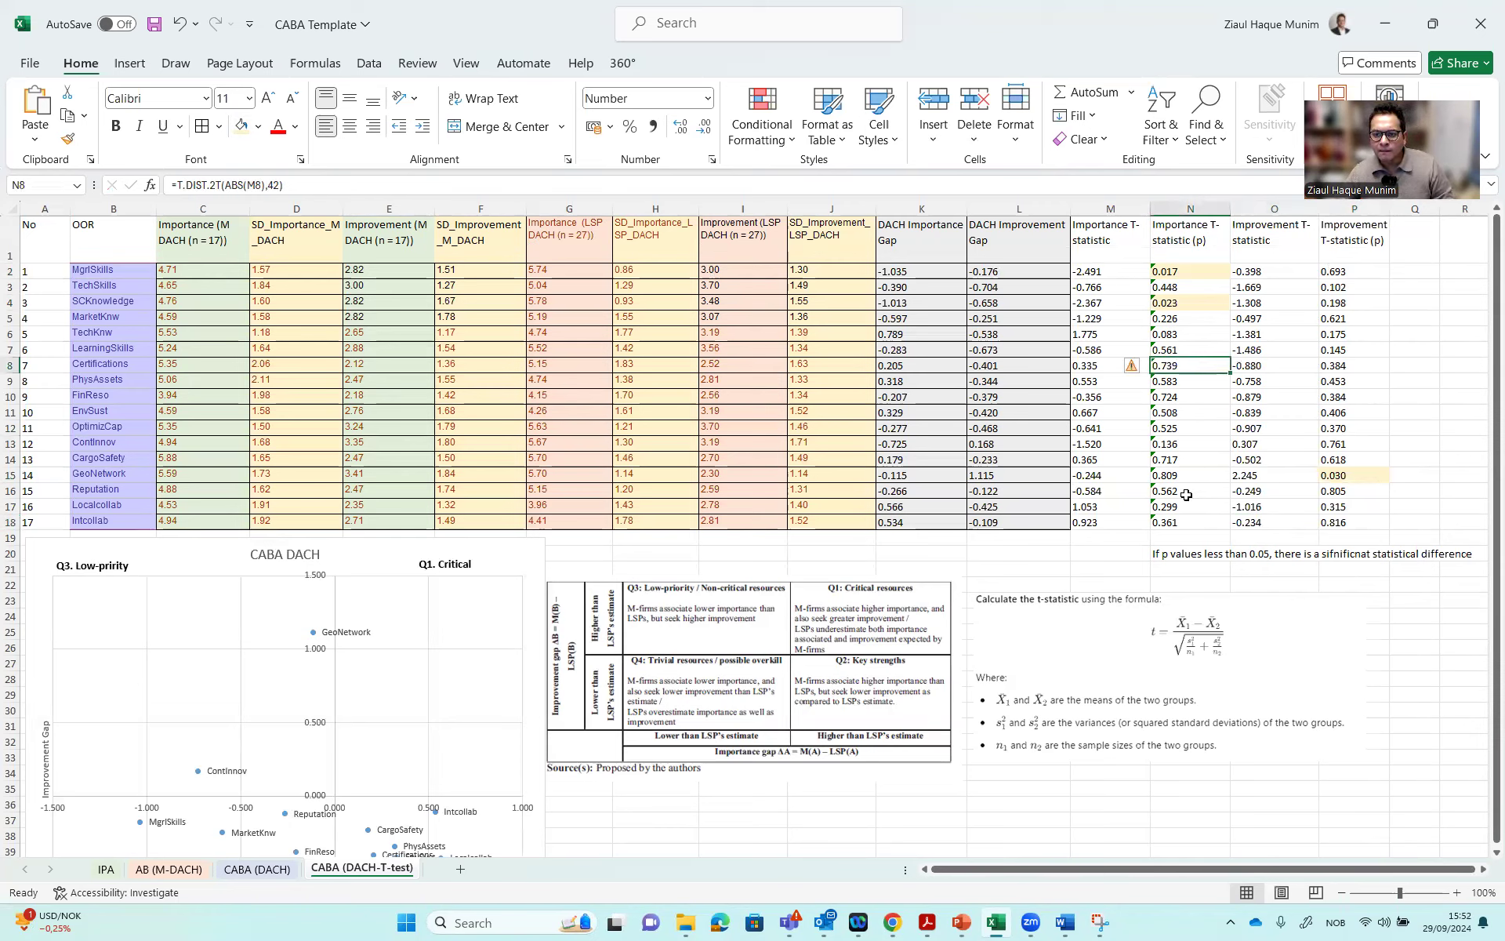
click(1362, 518)
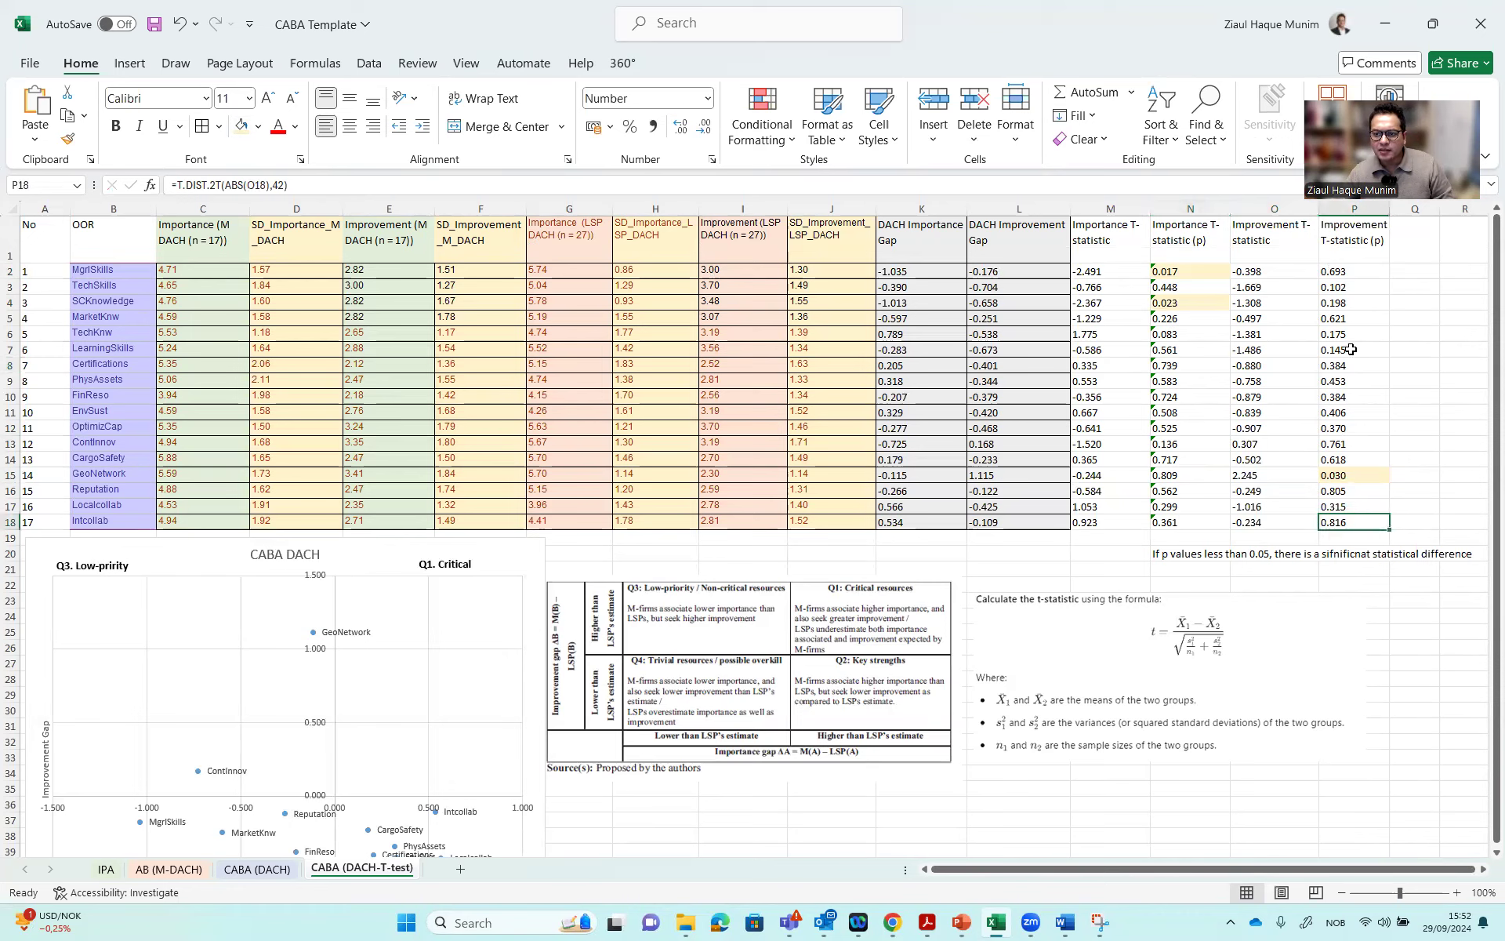
click(1419, 402)
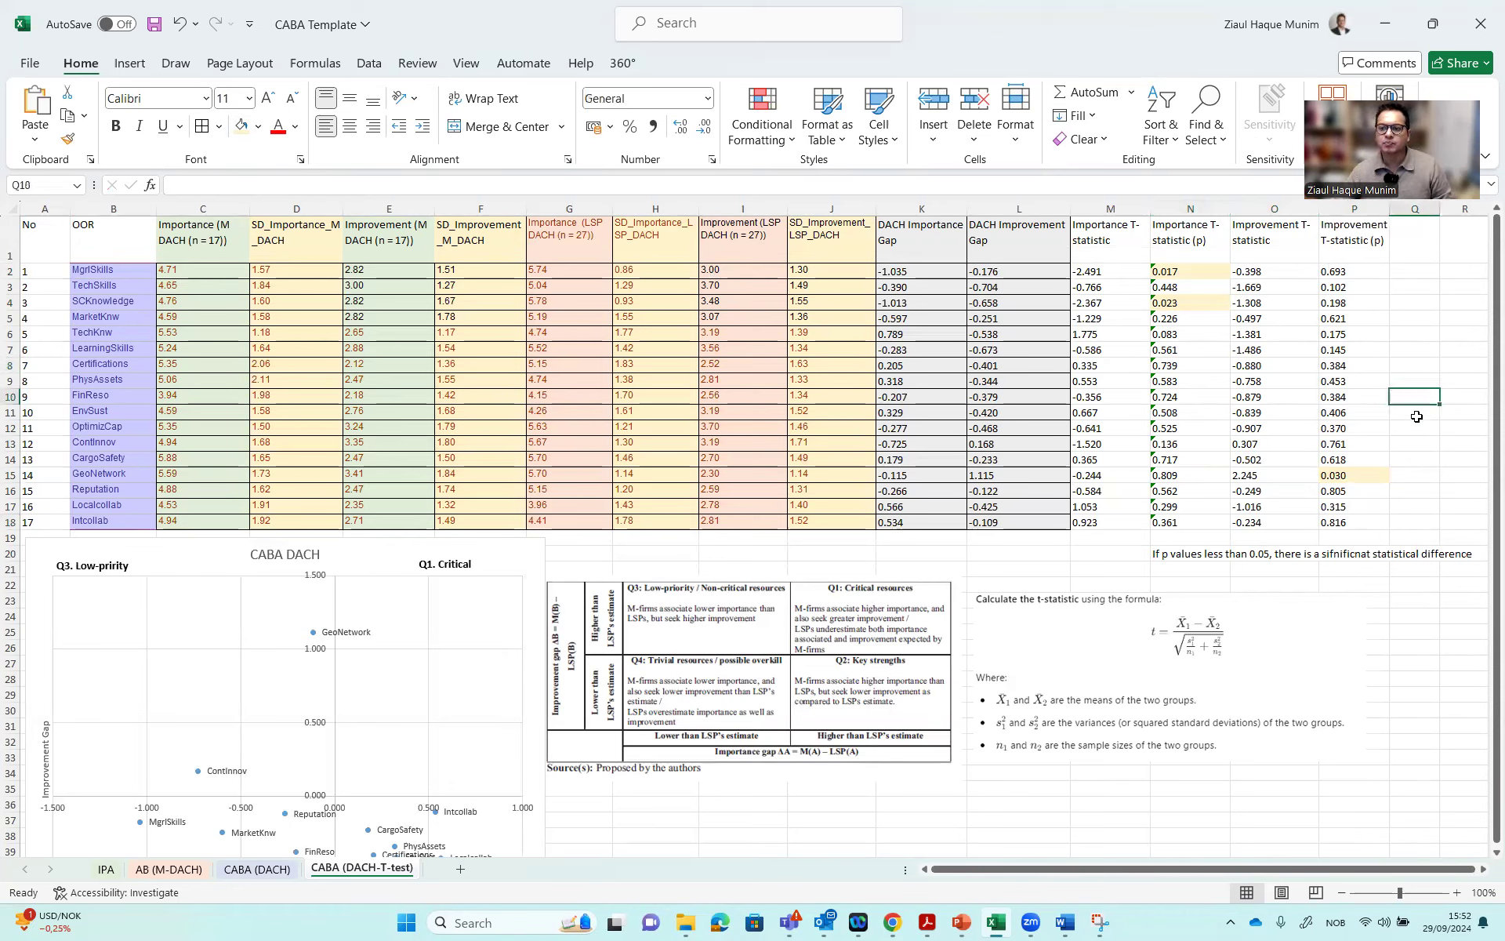
Review the highlighted p-values for MgrlSkills, SCKnowledge and GeoNetwork against the 0.05 significance rule
click(1382, 468)
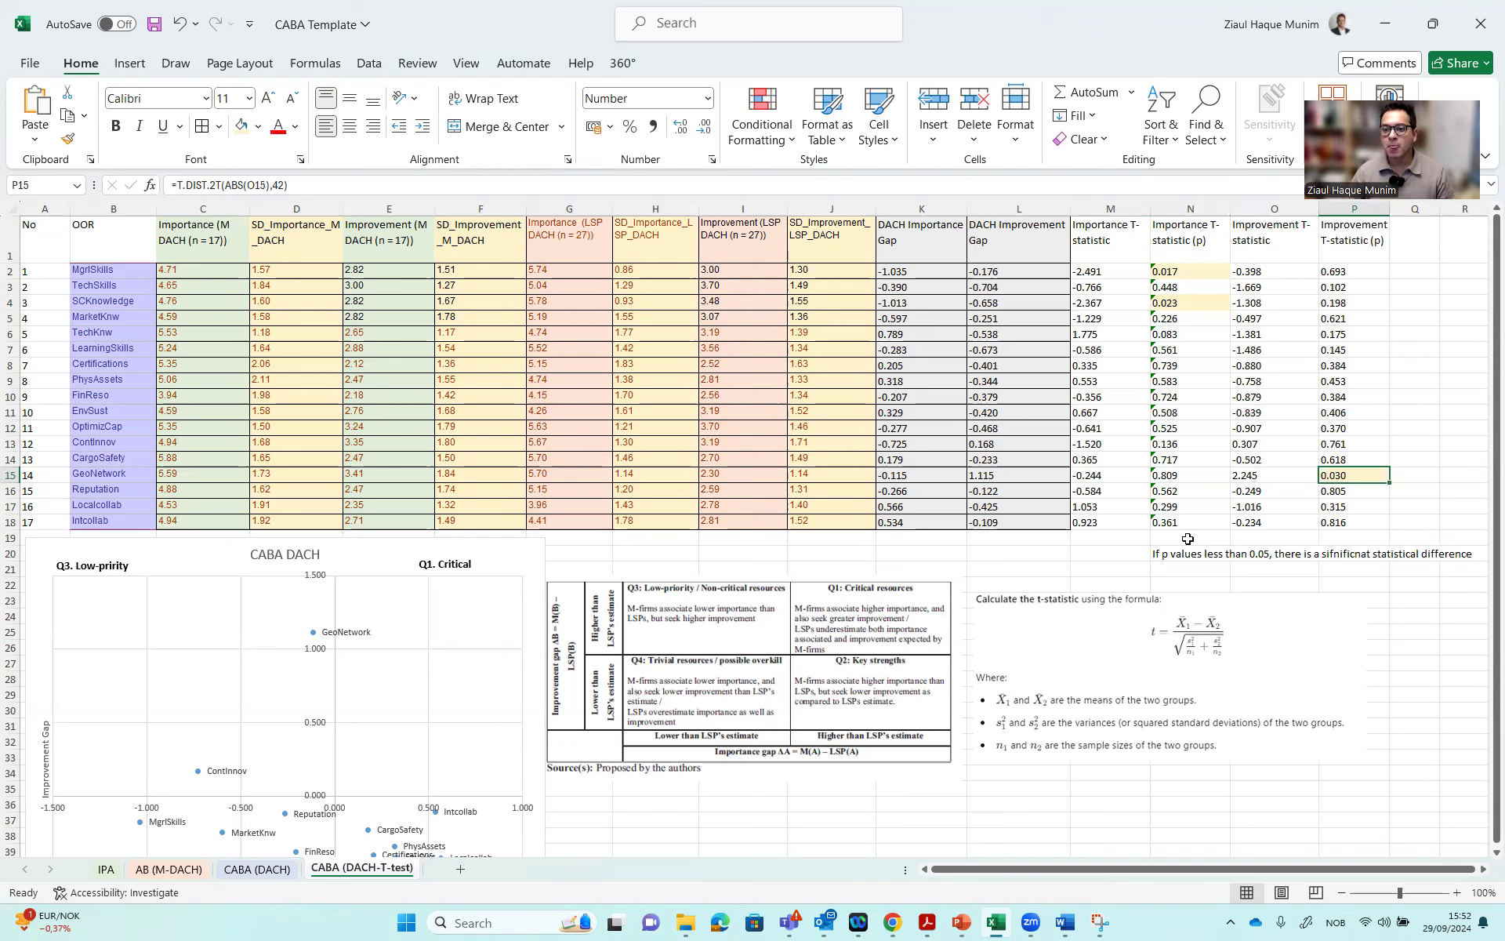
click(1190, 302)
click(1197, 270)
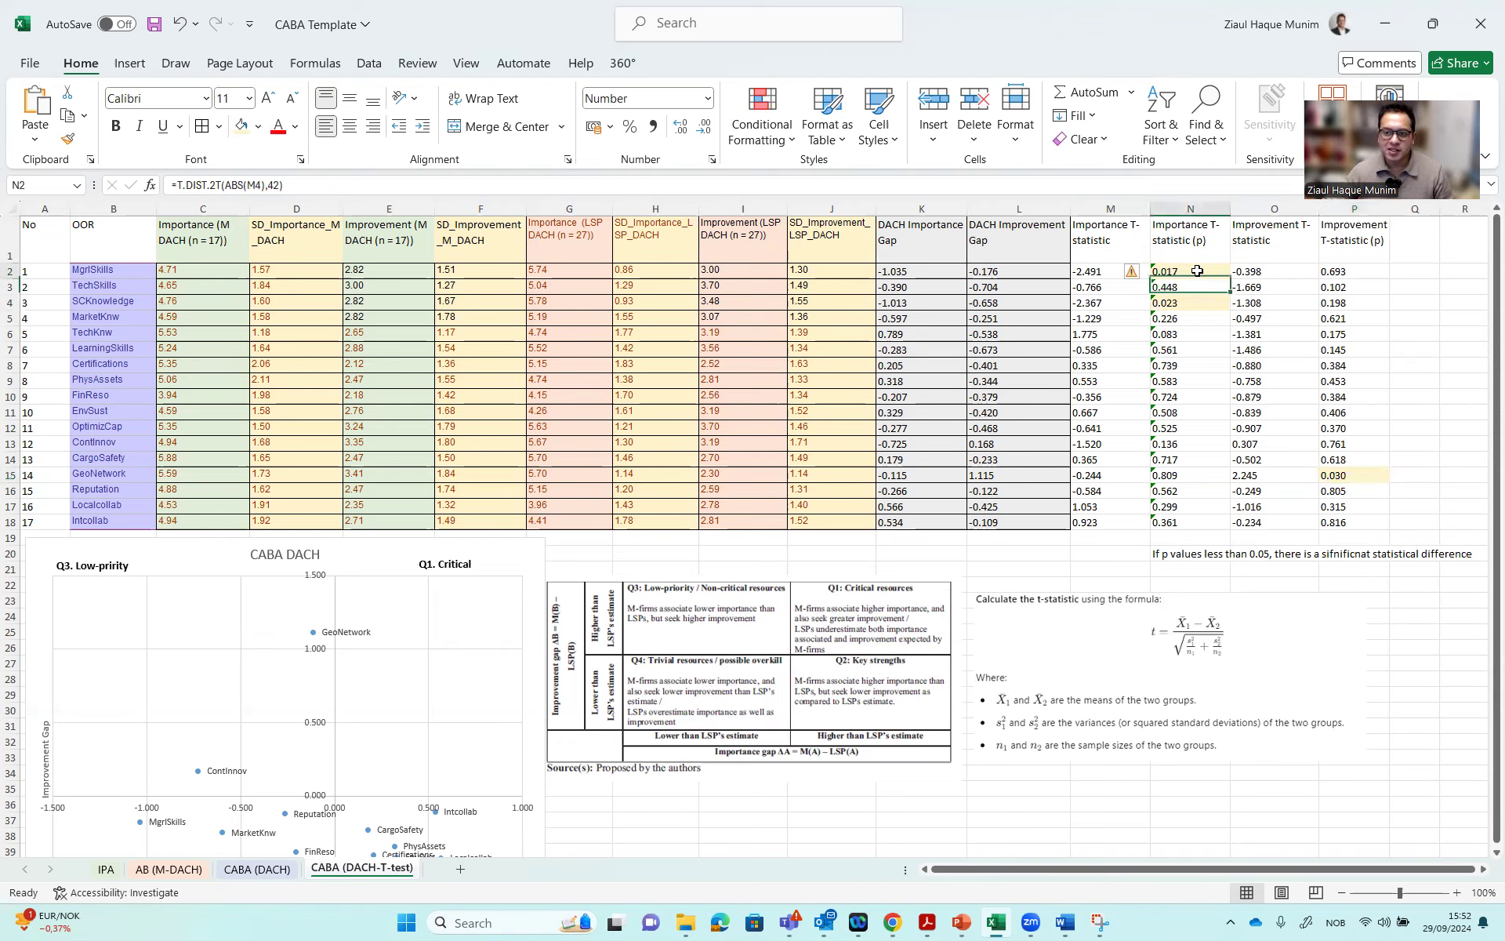
click(1364, 476)
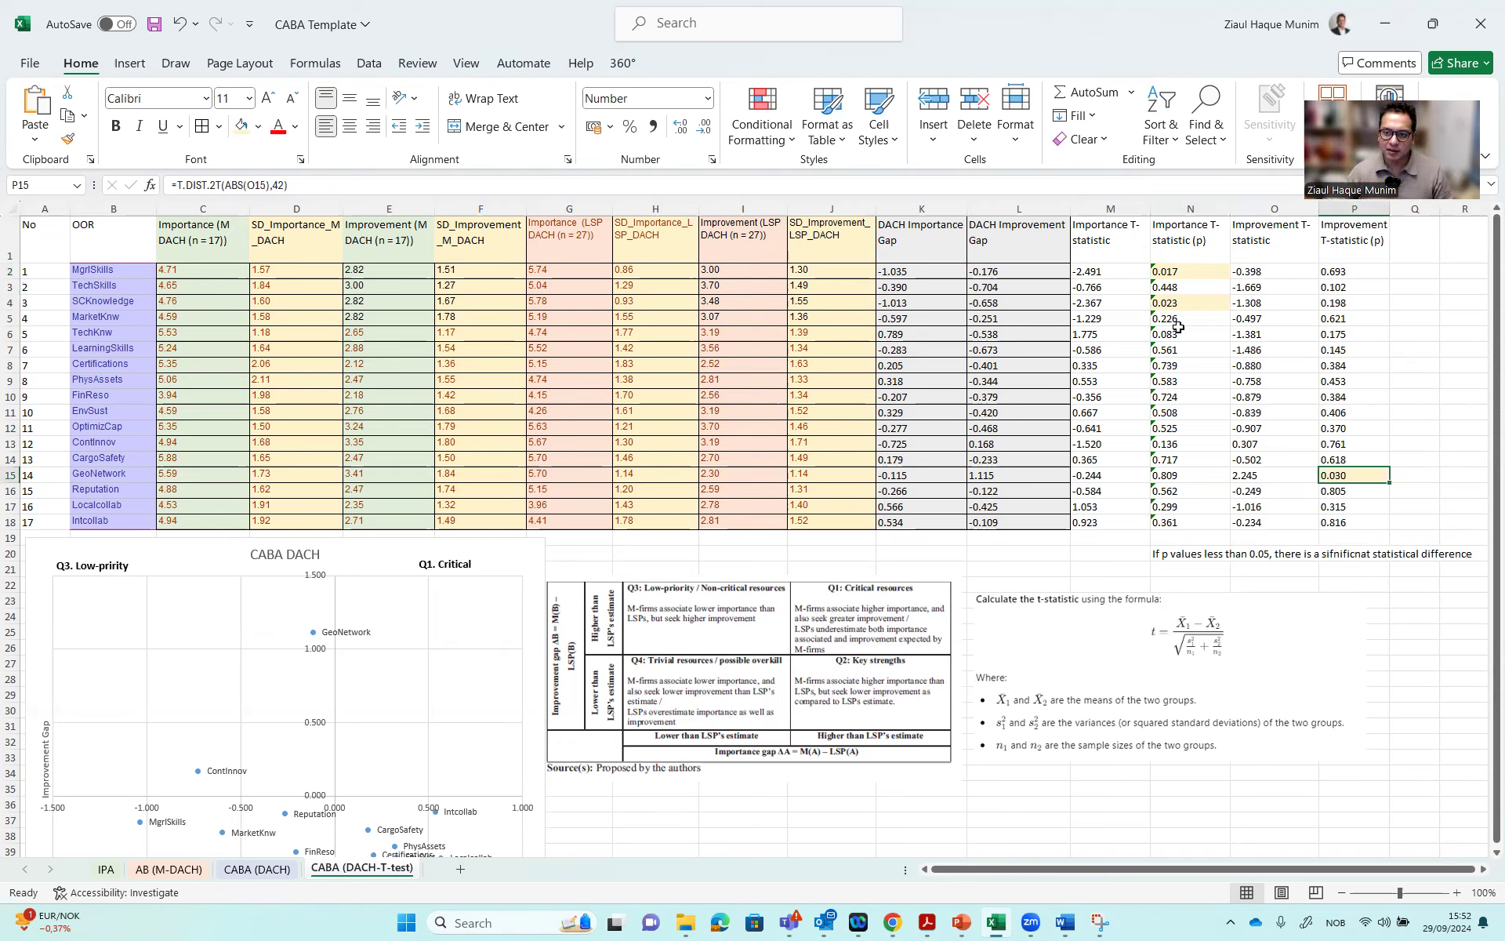
click(1018, 567)
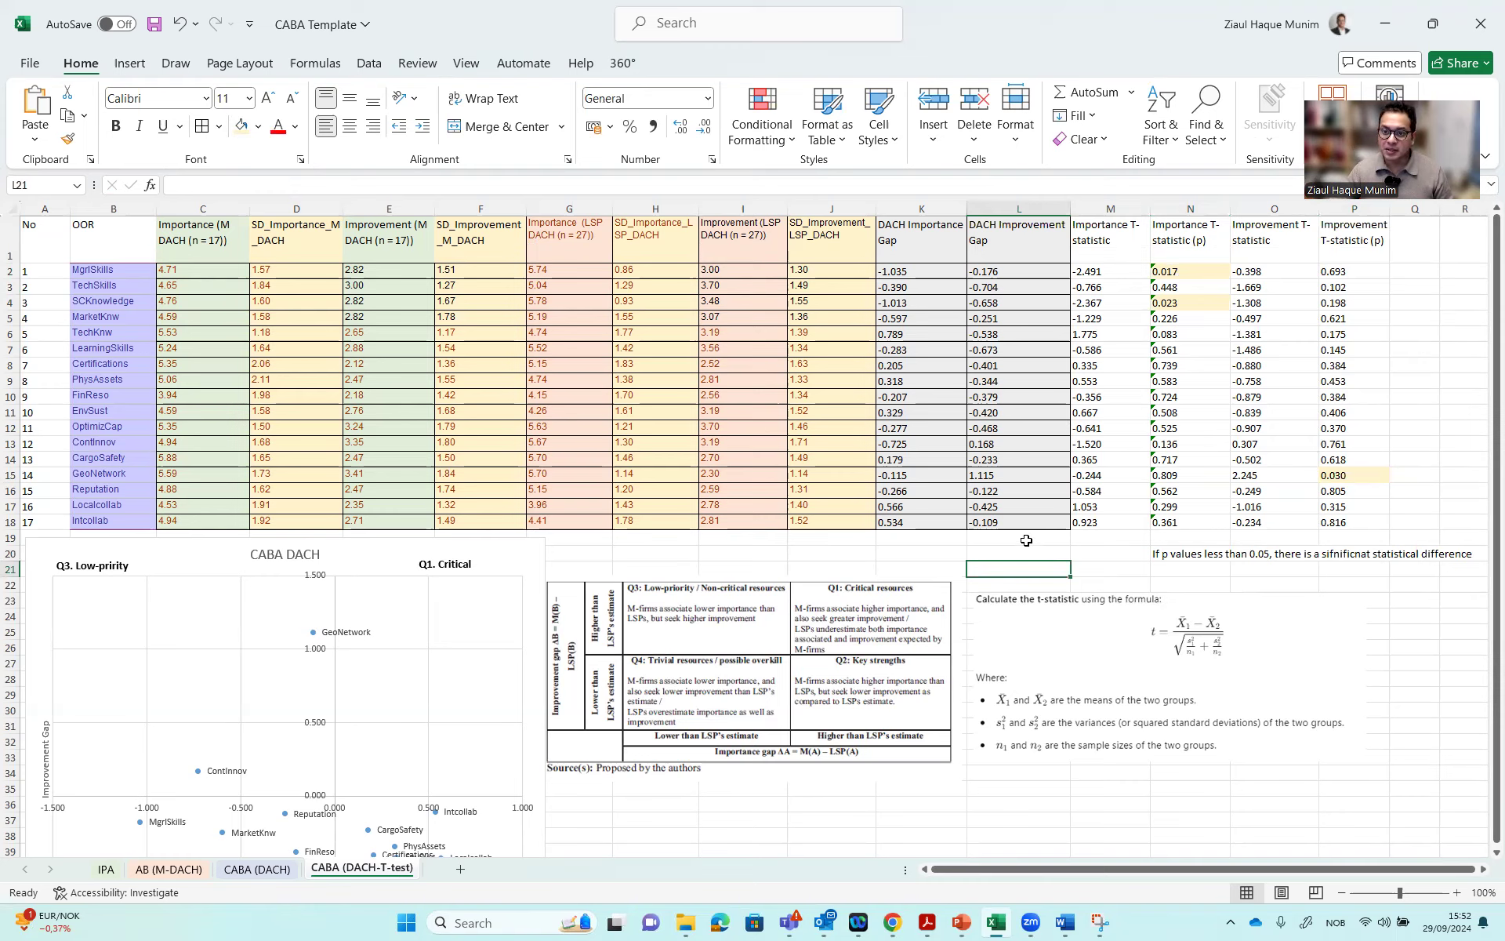
click(1028, 551)
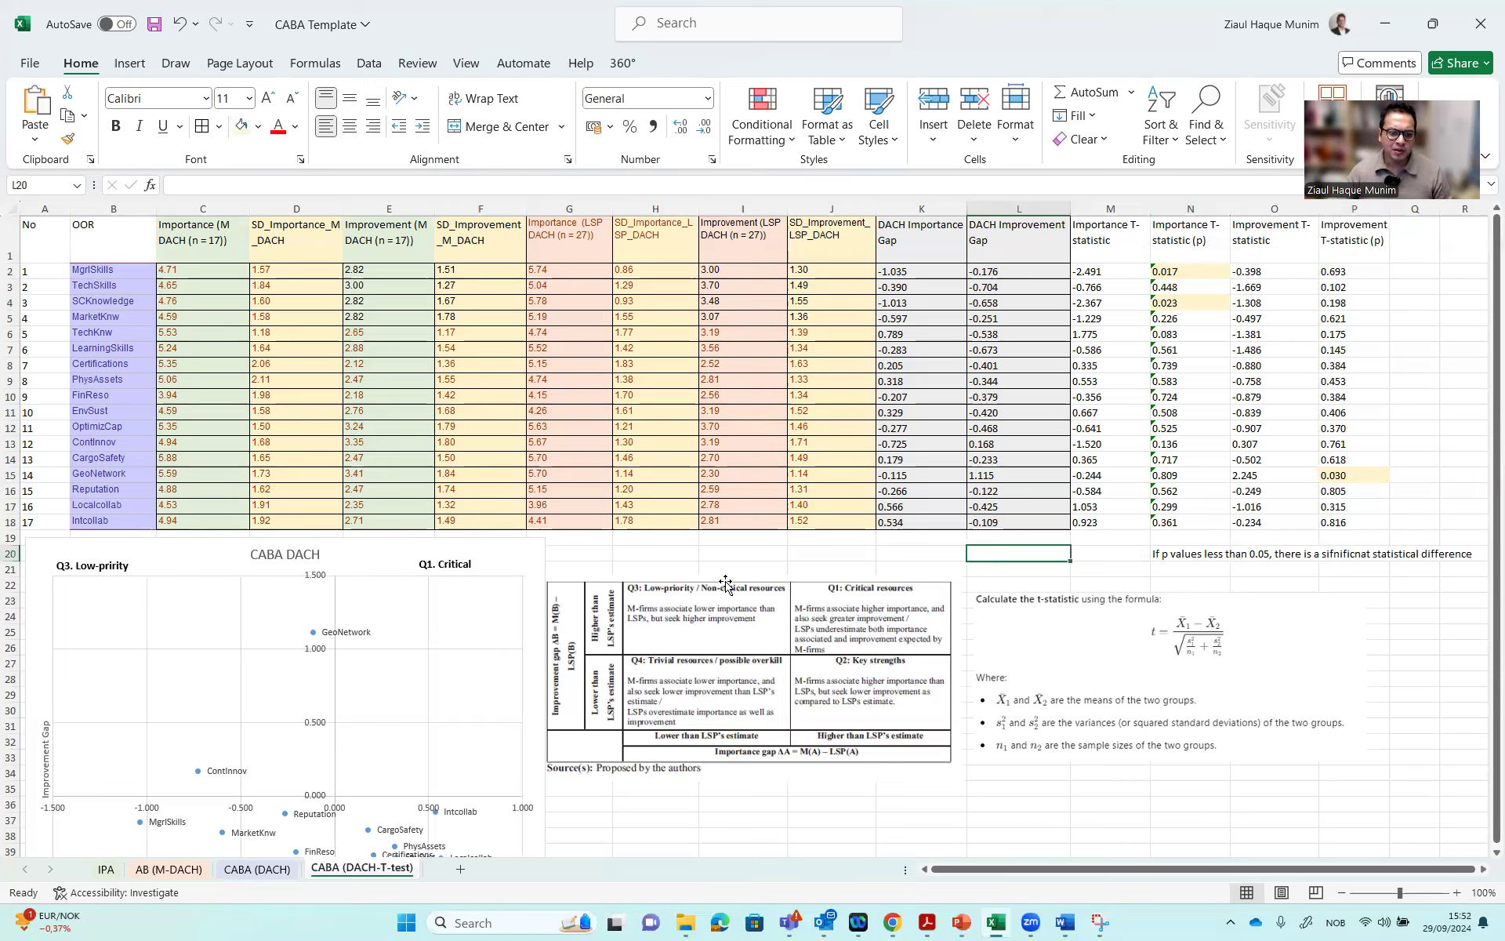
click(1185, 276)
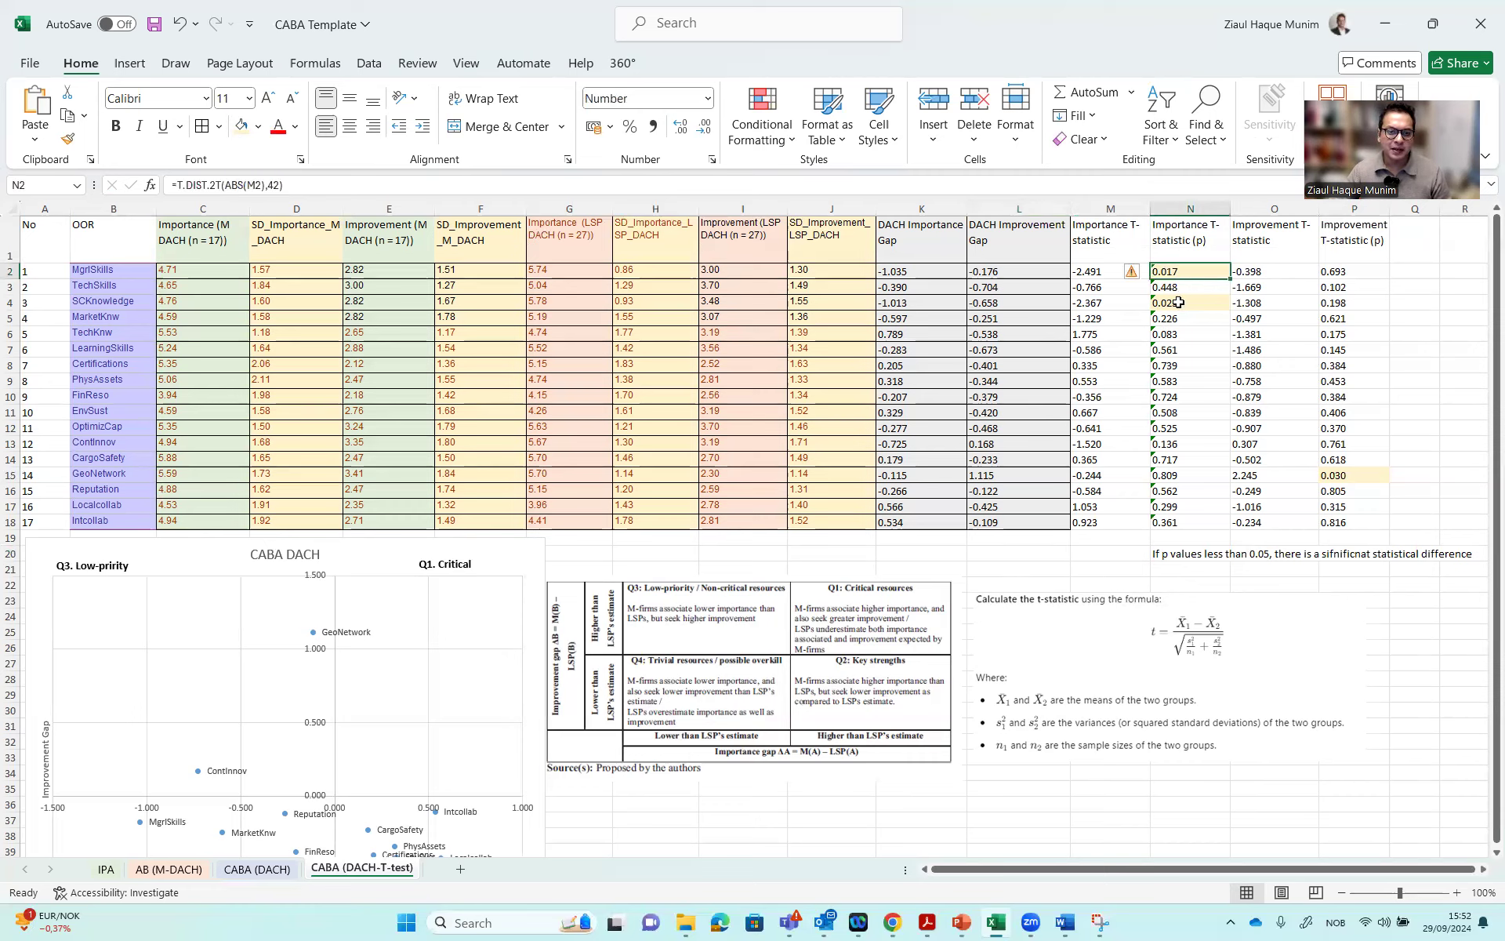
click(1178, 302)
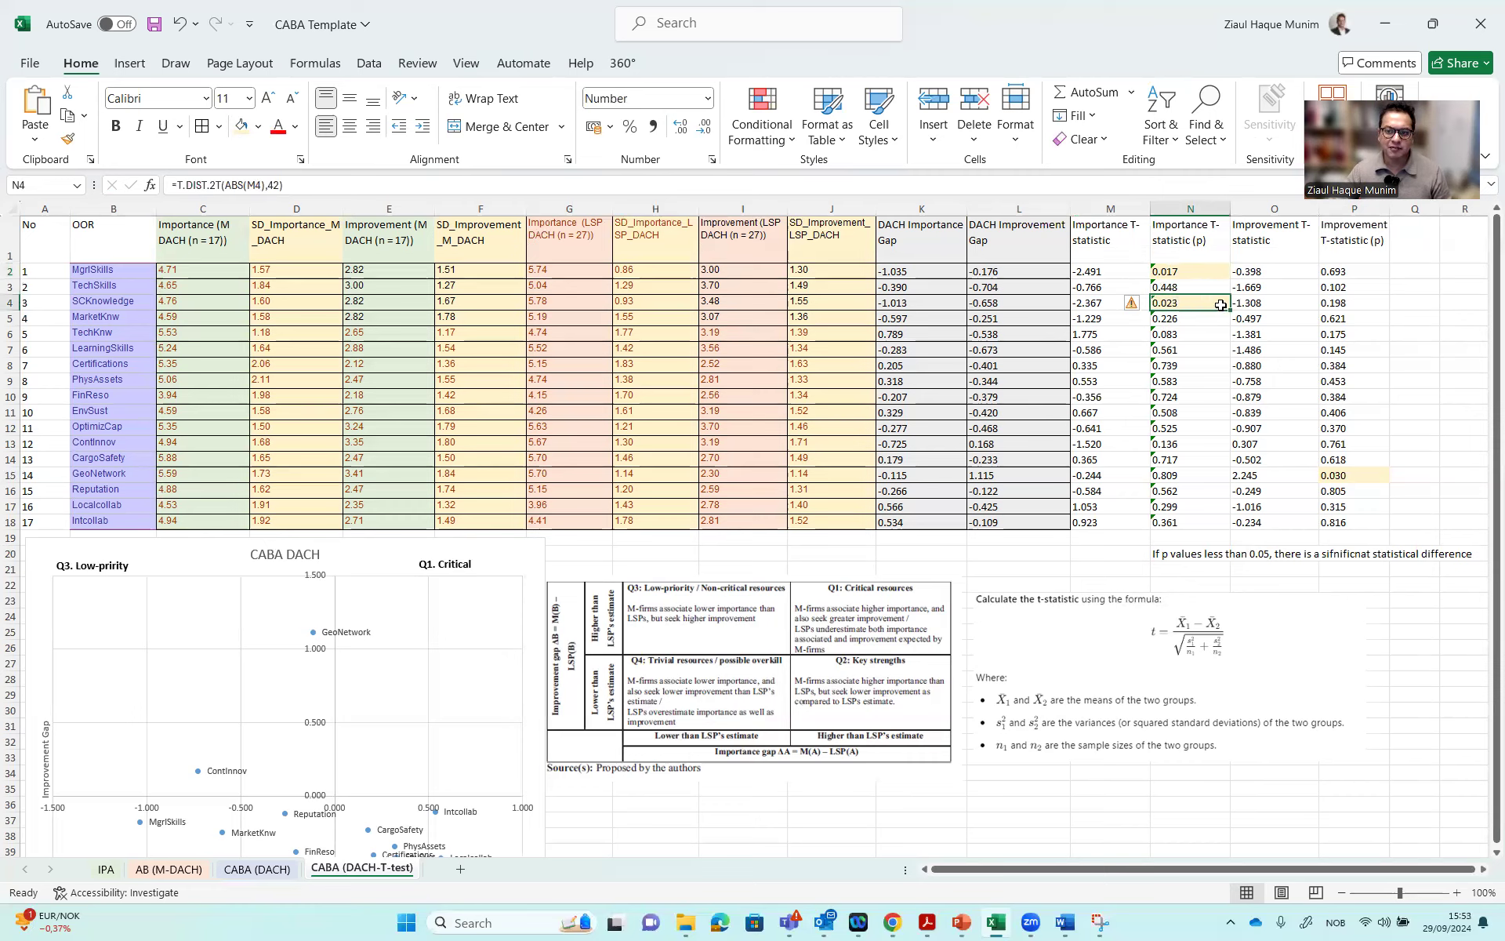
click(1343, 474)
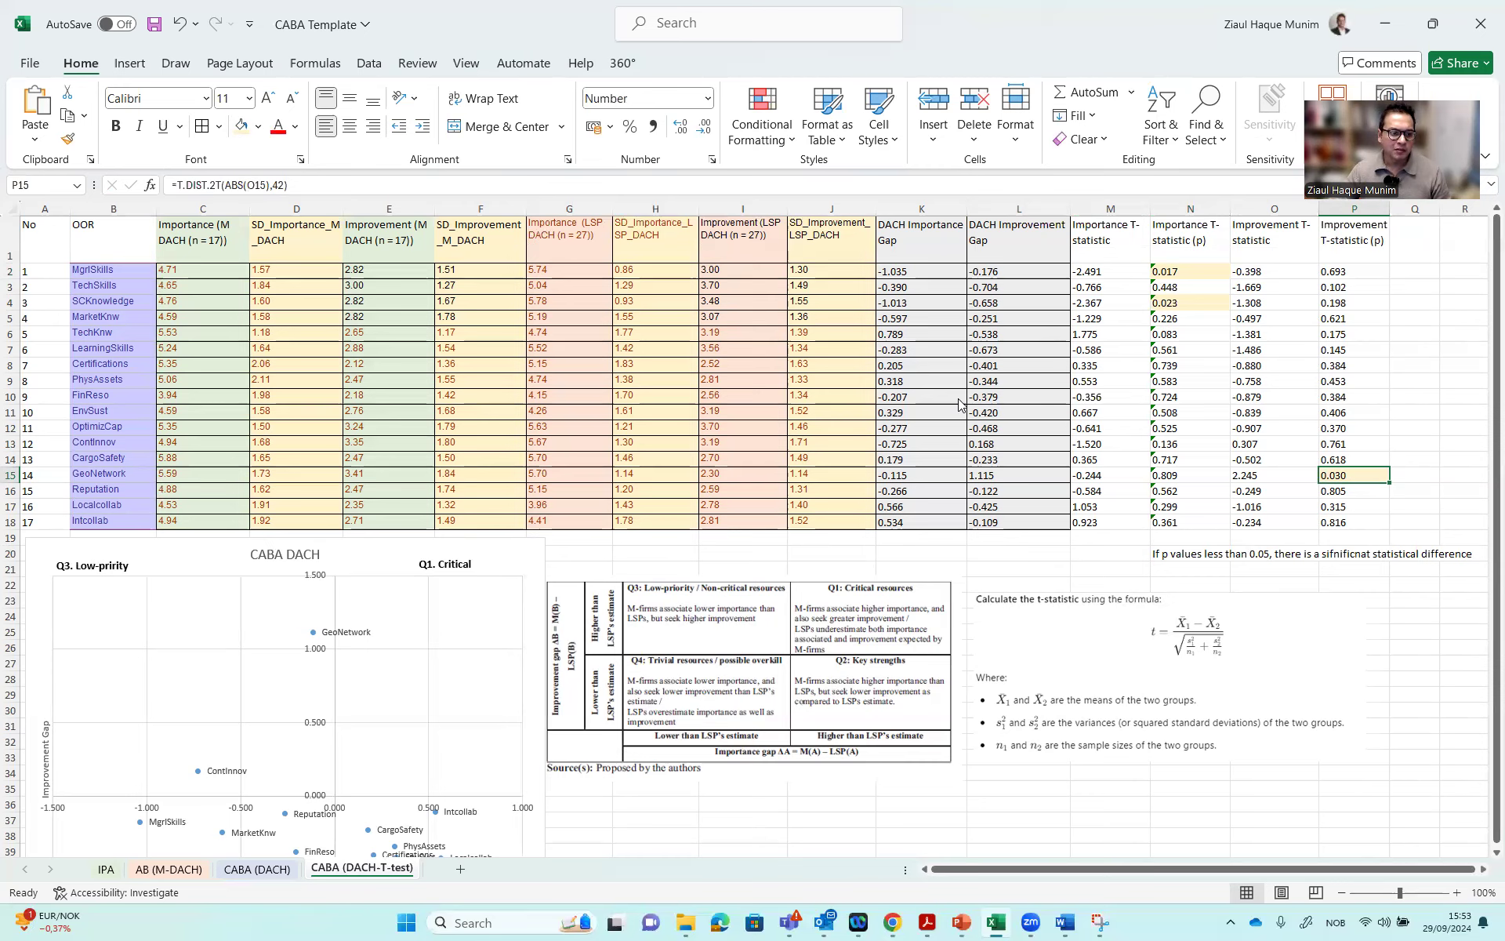
Switch to the PowerPoint presentation and compare the significance marks in slide 10's DACH chart with the p-values in the Excel sheet
key(alt+Tab)
click(149, 681)
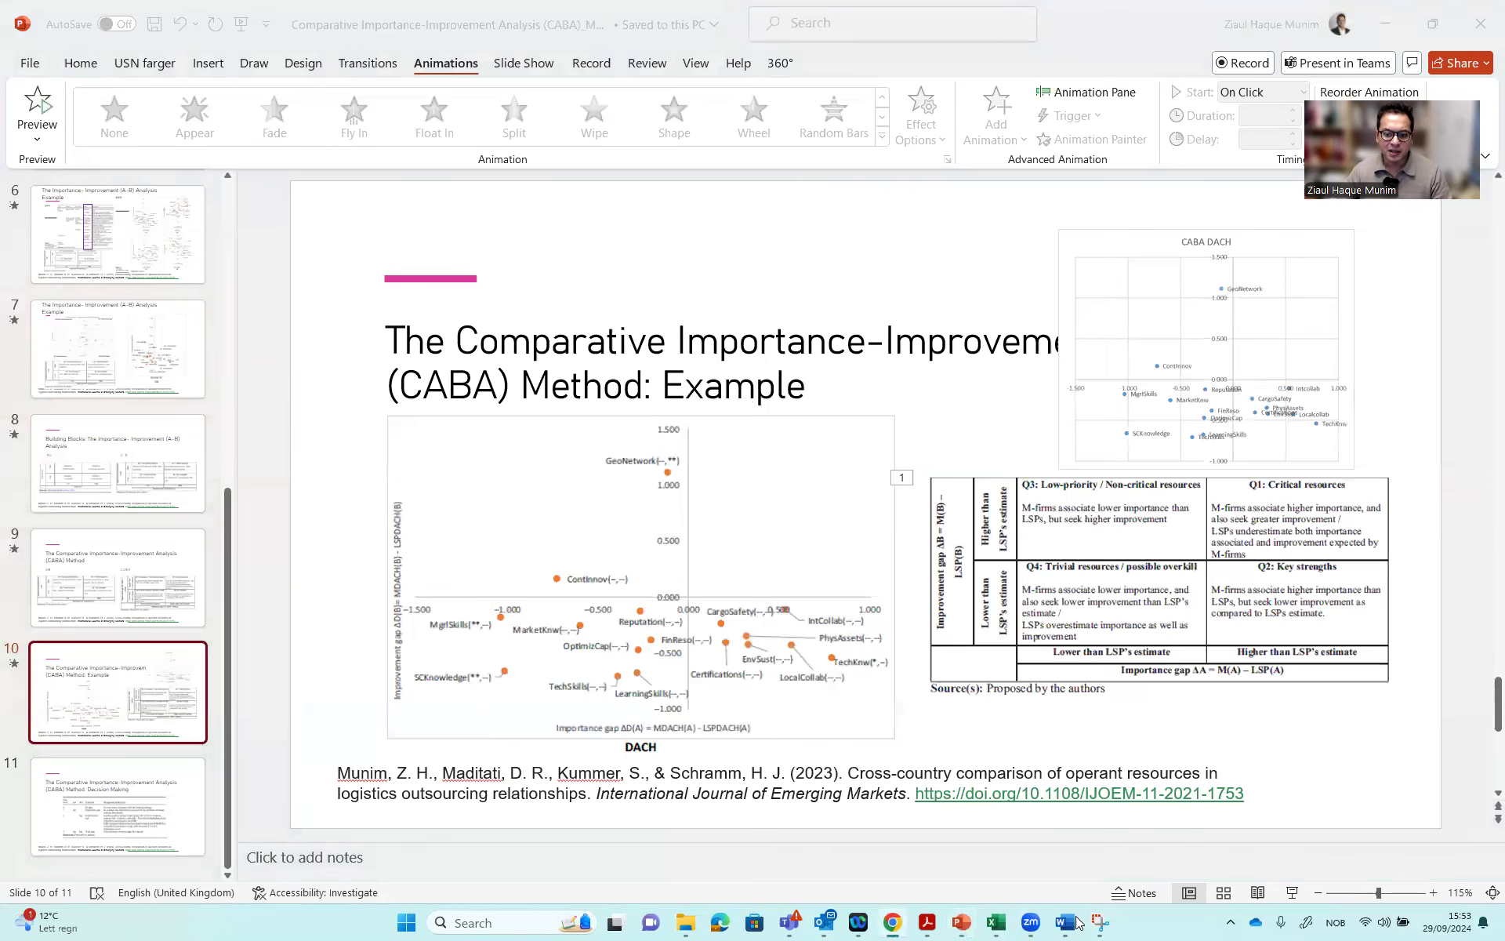
click(1005, 922)
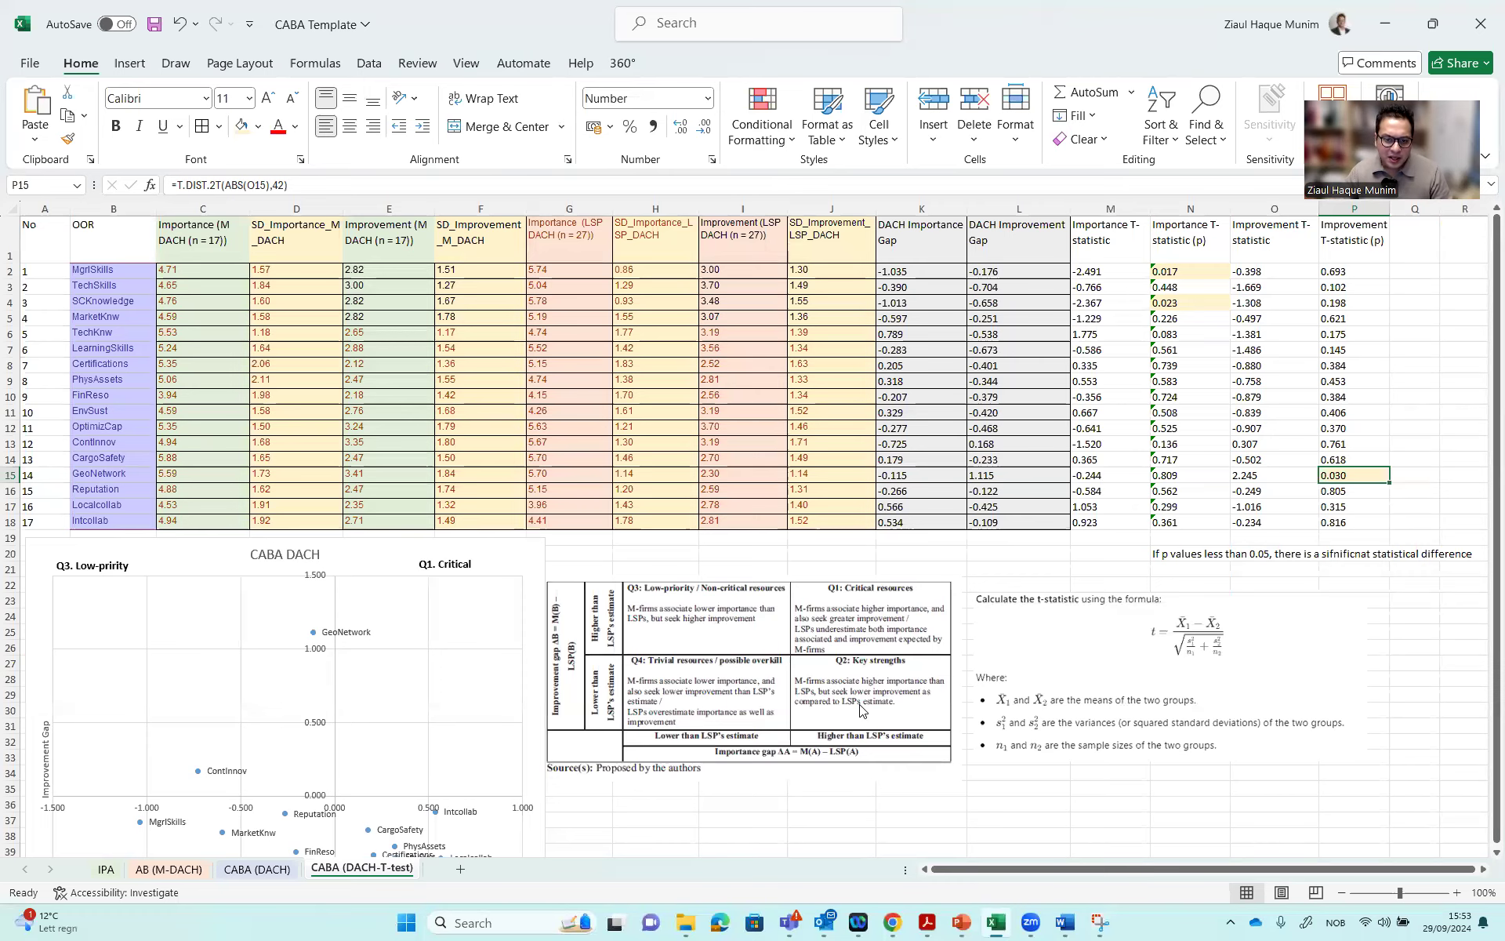
key(alt+Tab)
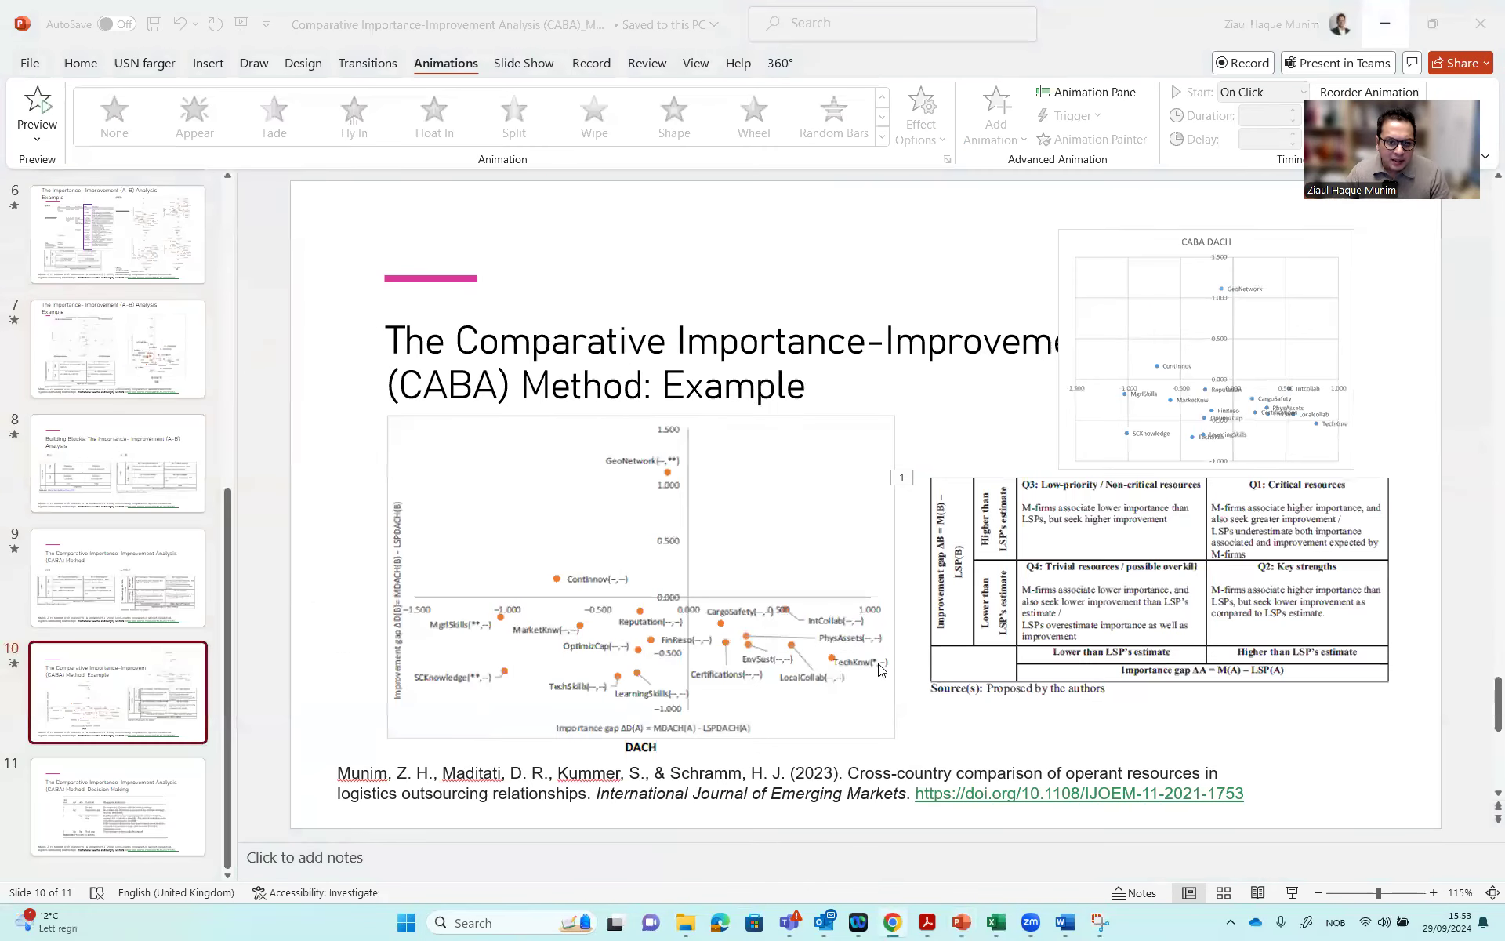